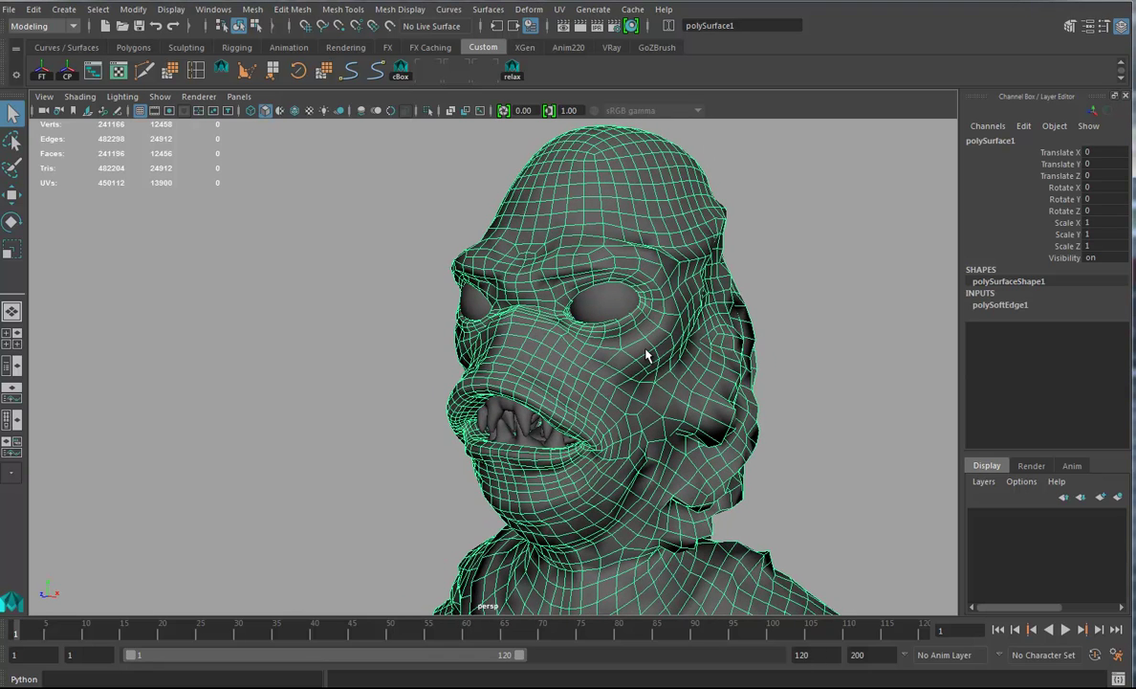
Open the UV Editor for the creature mesh and examine how its UV shells are laid out across the tiles
left_click_drag(671, 441, 556, 257, "alt")
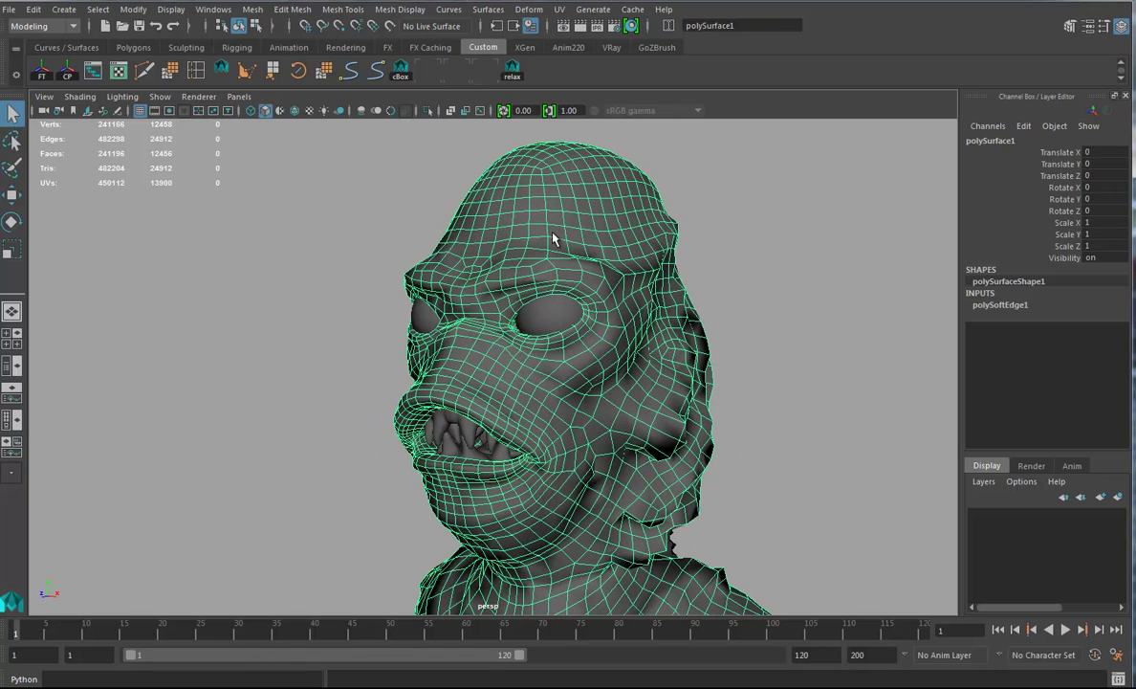
left_click(119, 72)
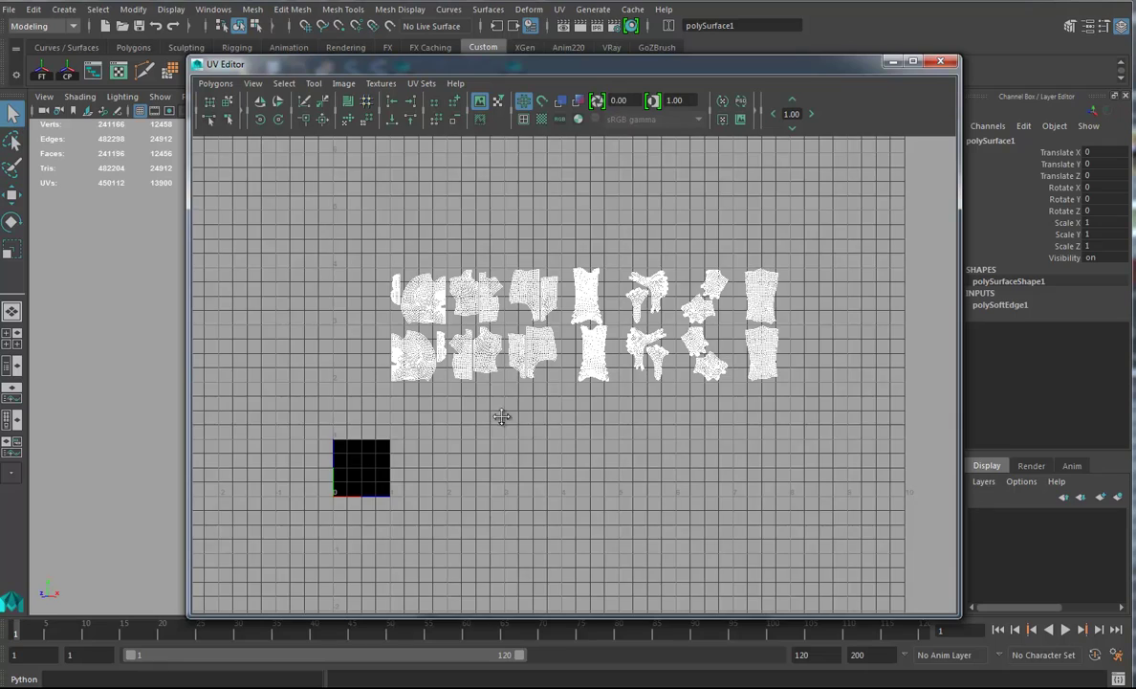
right_click_drag(309, 494, 475, 490, "alt")
middle_click_drag(474, 489, 572, 424, "alt")
right_click_drag(502, 465, 619, 462, "alt")
right_click_drag(393, 448, 483, 435, "alt")
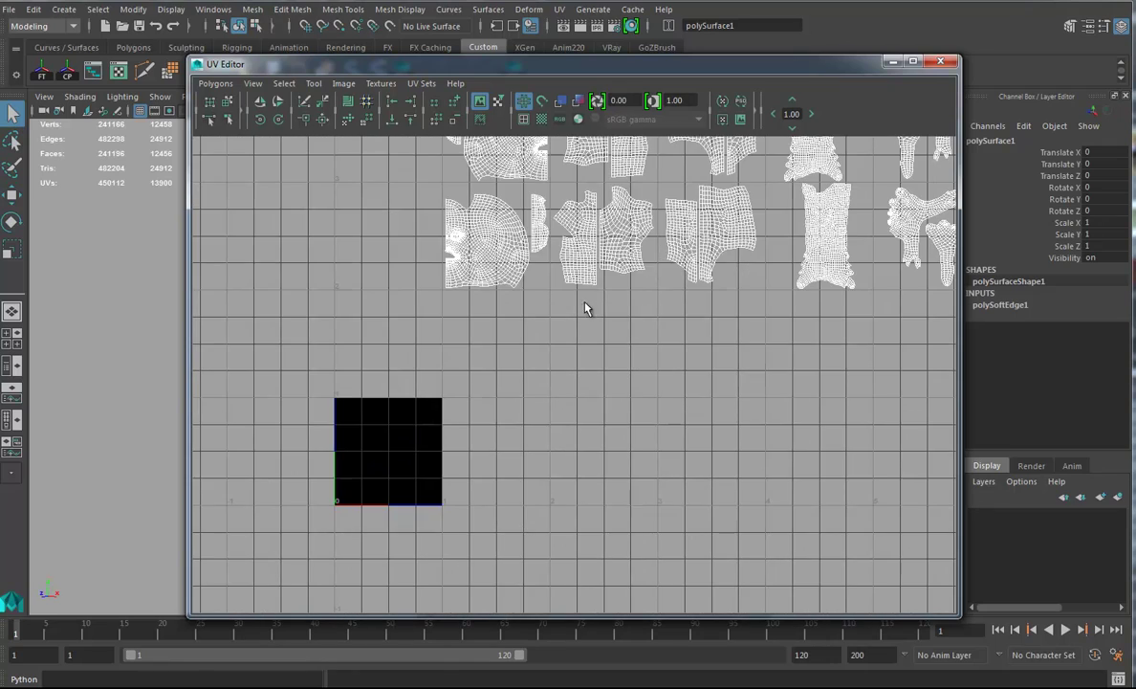
middle_click_drag(557, 322, 550, 429, "alt")
middle_click_drag(442, 374, 502, 436, "alt")
right_click_drag(488, 427, 655, 395, "alt")
right_click_drag(520, 401, 604, 401, "alt")
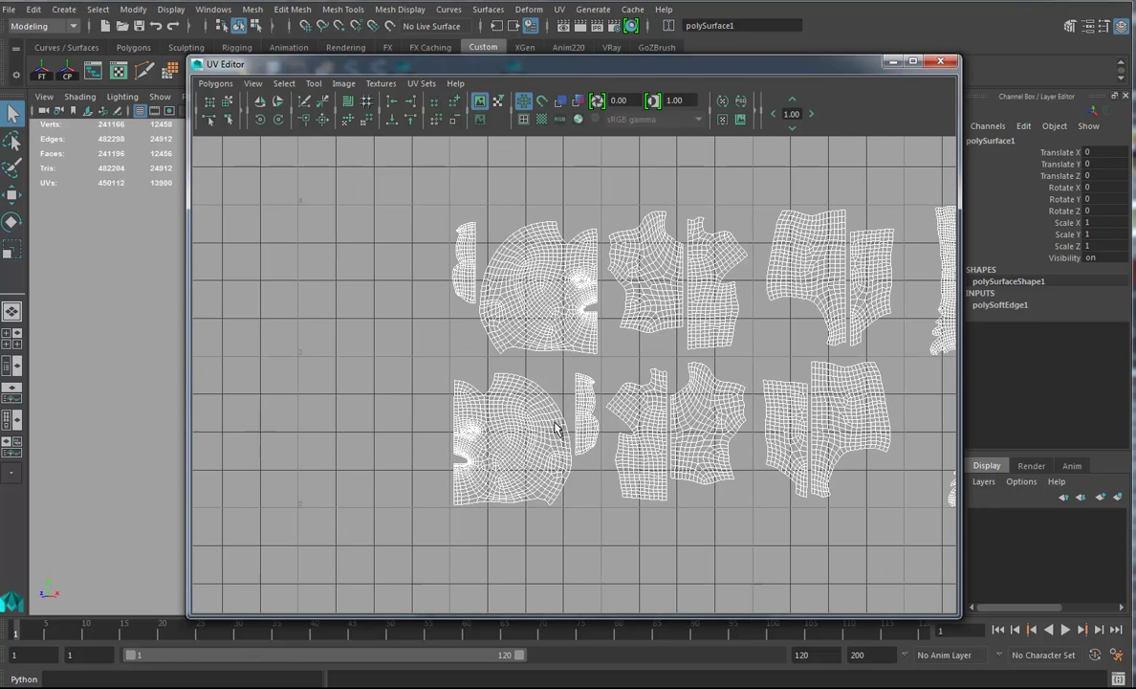
Select the lower-row head shells' UVs and shift them by 1.00 down, left, up and right around the tile grid
right_click_drag(443, 406, 496, 408)
left_click_drag(421, 495, 566, 340)
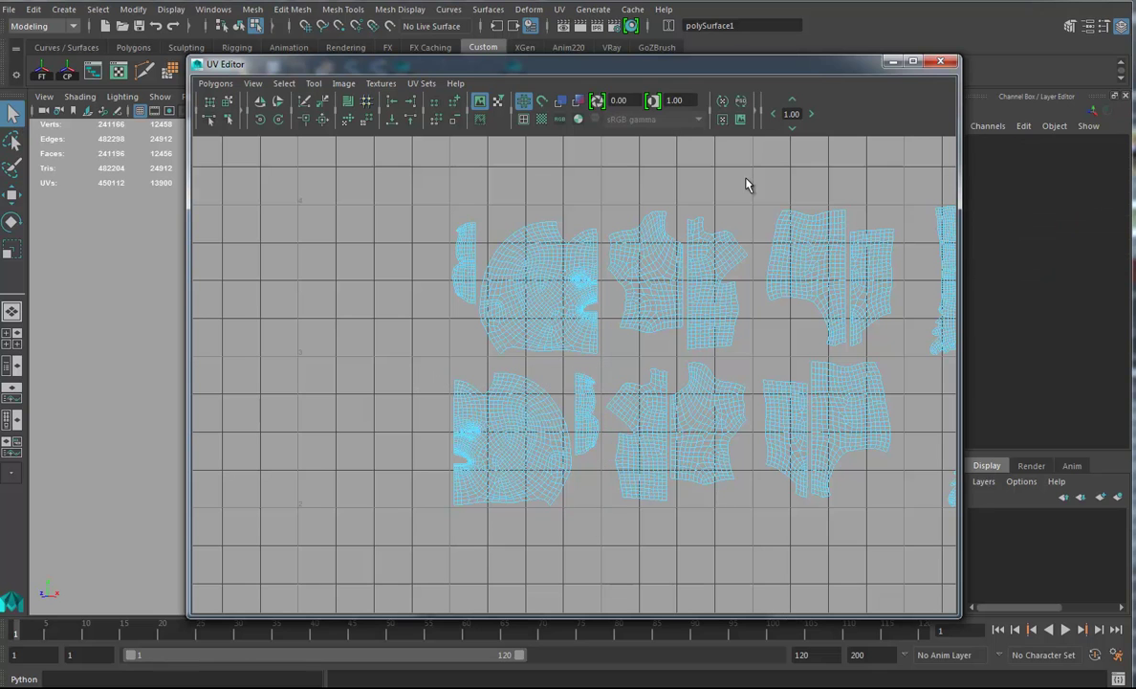
double_click(801, 113)
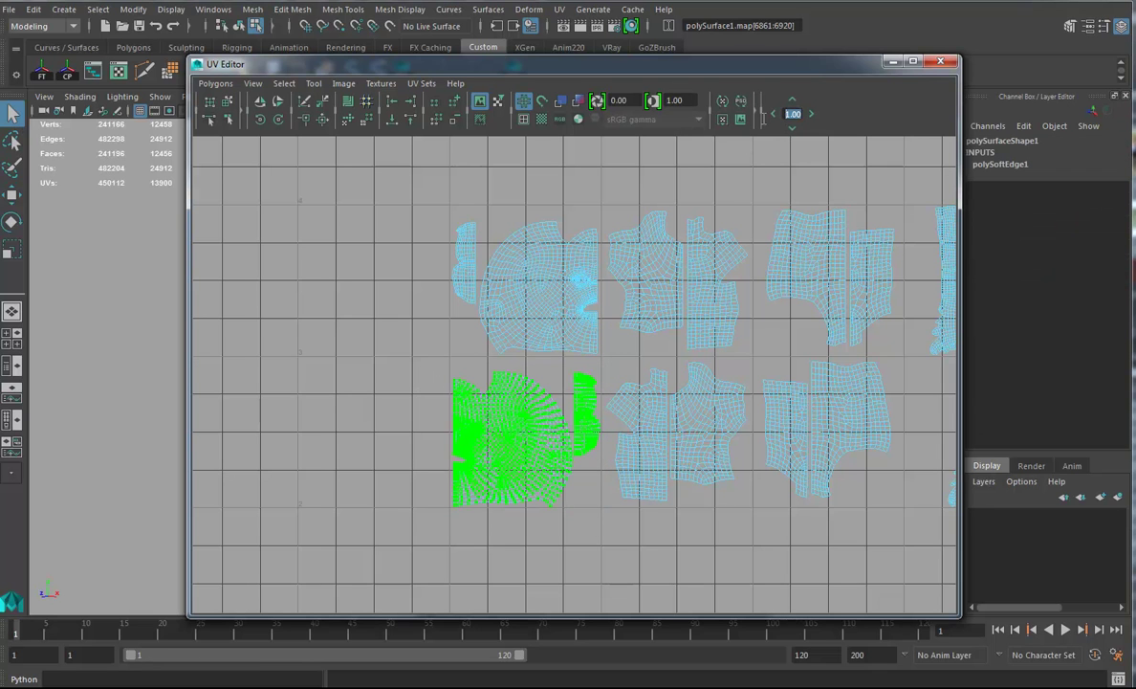
right_click_drag(537, 432, 382, 432, "alt")
middle_click_drag(449, 368, 462, 294, "alt")
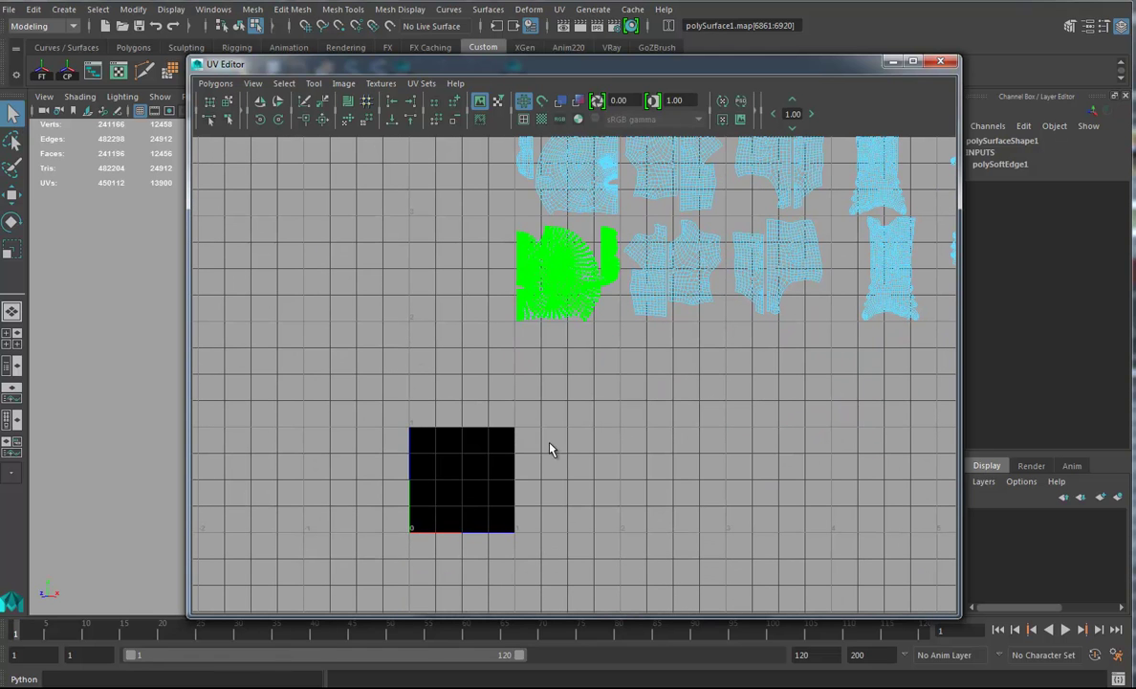
left_click(507, 407)
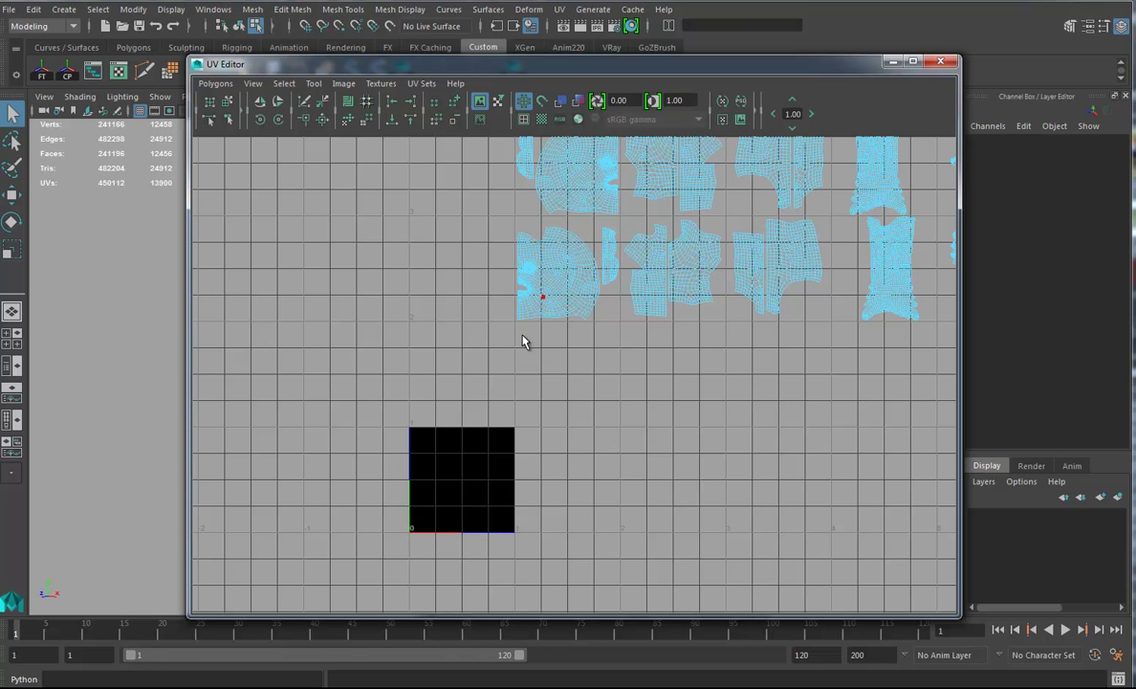
left_click_drag(574, 270, 622, 229)
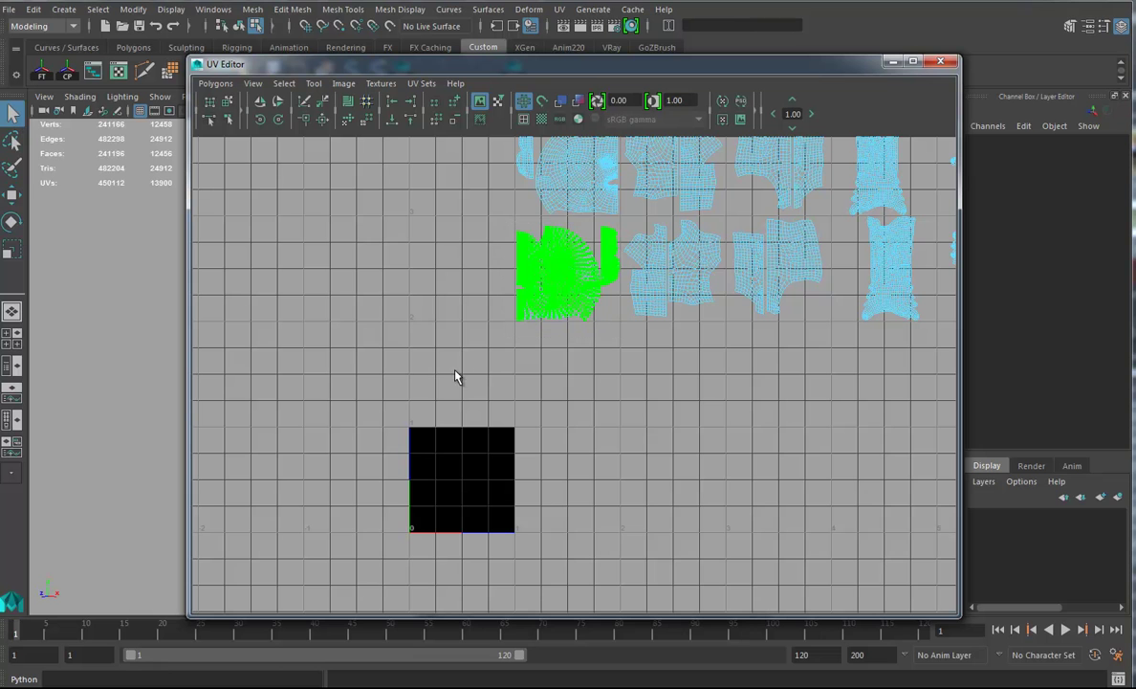
right_click_drag(766, 456, 358, 455, "alt")
middle_click_drag(645, 453, 470, 454, "alt")
middle_click_drag(954, 457, 932, 484, "alt")
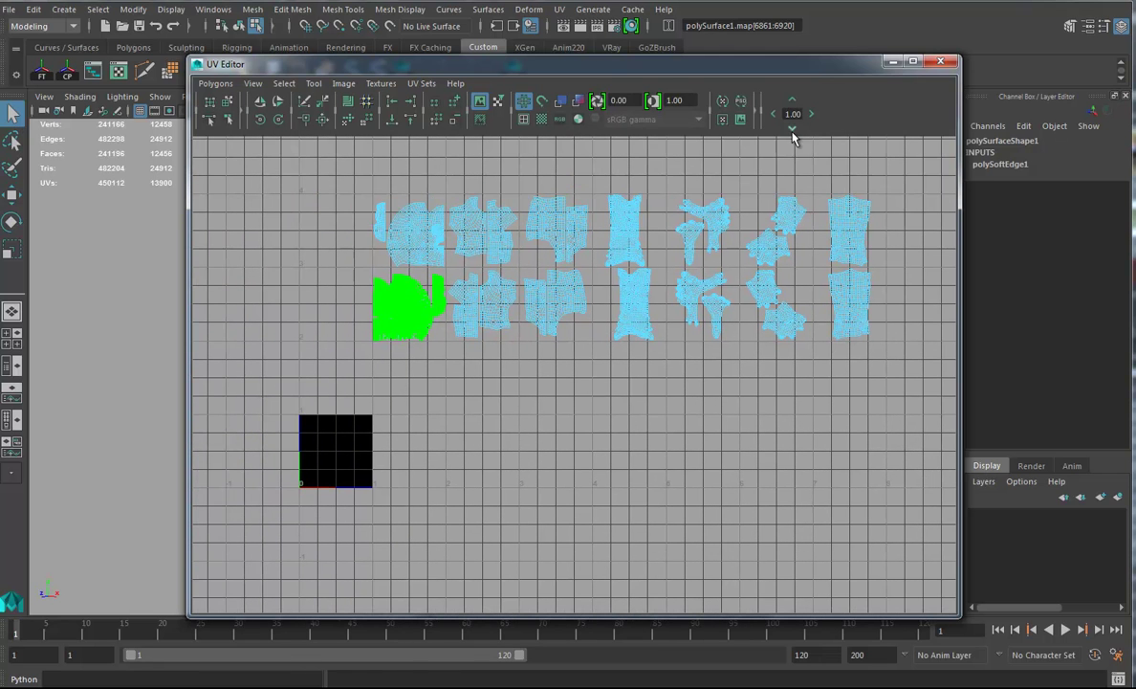
left_click(792, 130)
left_click(774, 114)
left_click(793, 100)
left_click(811, 114)
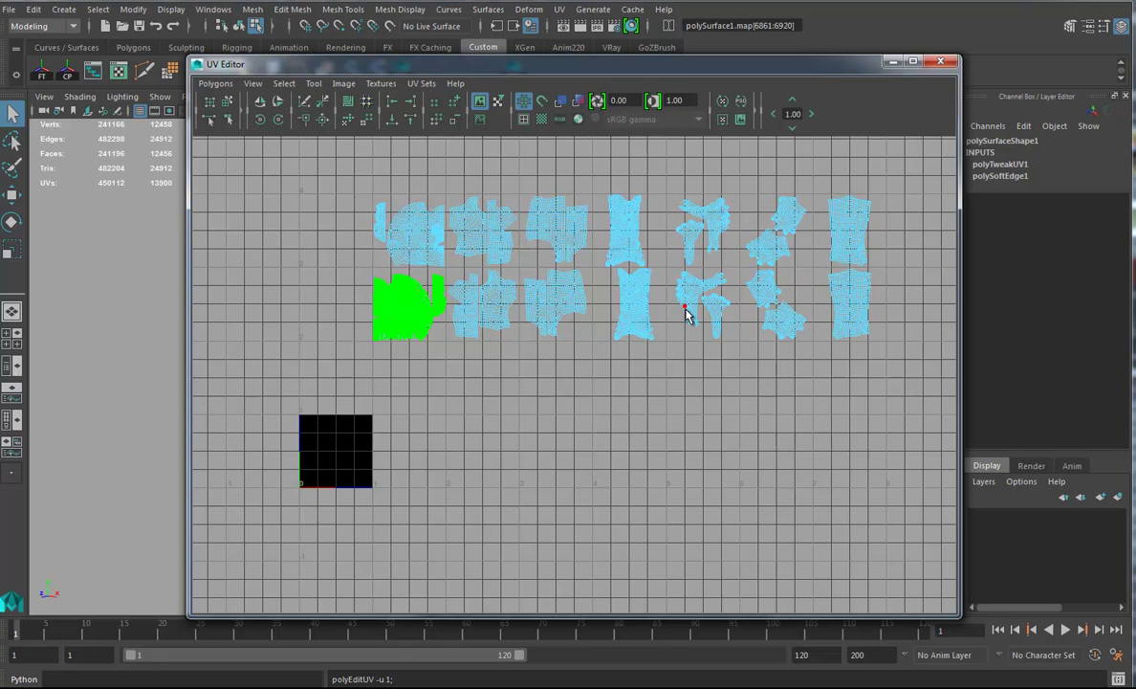
middle_click_drag(571, 381, 564, 425, "alt")
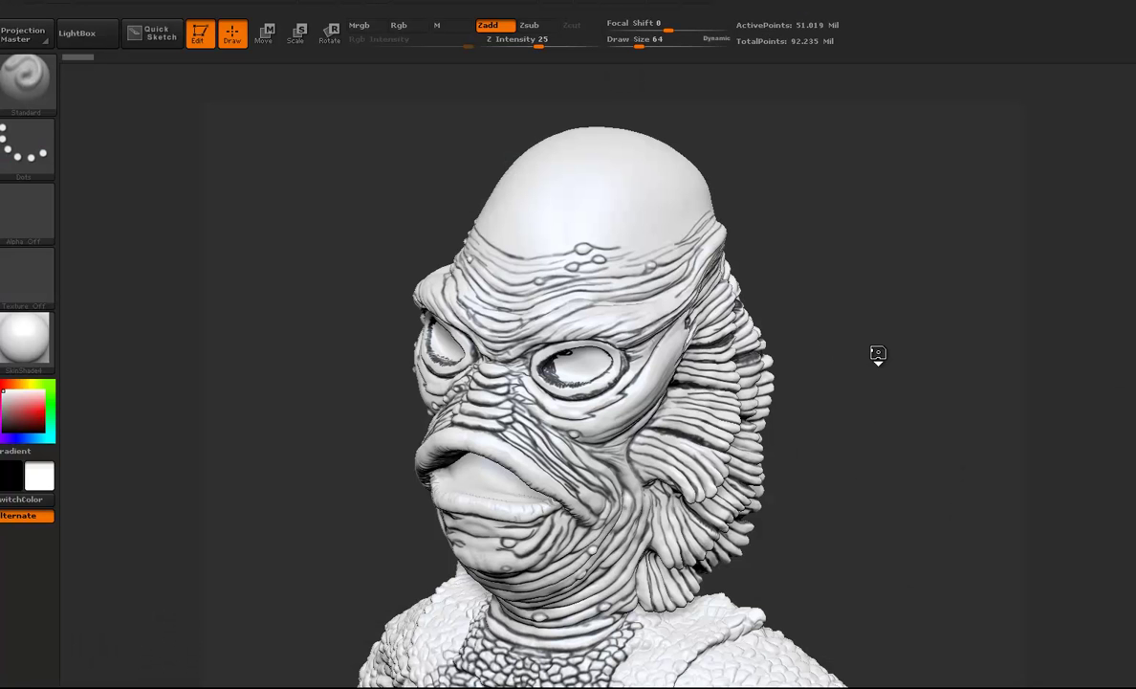
Switch to ZBrush and examine the dark painted cracks on the creature's face, mouth, neck and gill fins
mouse_move(844, 417)
left_mouse_down()
mouse_move(707, 312)
mouse_move(857, 331)
mouse_move(771, 347)
mouse_move(832, 426)
mouse_move(923, 206)
mouse_move(868, 339)
mouse_move(977, 414)
mouse_move(876, 366)
mouse_move(907, 350)
mouse_move(908, 361)
mouse_move(832, 264)
left_mouse_up()
mouse_move(727, 338)
left_mouse_down()
mouse_move(870, 353)
mouse_move(900, 324)
mouse_move(767, 363)
mouse_move(772, 349)
left_mouse_up()
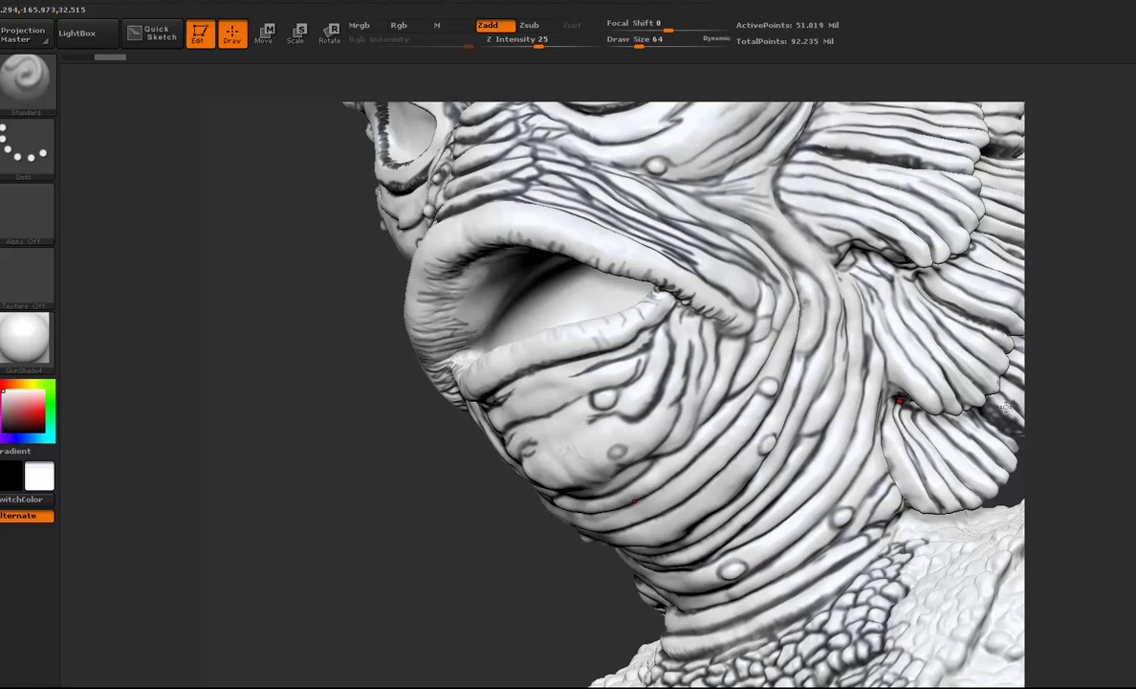
mouse_move(932, 378)
left_mouse_down()
mouse_move(926, 453)
mouse_move(750, 545)
mouse_move(649, 457)
left_mouse_up()
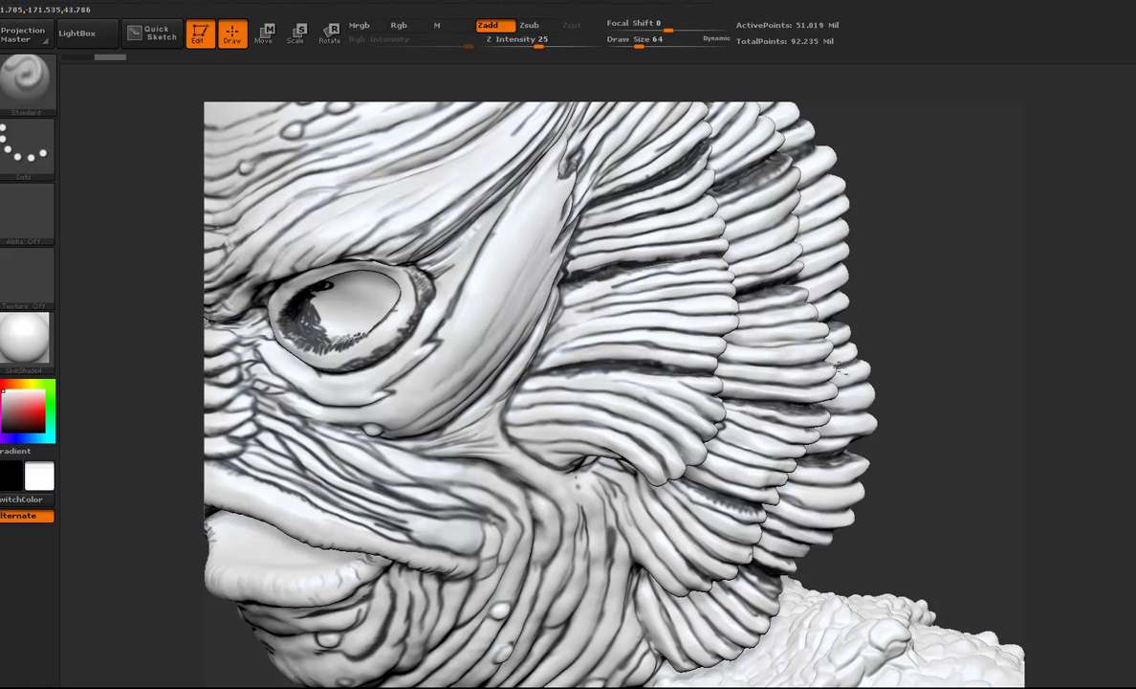
mouse_move(926, 395)
left_mouse_down()
mouse_move(867, 348)
mouse_move(891, 367)
mouse_move(881, 386)
mouse_move(919, 441)
mouse_move(923, 393)
mouse_move(948, 346)
mouse_move(852, 485)
mouse_move(813, 373)
left_mouse_up()
mouse_move(909, 298)
left_mouse_down()
mouse_move(929, 320)
mouse_move(864, 299)
mouse_move(908, 307)
mouse_move(860, 387)
mouse_move(839, 310)
left_mouse_up()
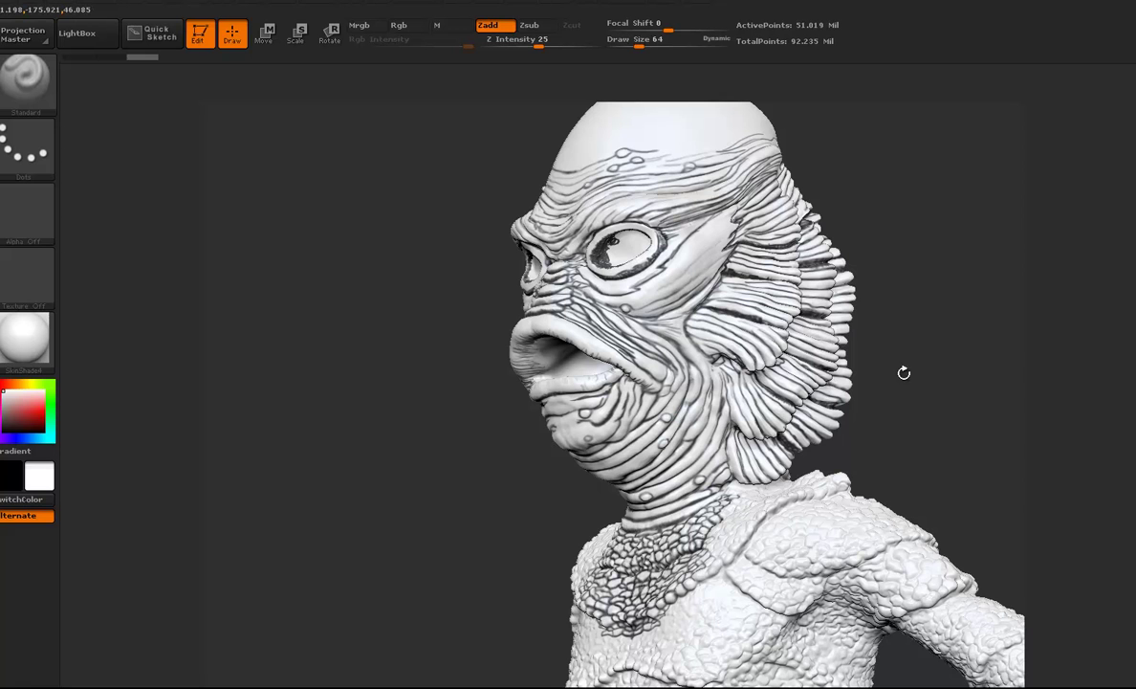
mouse_move(878, 319)
left_mouse_down()
mouse_move(870, 405)
mouse_move(858, 288)
left_mouse_up()
mouse_move(873, 373)
left_mouse_down()
mouse_move(825, 346)
mouse_move(701, 539)
mouse_move(707, 517)
left_mouse_up()
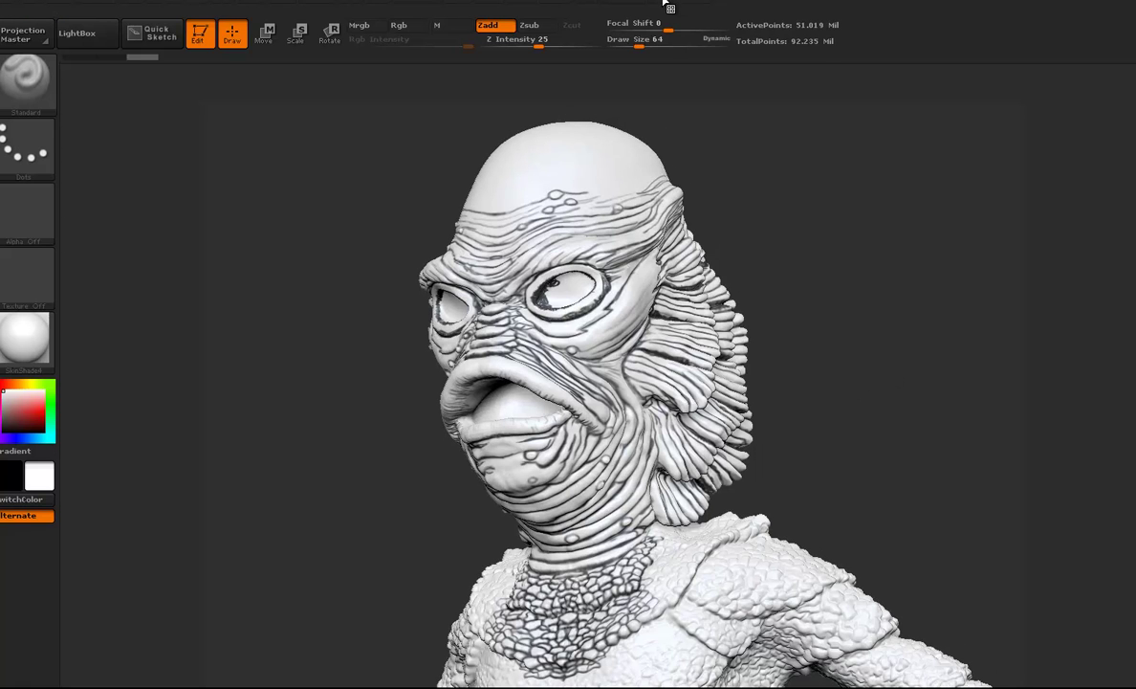
Expand Multi Map Exporter with its export options and start creating all maps with Texture from Polypaint
left_click(665, 4)
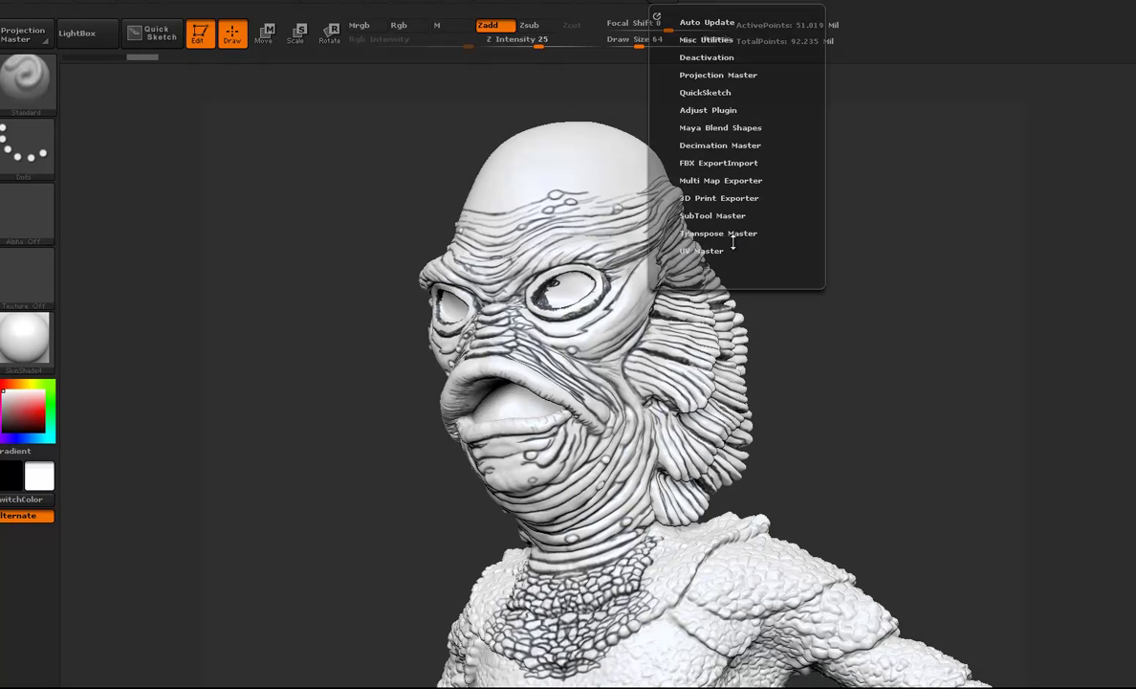
left_click(715, 180)
left_click_drag(801, 137, 776, 199)
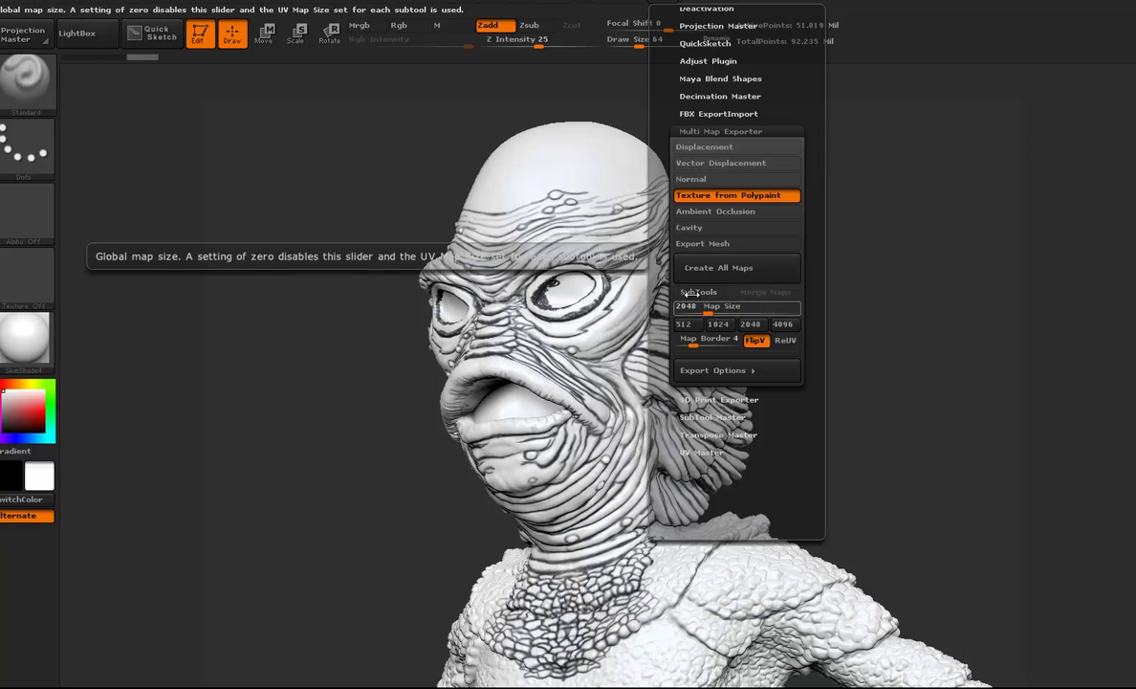
left_click(695, 371)
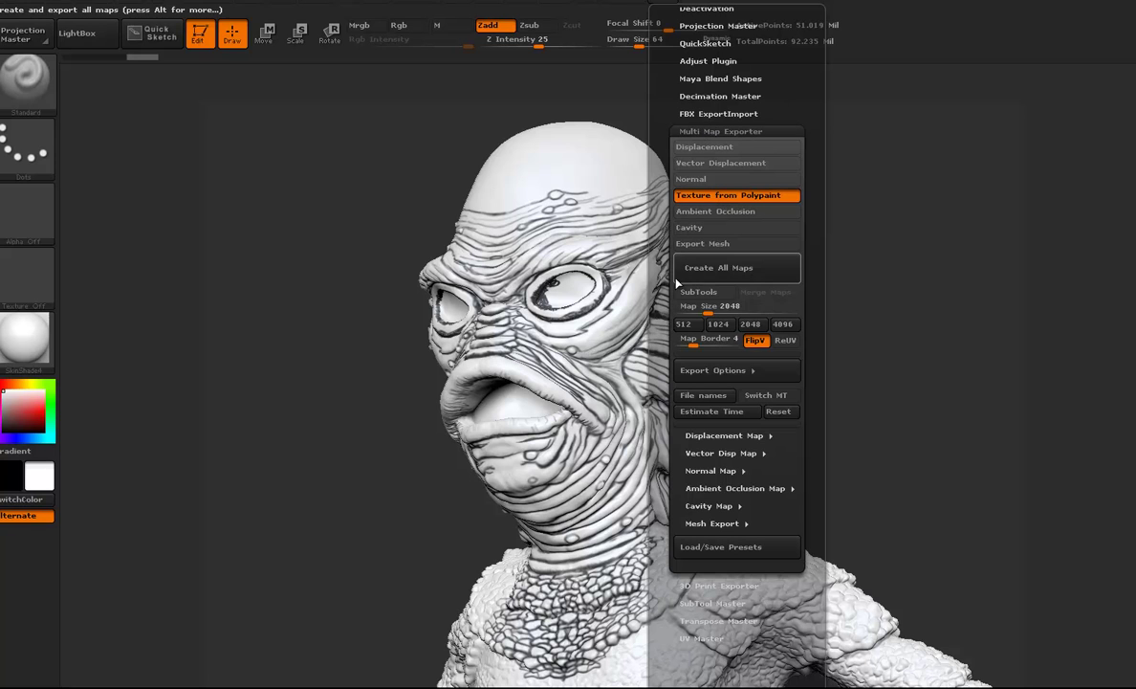
left_click(697, 253)
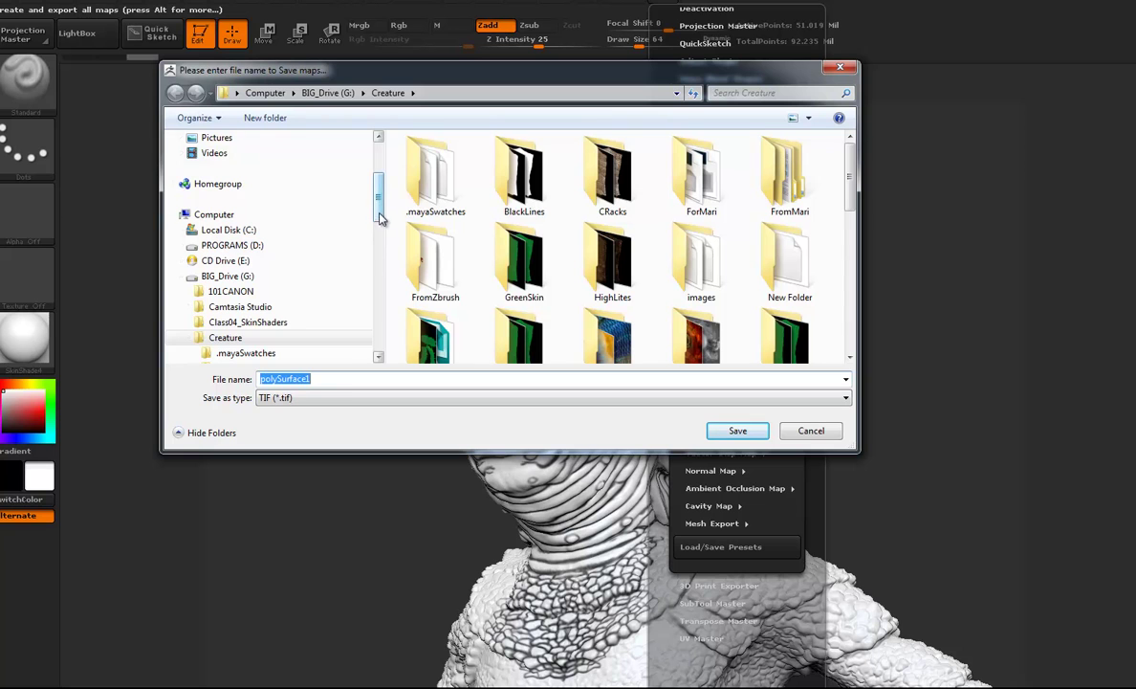
Create a folder named Demo inside the Creature folder and open it as the save location
scroll(373, 206, "down", 3)
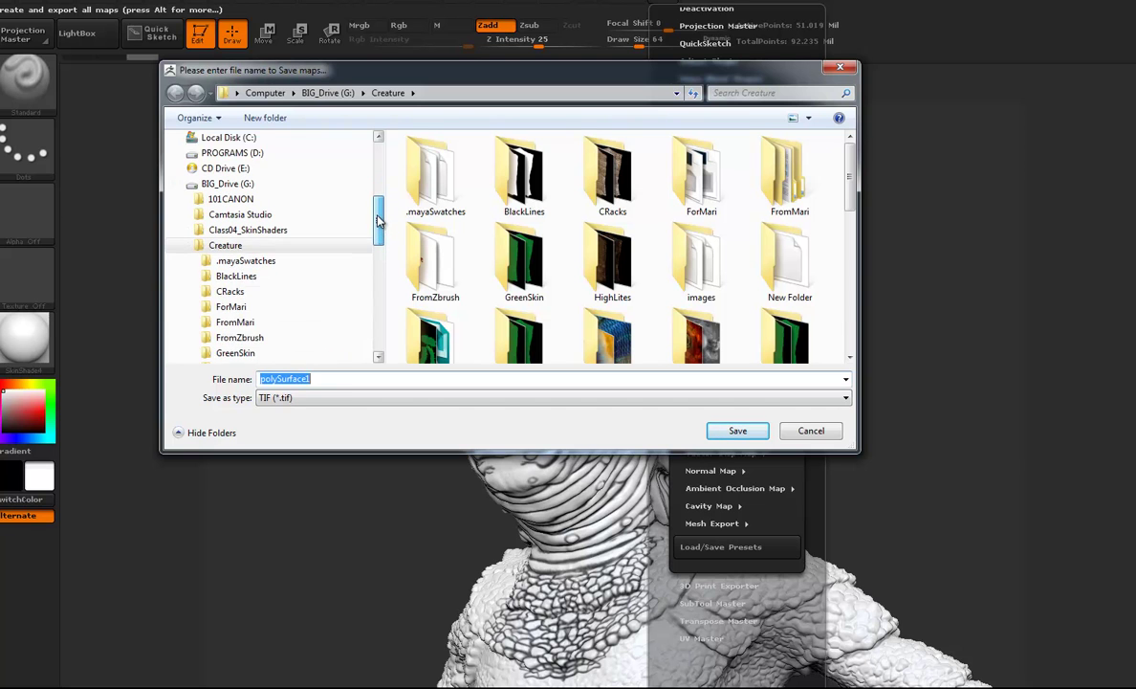
left_click(267, 117)
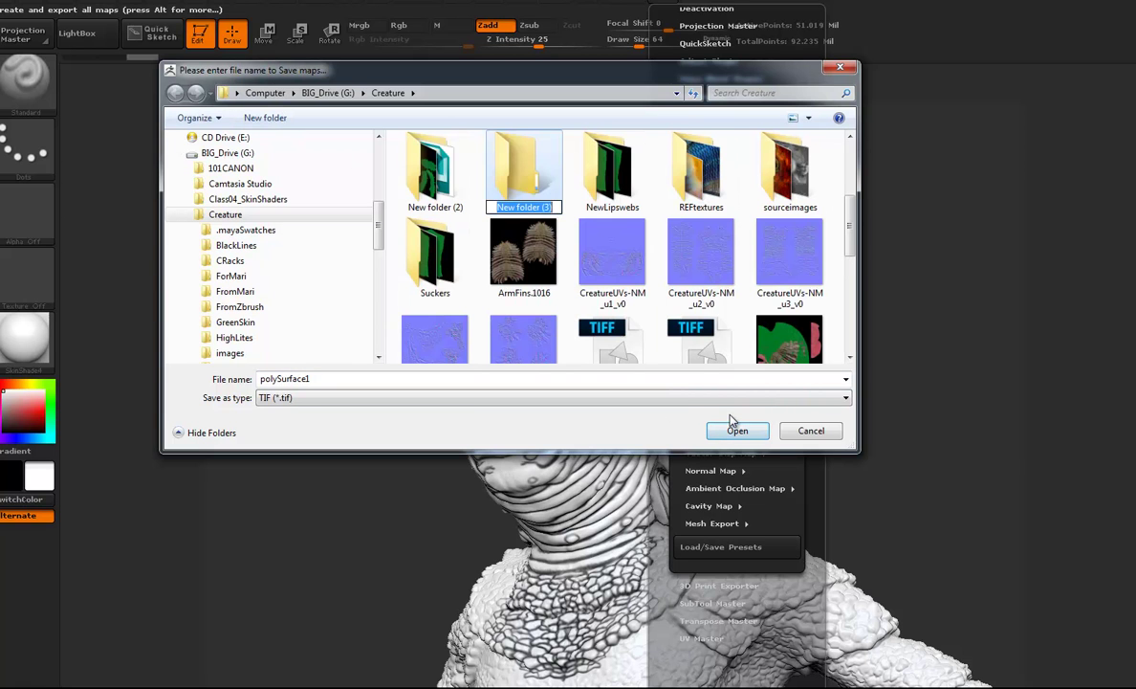
type("Demo")
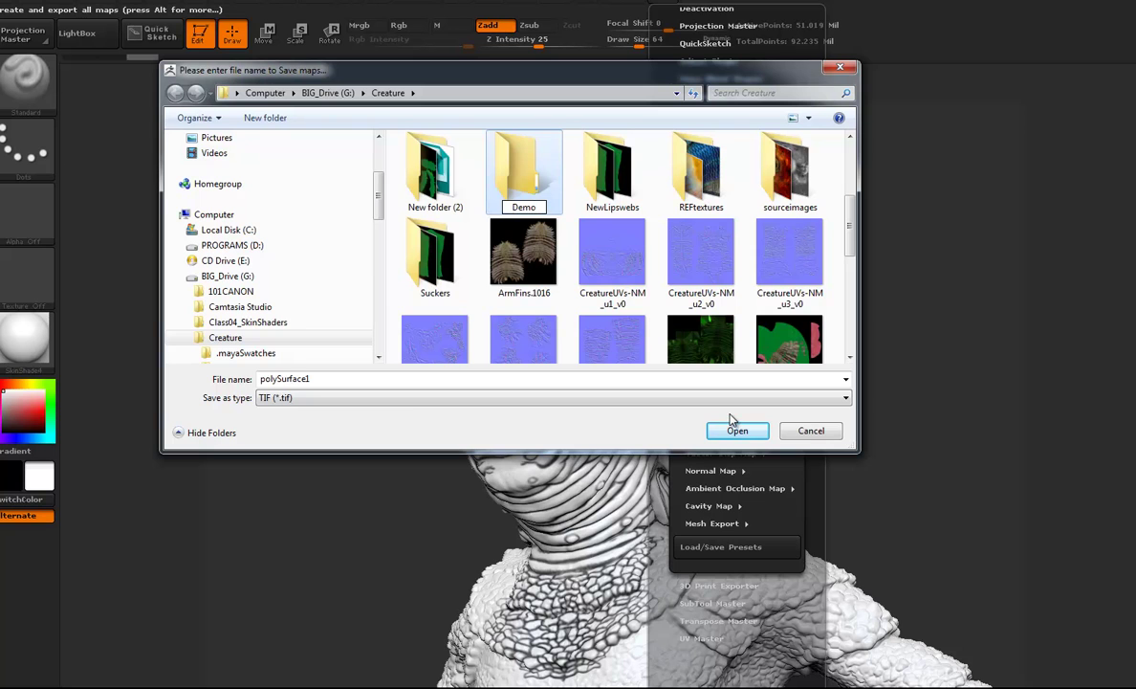
key("Return")
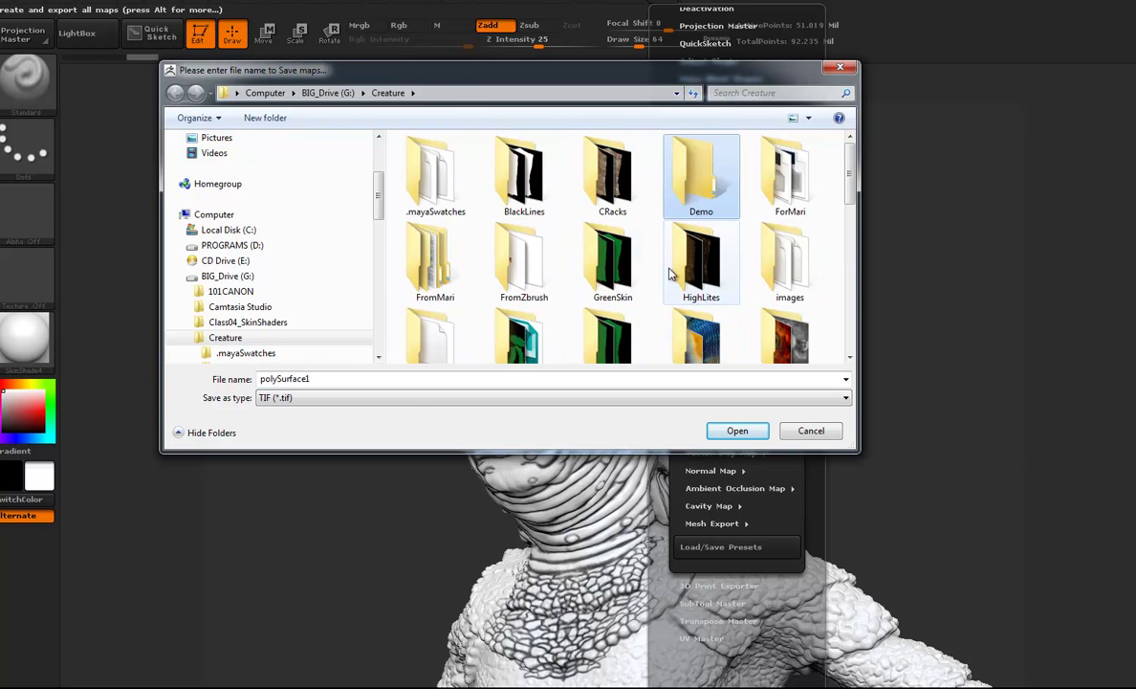
double_click(708, 181)
Name the maps BlackCrackpolySurface1 and save them as TIF files in the Demo folder
double_click(312, 380)
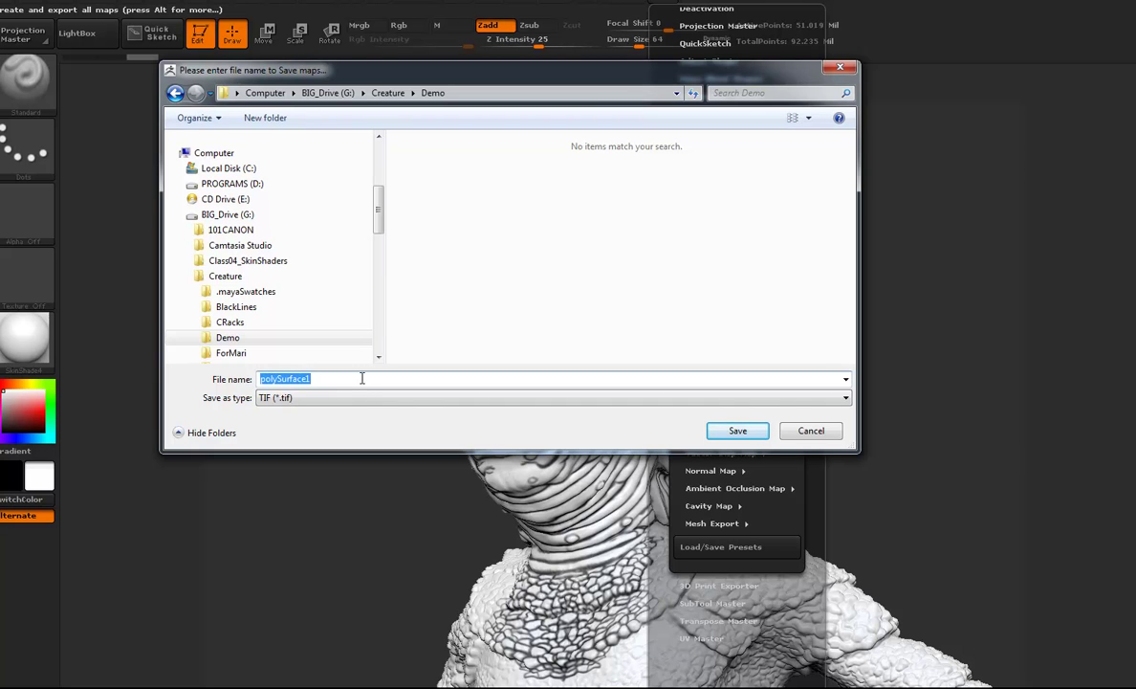
type("B")
key("Return")
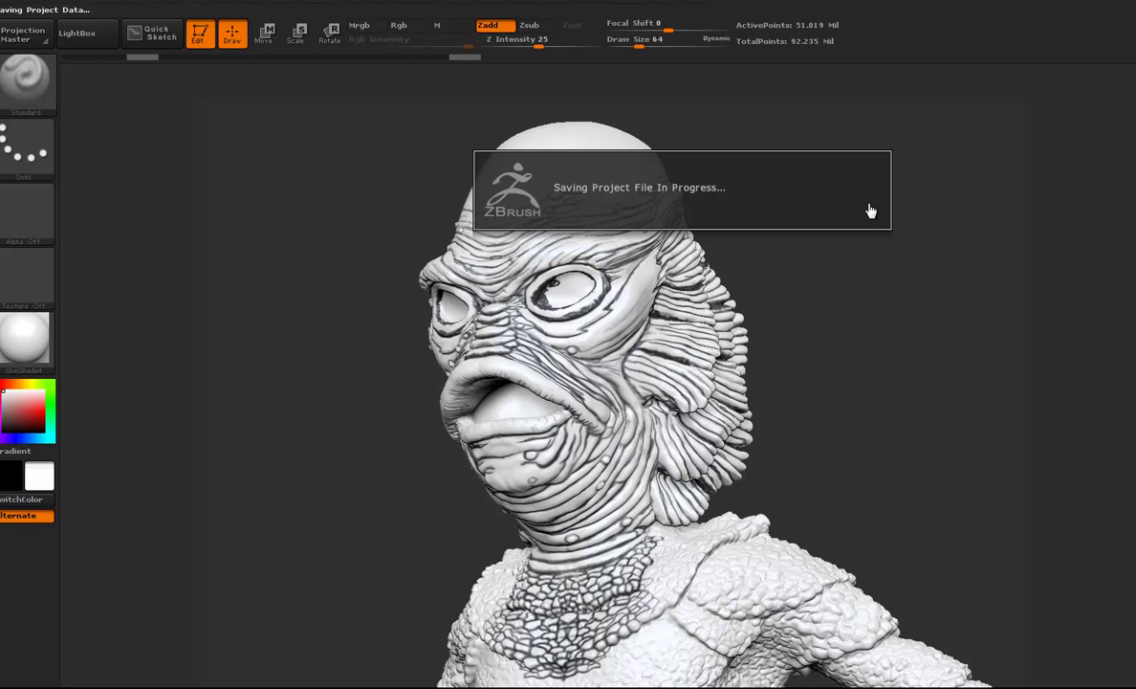
Switch to the Creature folder in Windows Explorer, open Demo and widen the Name column to read the full map names
key("alt+Tab")
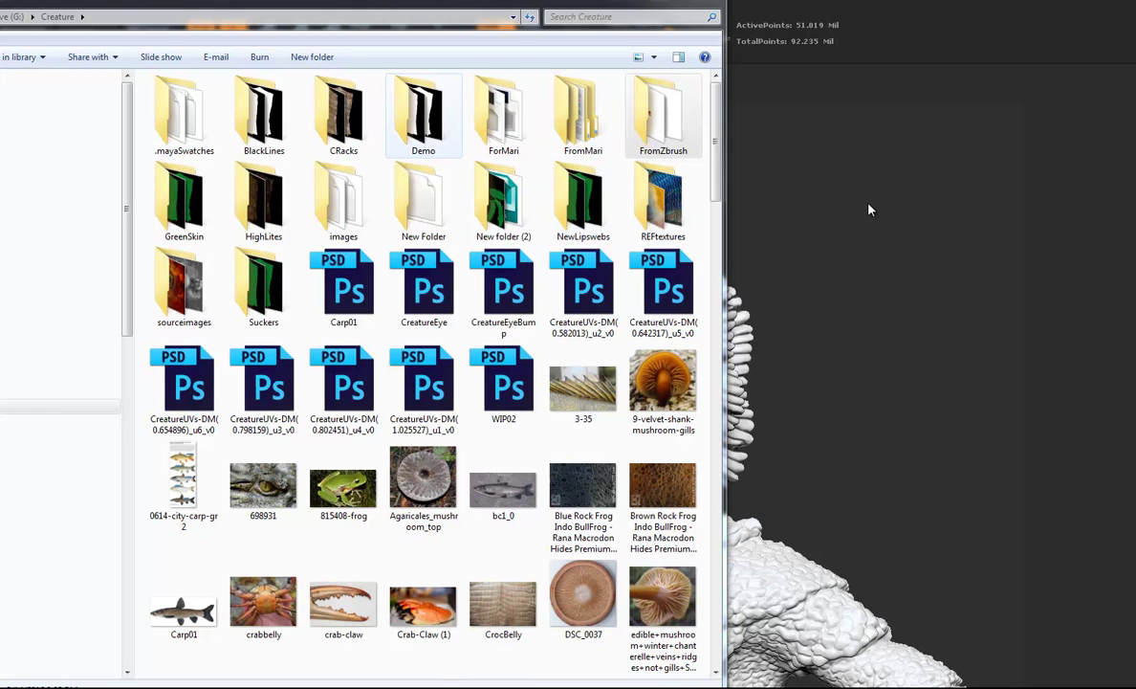
double_click(423, 114)
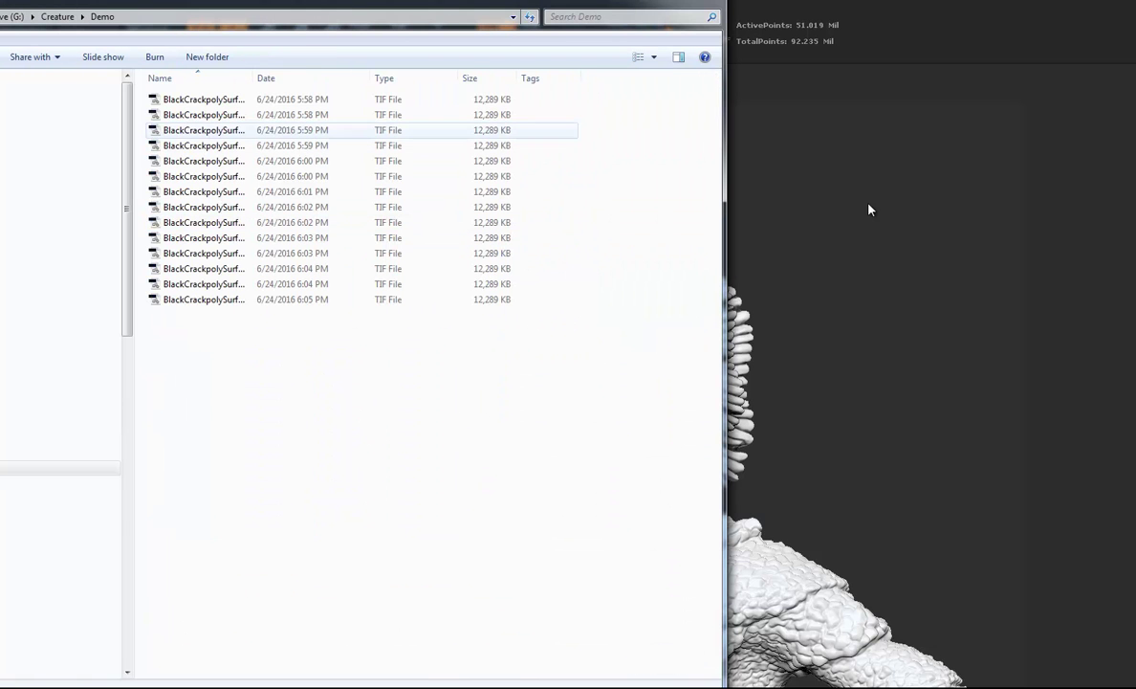
left_click_drag(253, 78, 461, 79)
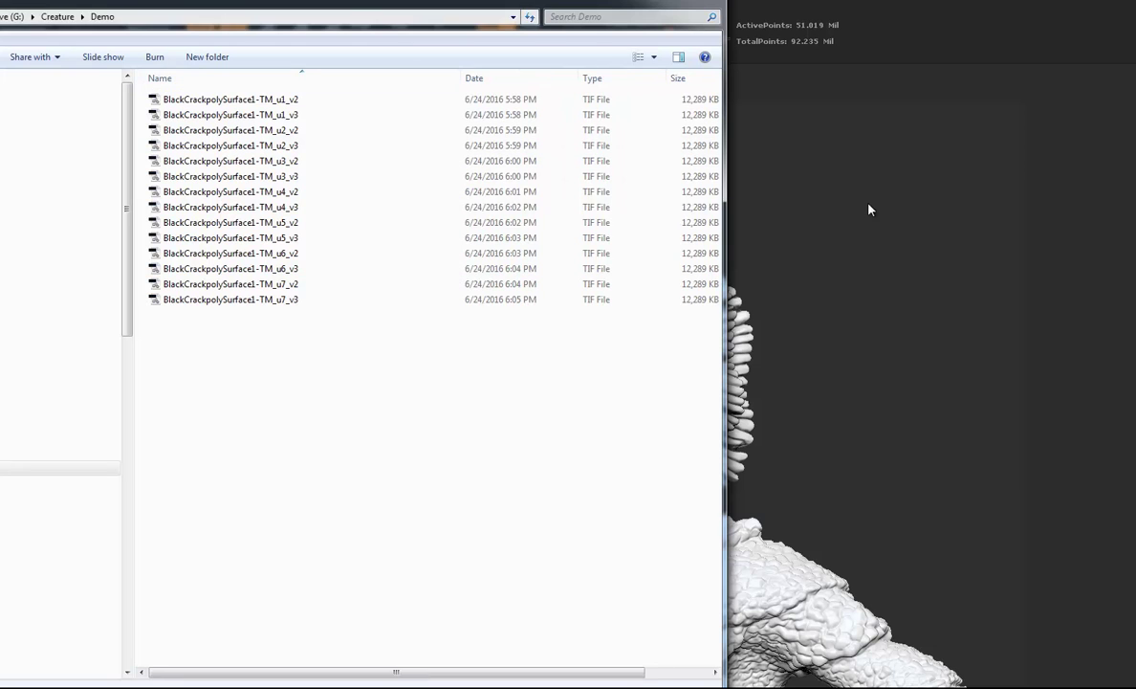
View BlackCrackpolySurface1-TM_u1_v2 in Fcheck to inspect the exported head texture, and close the viewer
left_click(229, 99)
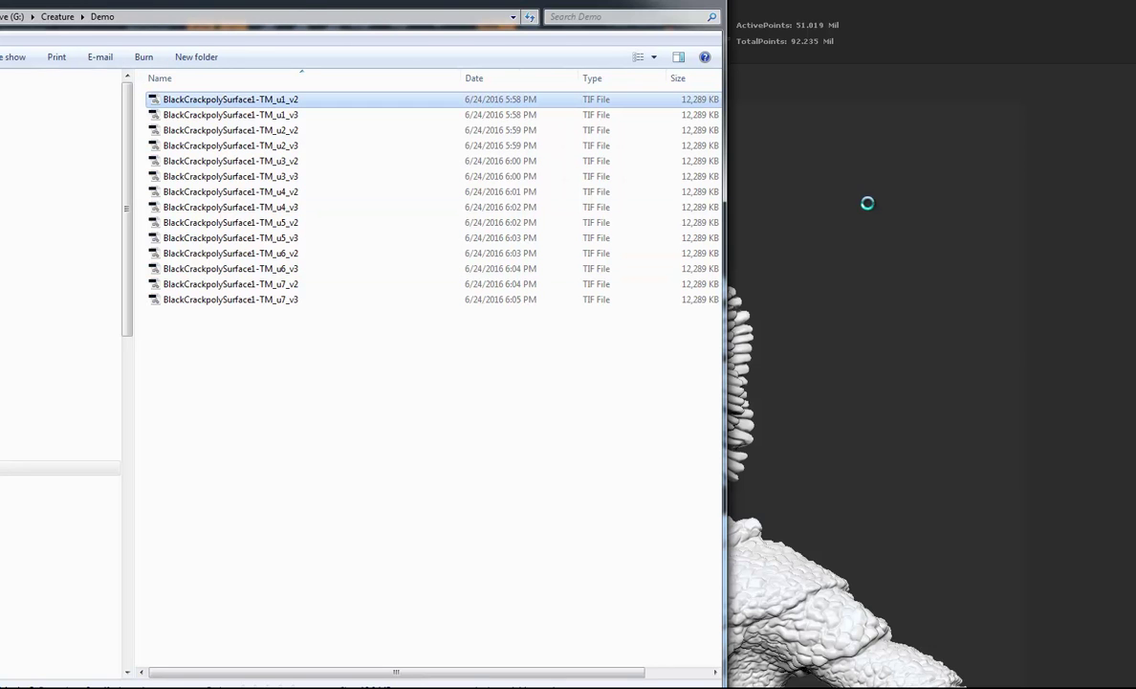
right_click(291, 100)
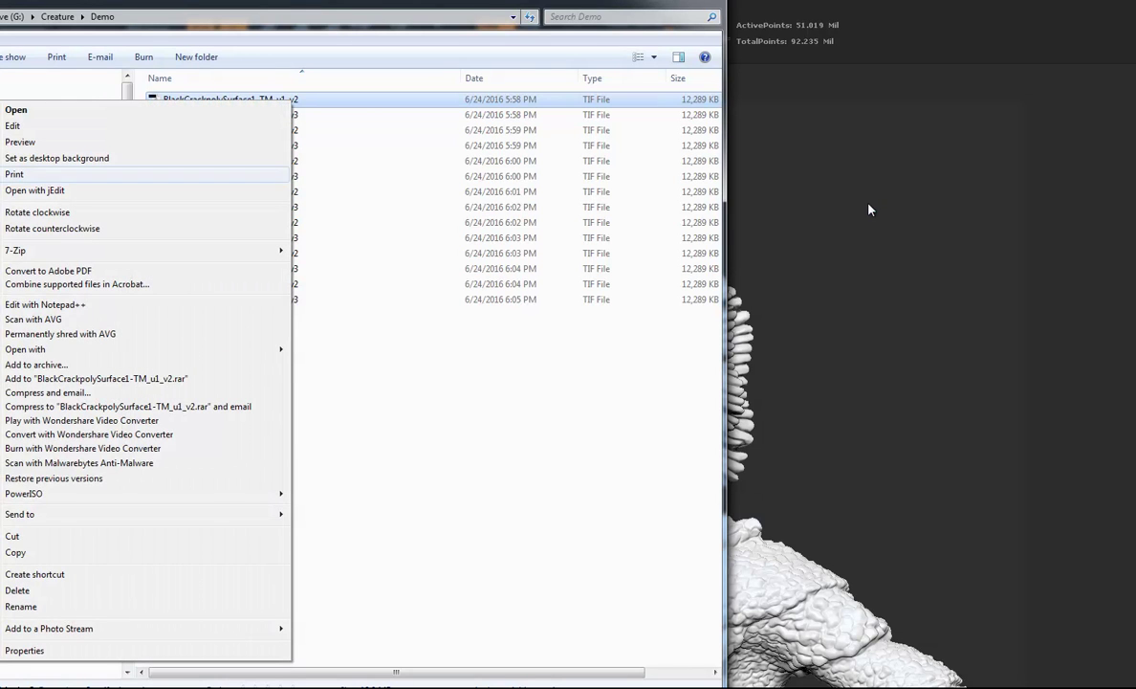
mouse_move(38, 349)
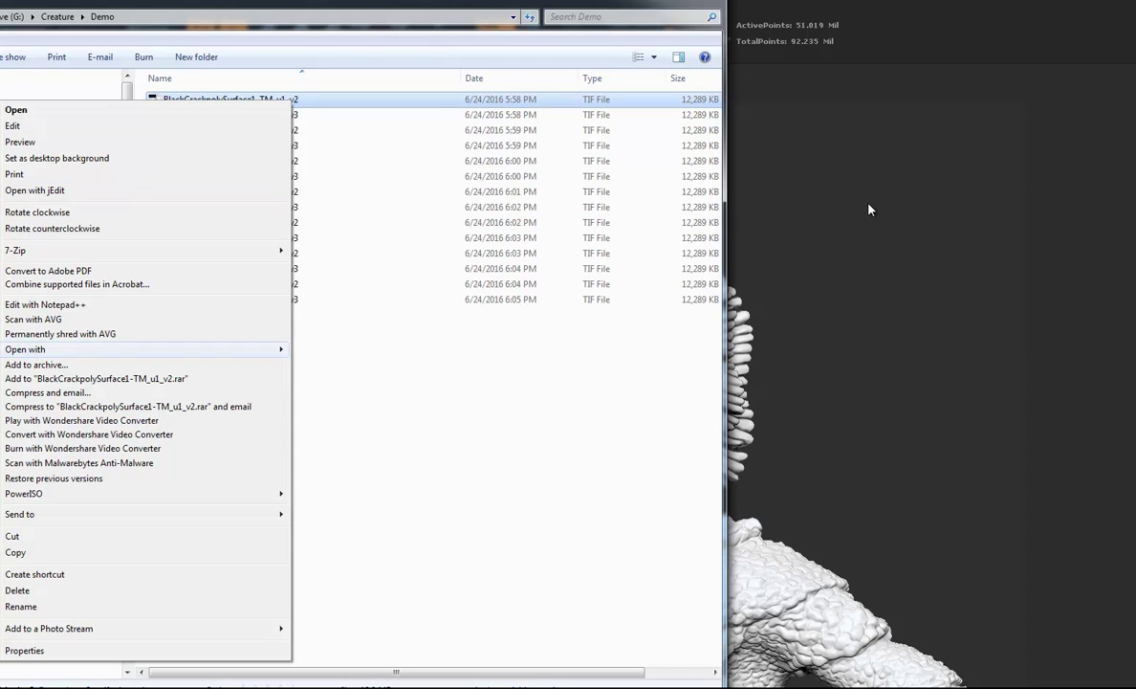
mouse_move(144, 349)
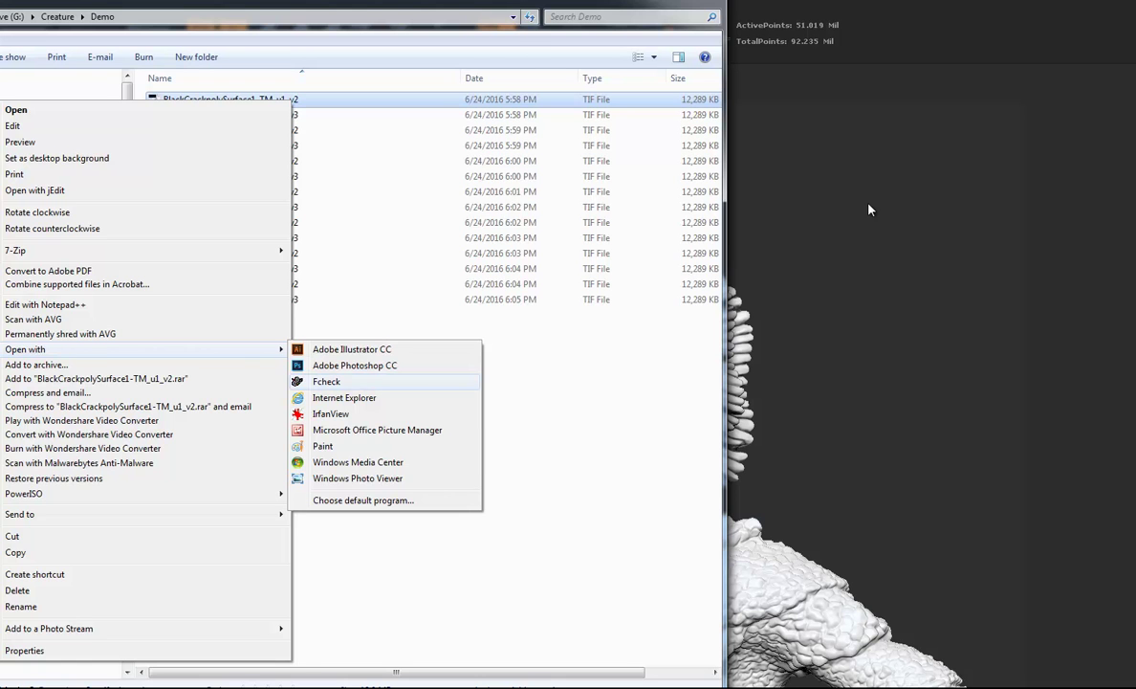
left_click(326, 381)
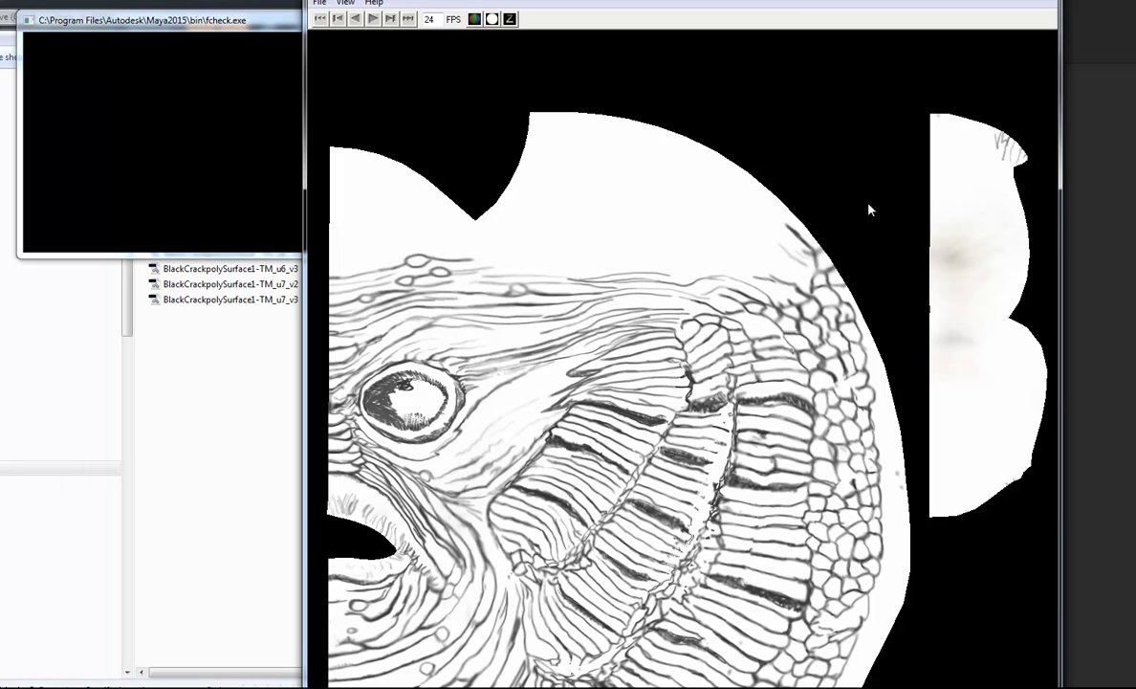
key("Escape")
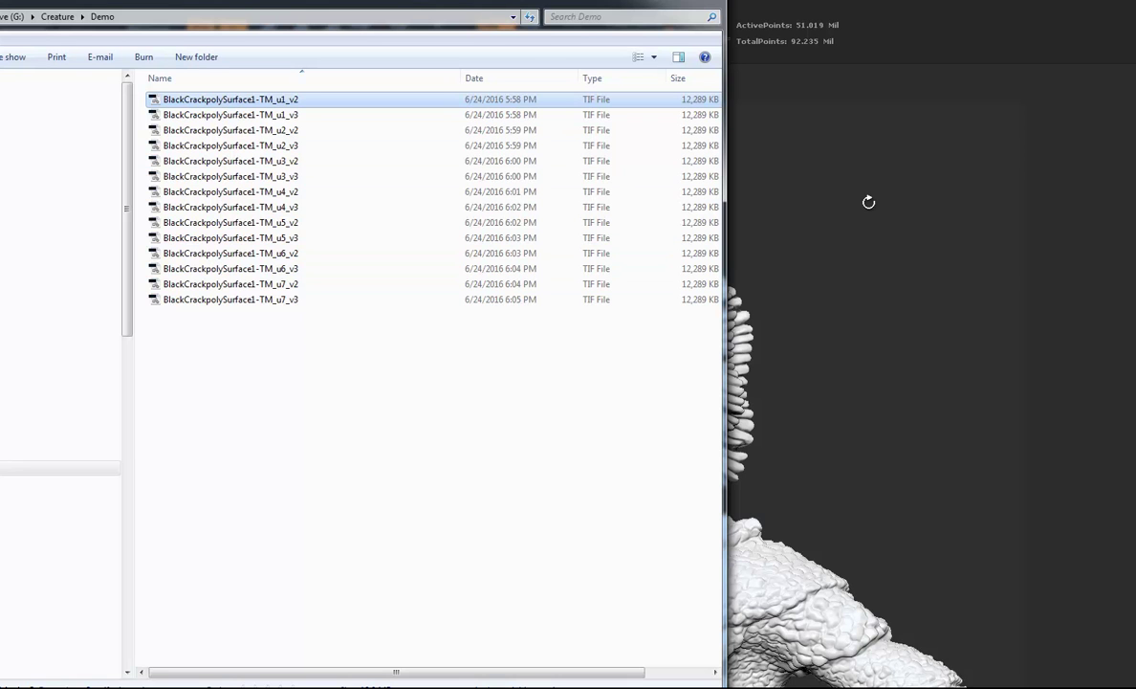
Close ZBrush without saving the project and bring Maya's UV Editor forward to view the creature's UV tiles
key("alt+F4")
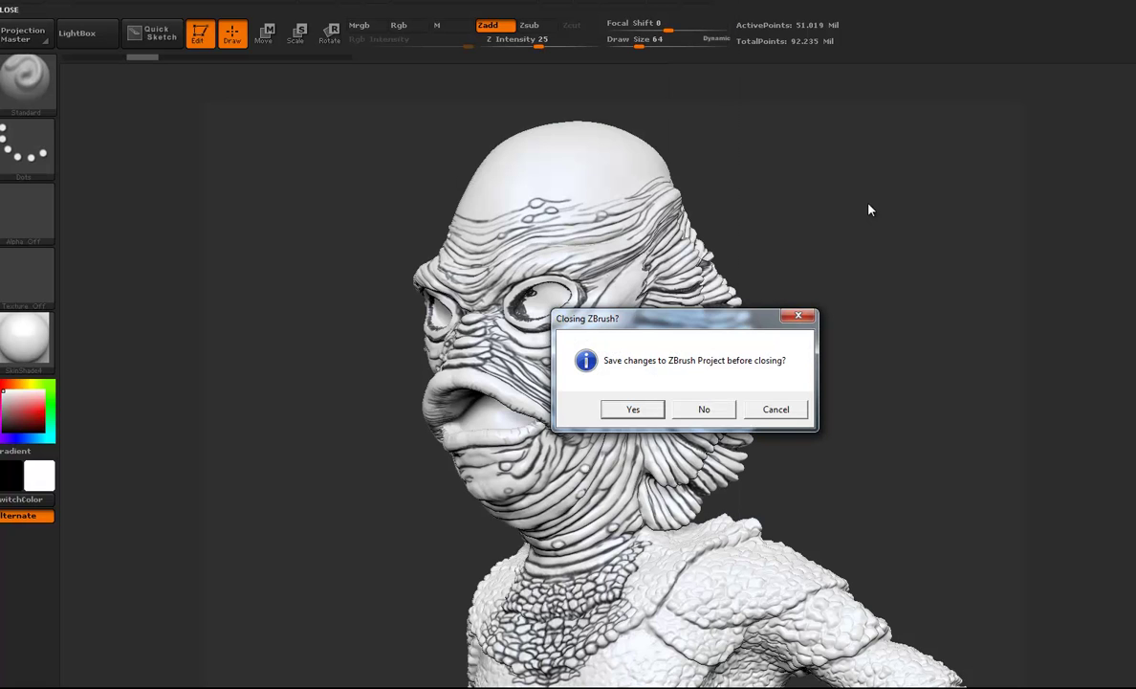
key("Tab")
key("Return")
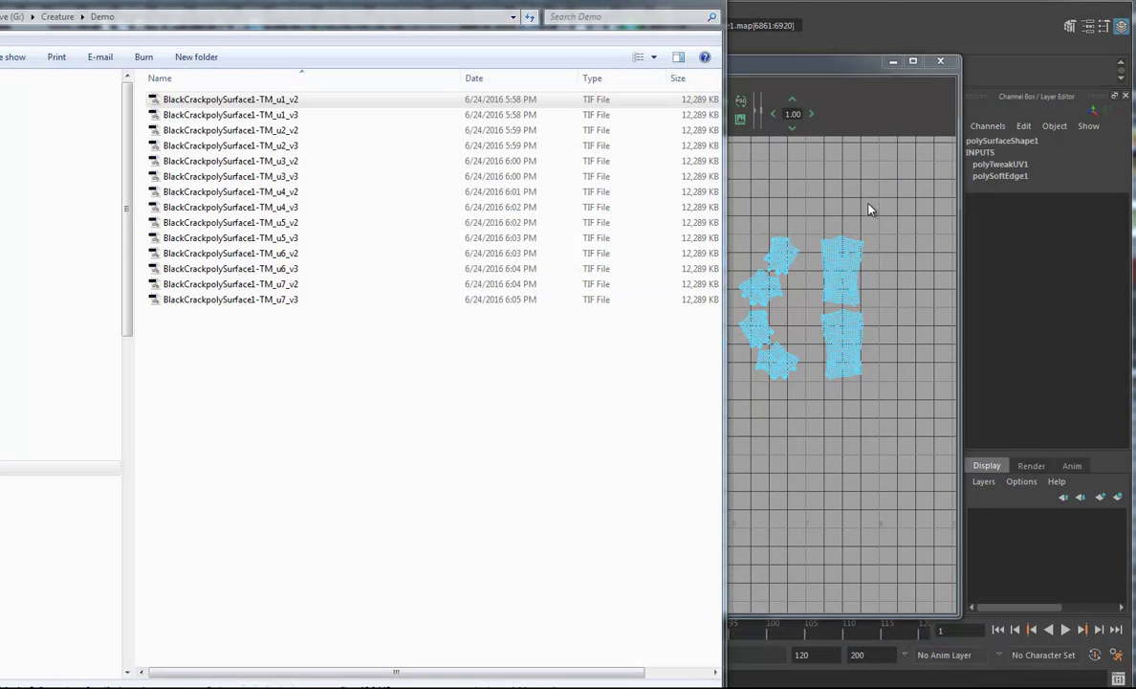
left_click(870, 210)
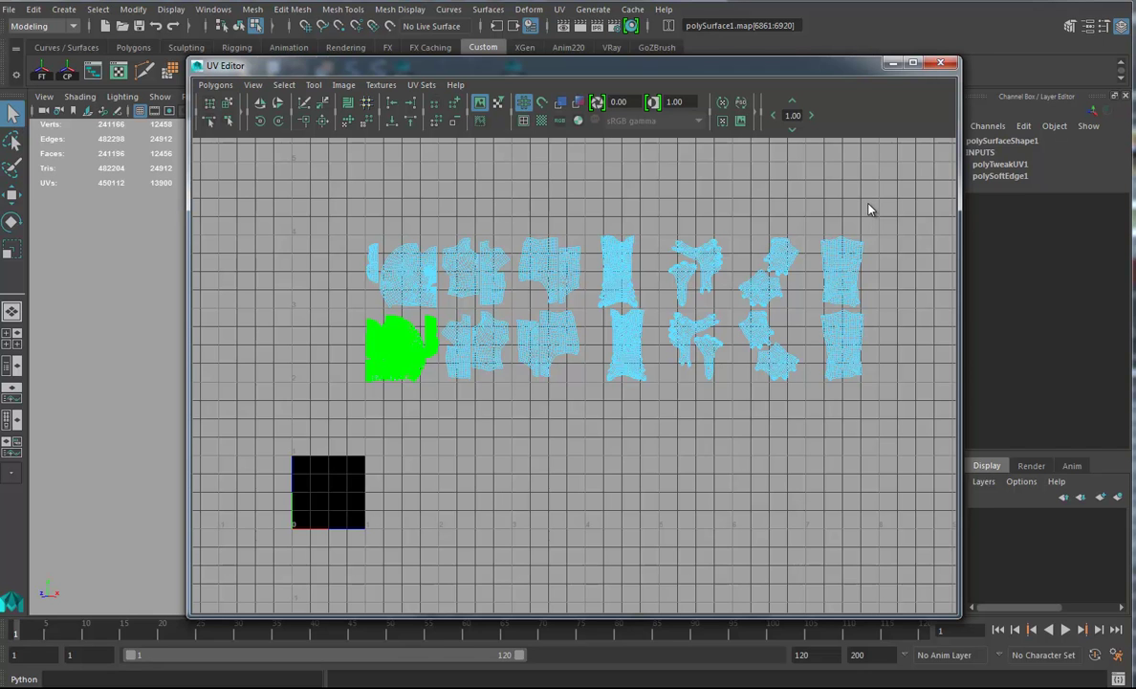
Switch to Mari, show the creature in the Ortho/UV view and enlarge the area for its UV patches
key("alt+Tab")
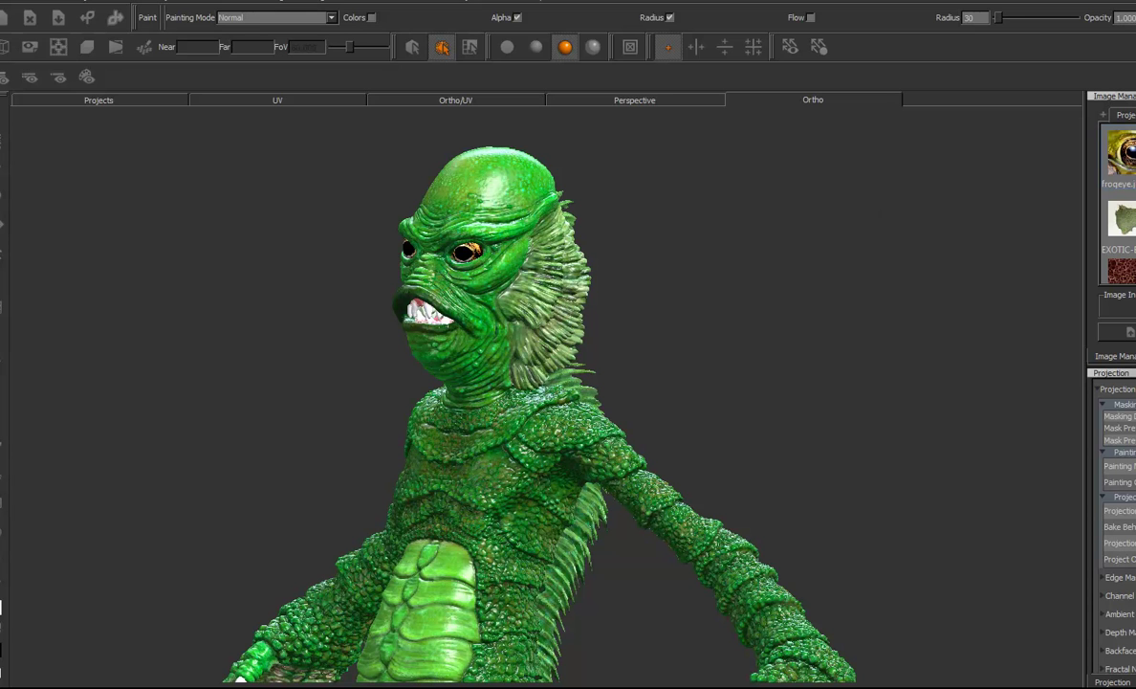
left_click_drag(867, 201, 867, 202, "alt")
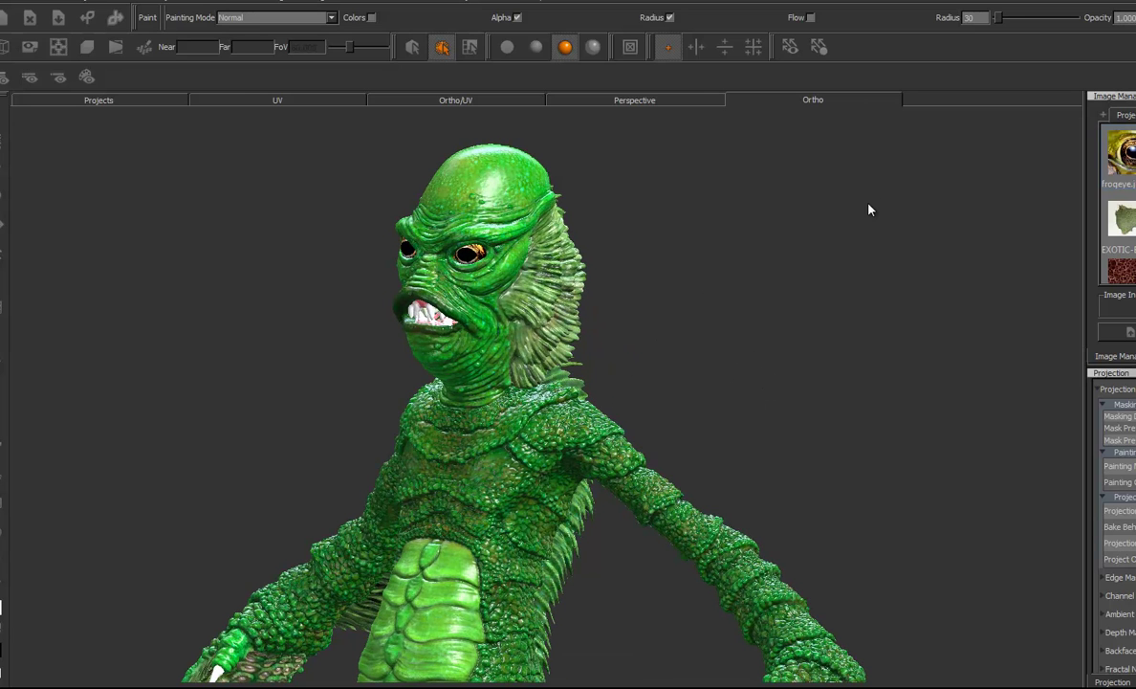
key("l")
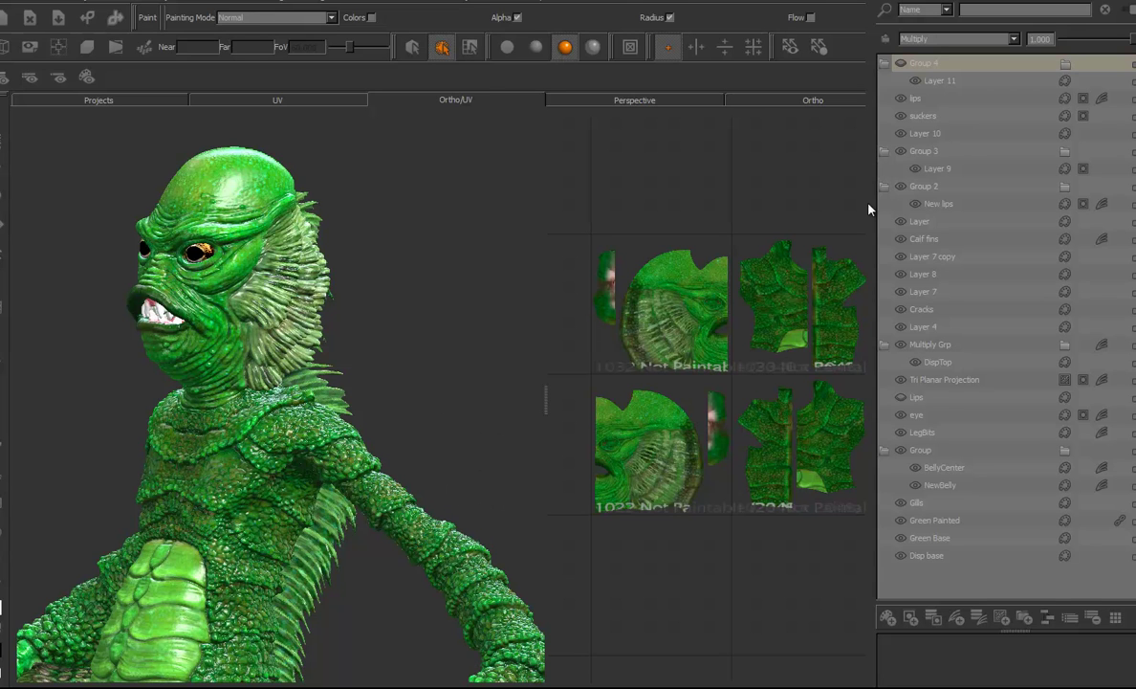
left_click_drag(865, 199, 866, 203)
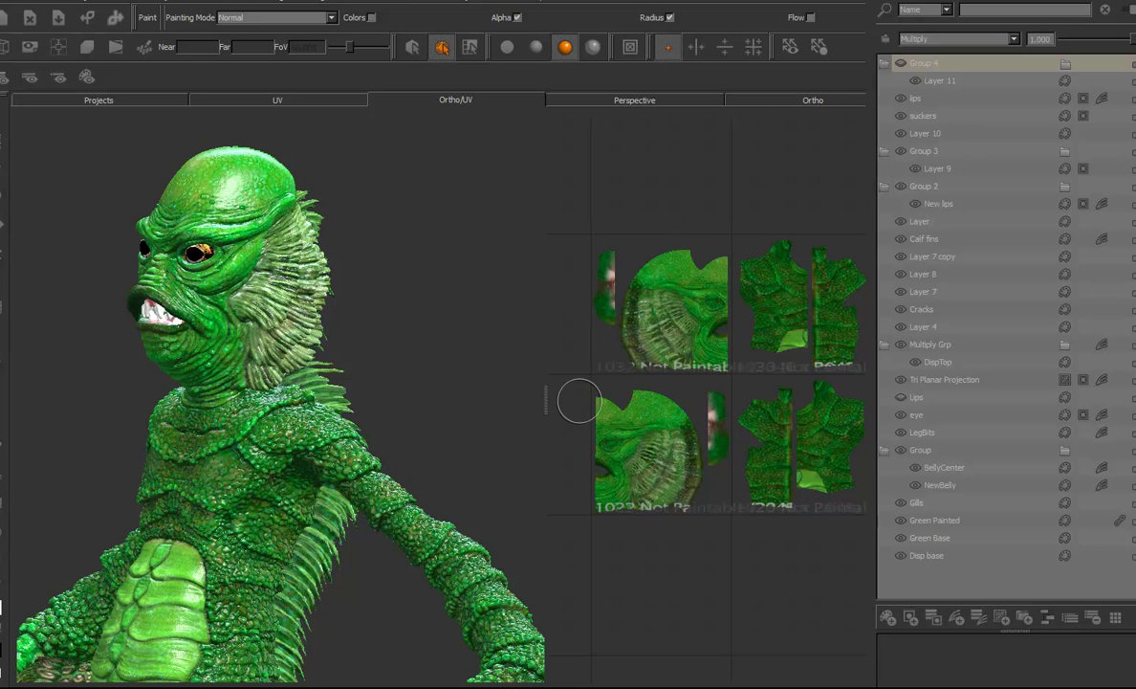
left_click_drag(546, 399, 495, 400)
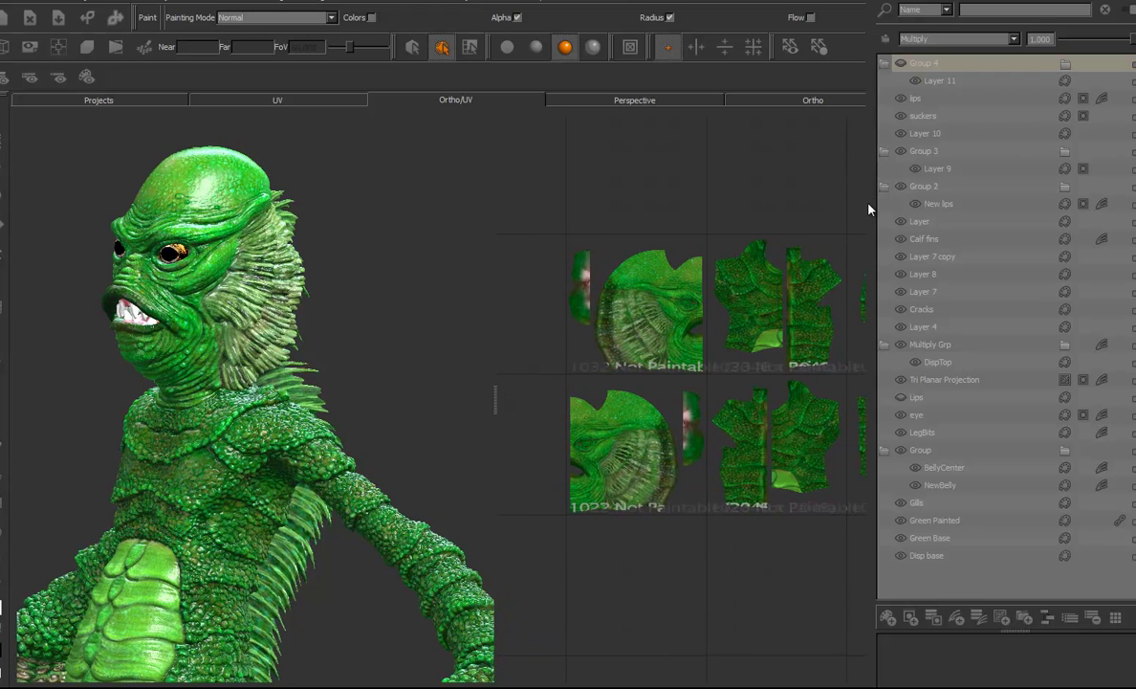
left_click_drag(875, 209, 1040, 208)
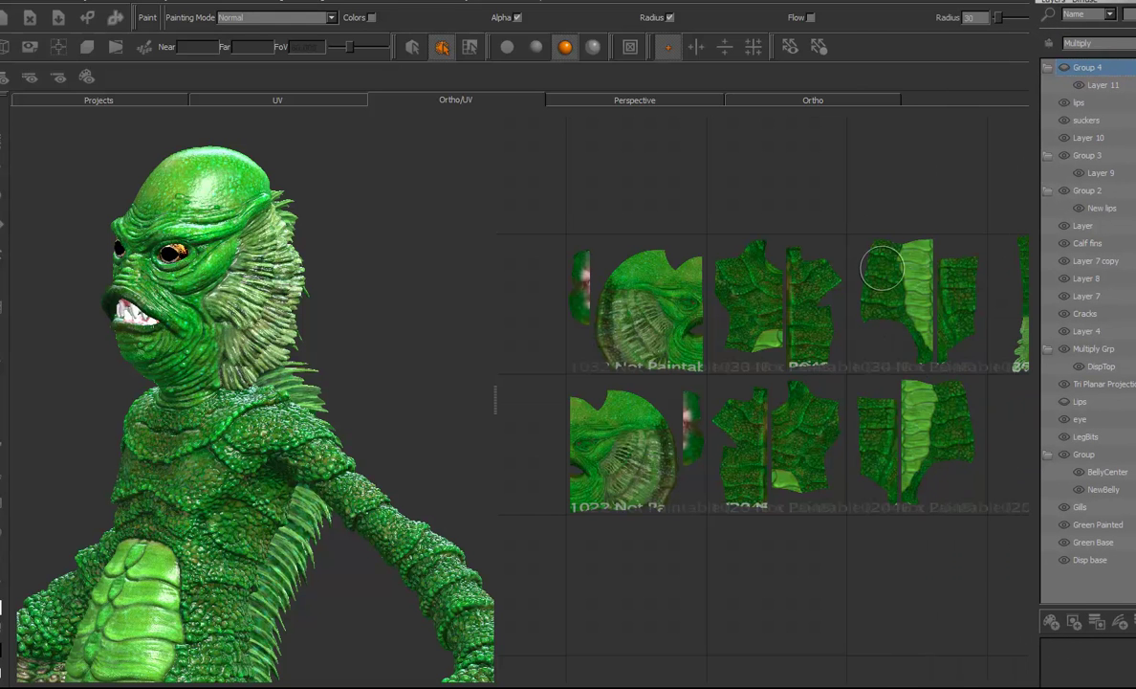
Examine the UDIM patch numbers on the creature's head and neighbouring body tiles in the UV view
scroll(867, 201, "up", 5)
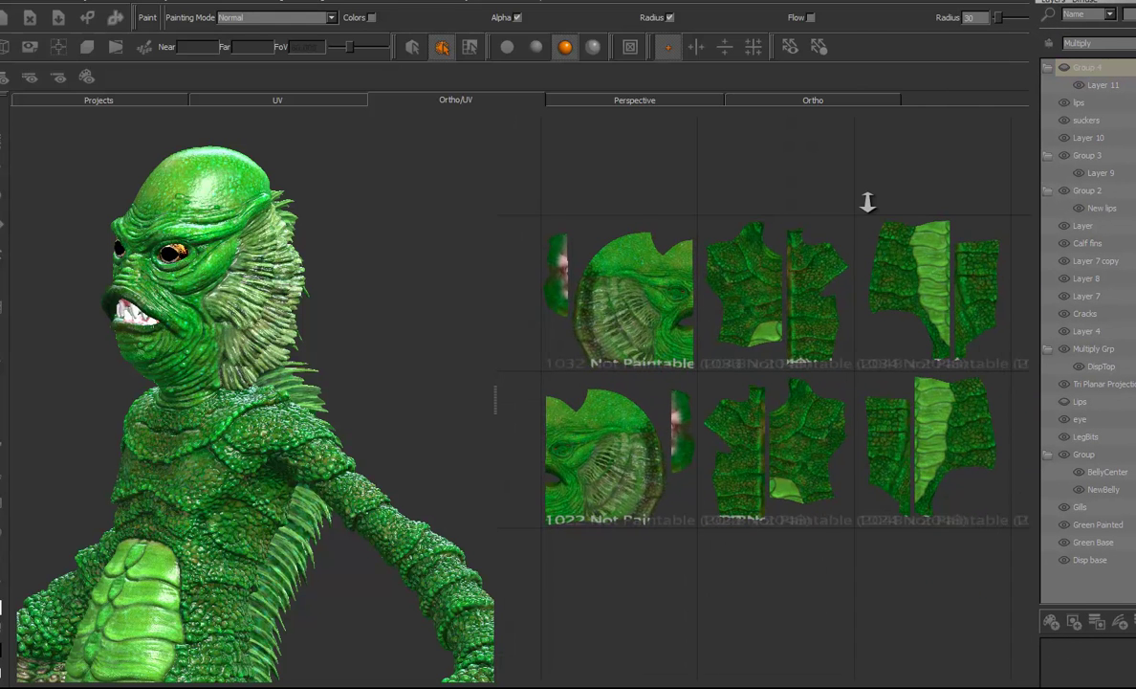
right_click(955, 332)
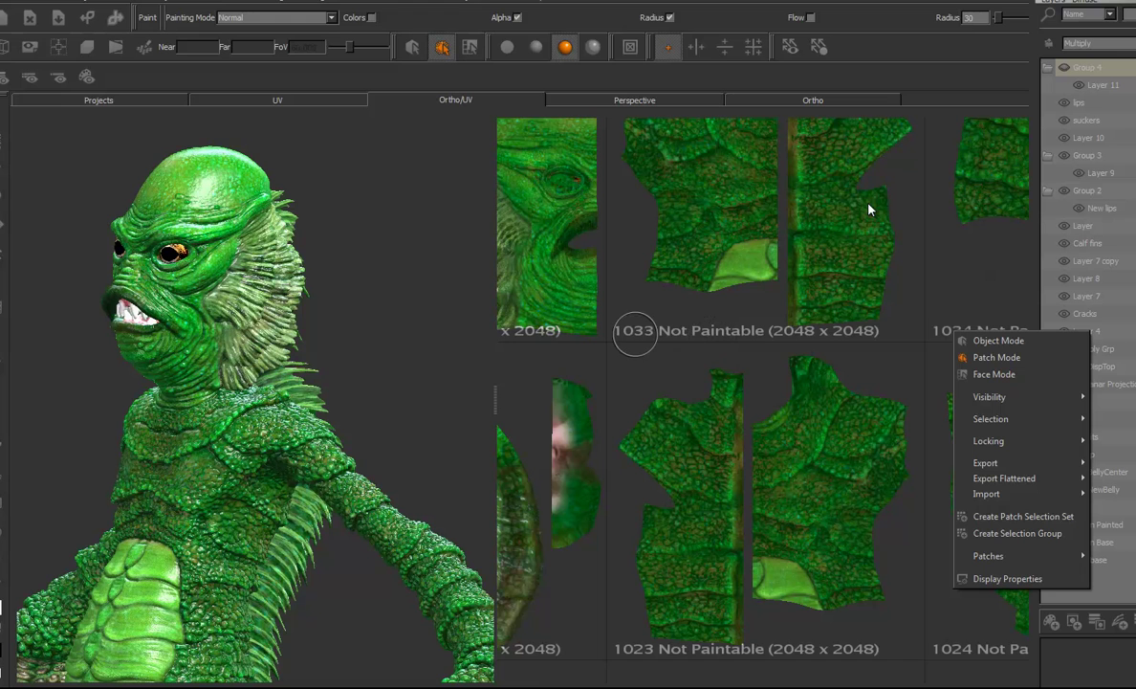
left_click(681, 455)
middle_click_drag(683, 458, 827, 298, "alt")
scroll(867, 202, "down", 5)
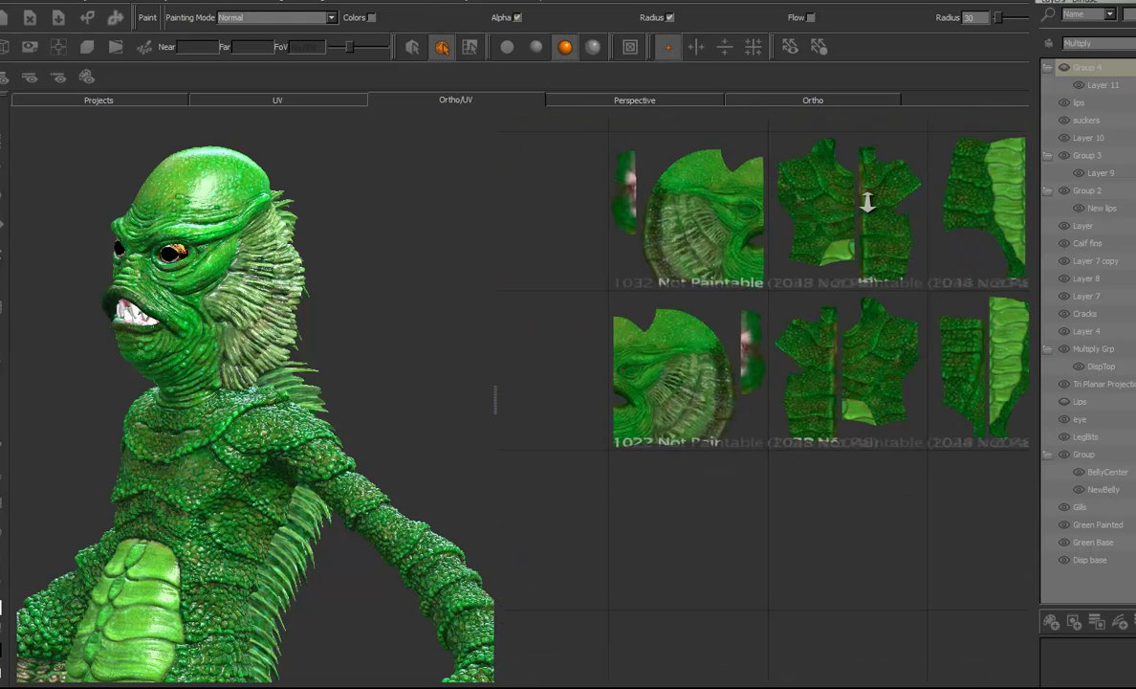
right_click(869, 206)
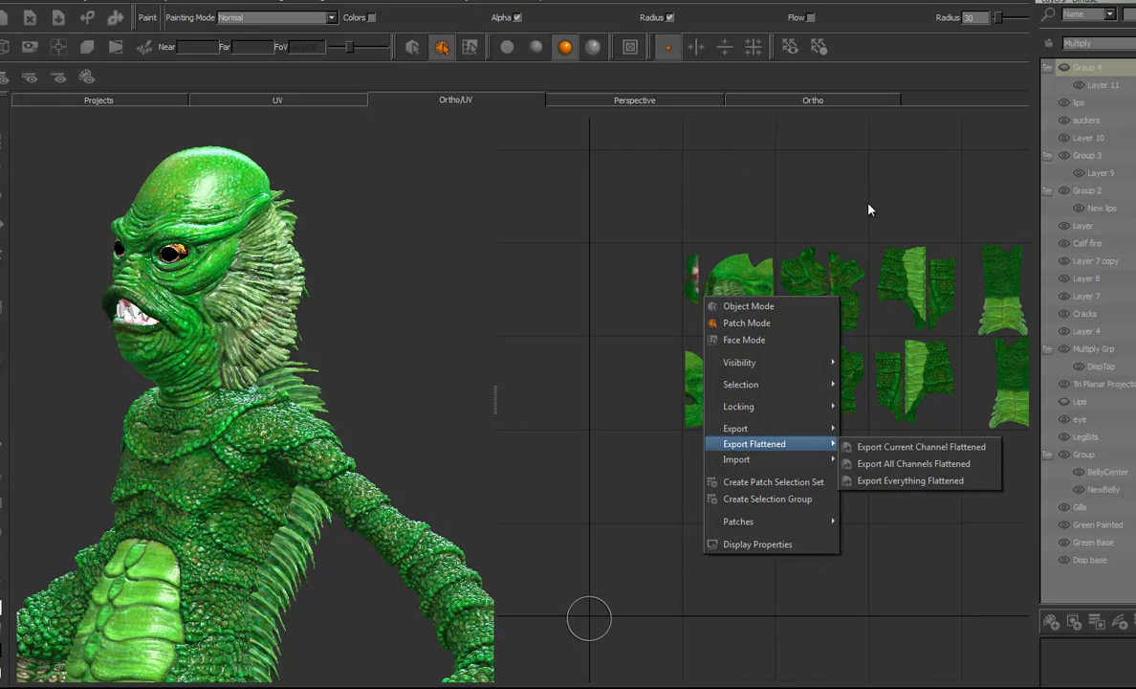
left_click(867, 203)
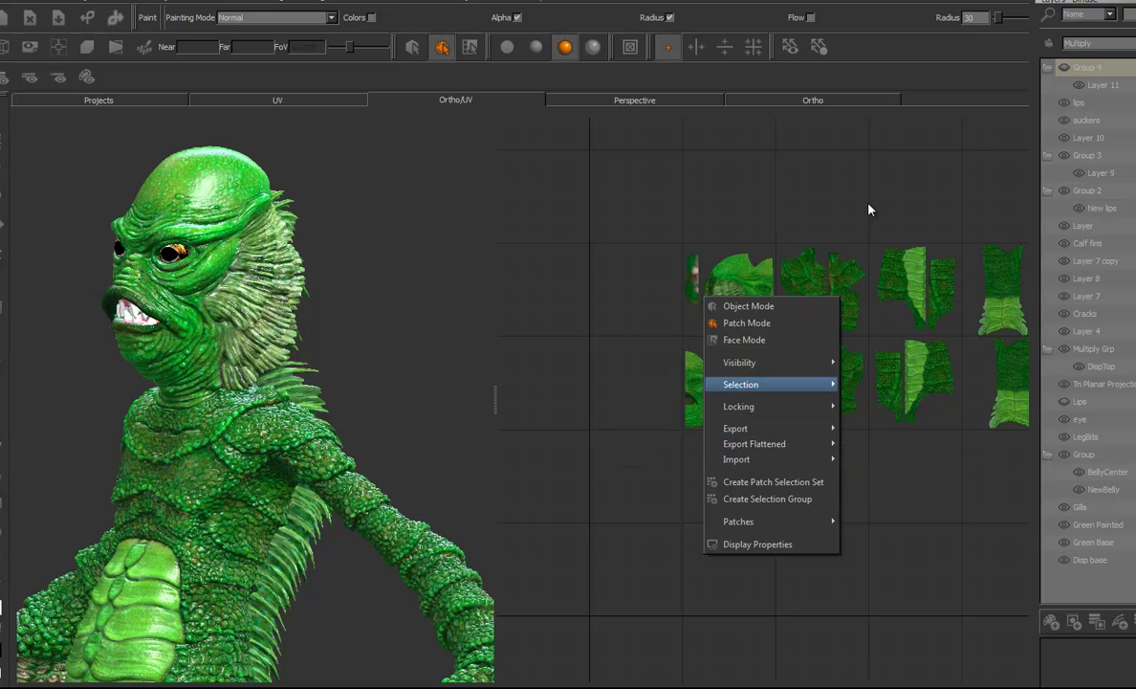
scroll(868, 203, "up", 5)
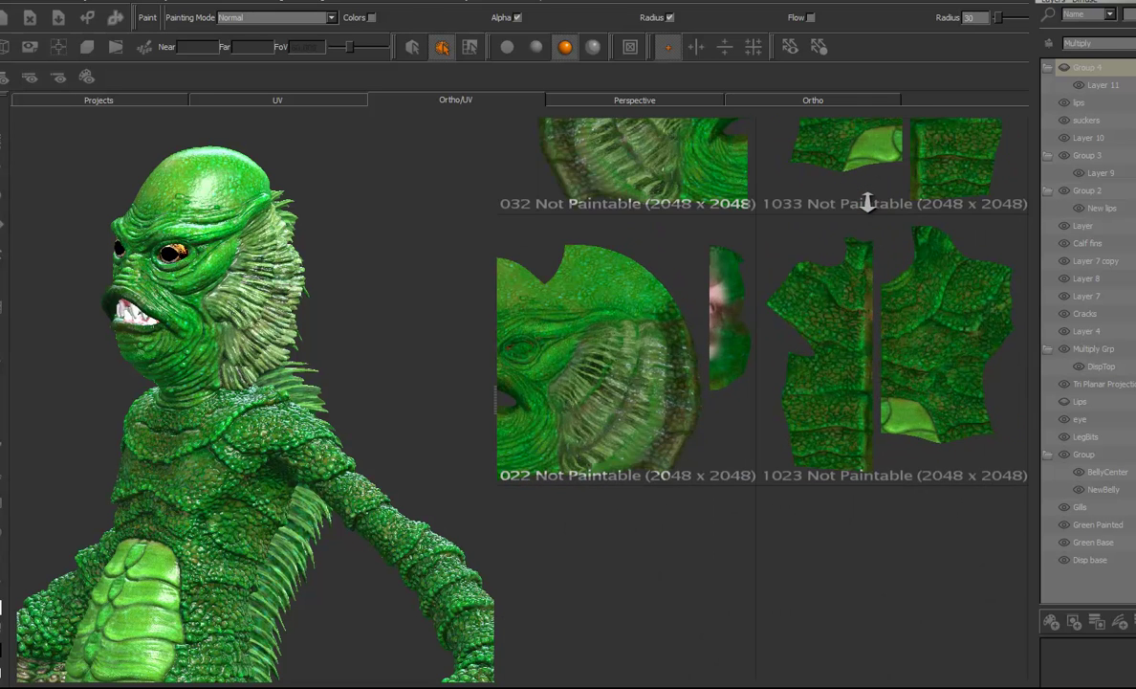
scroll(867, 203, "up", 1)
right_click(765, 432)
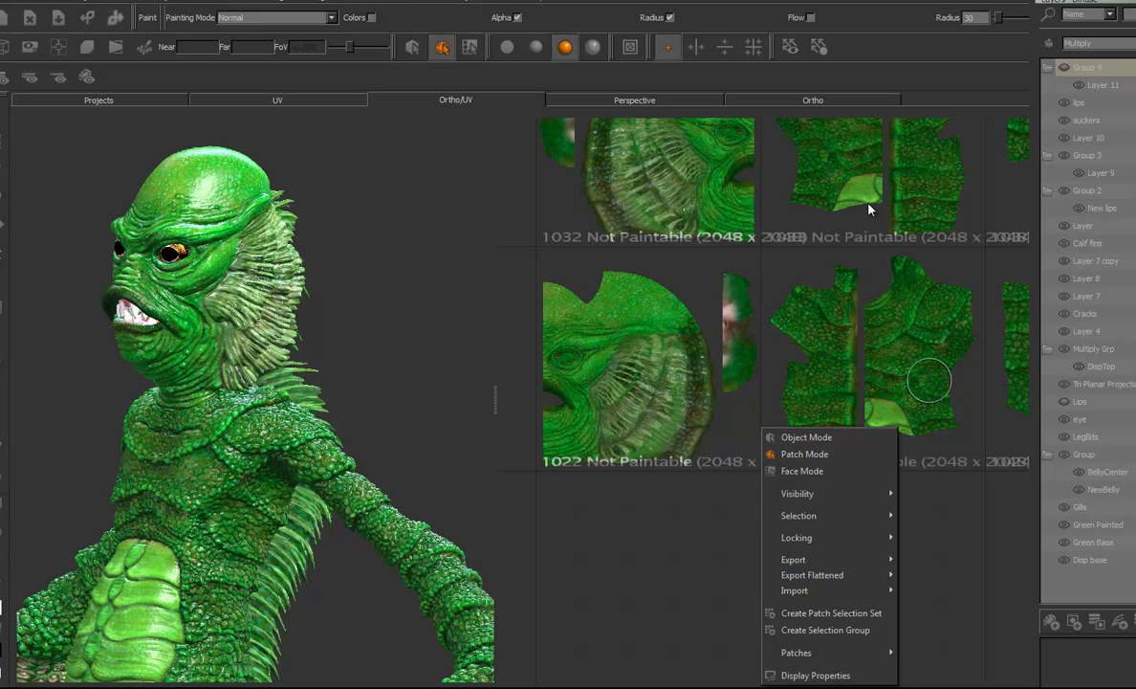
Switch to the Demo folder in Windows Explorer and view BlackCrackpolySurface1-TM_u1_v2 in Fcheck to match it with its Mari patch
key("alt+Tab")
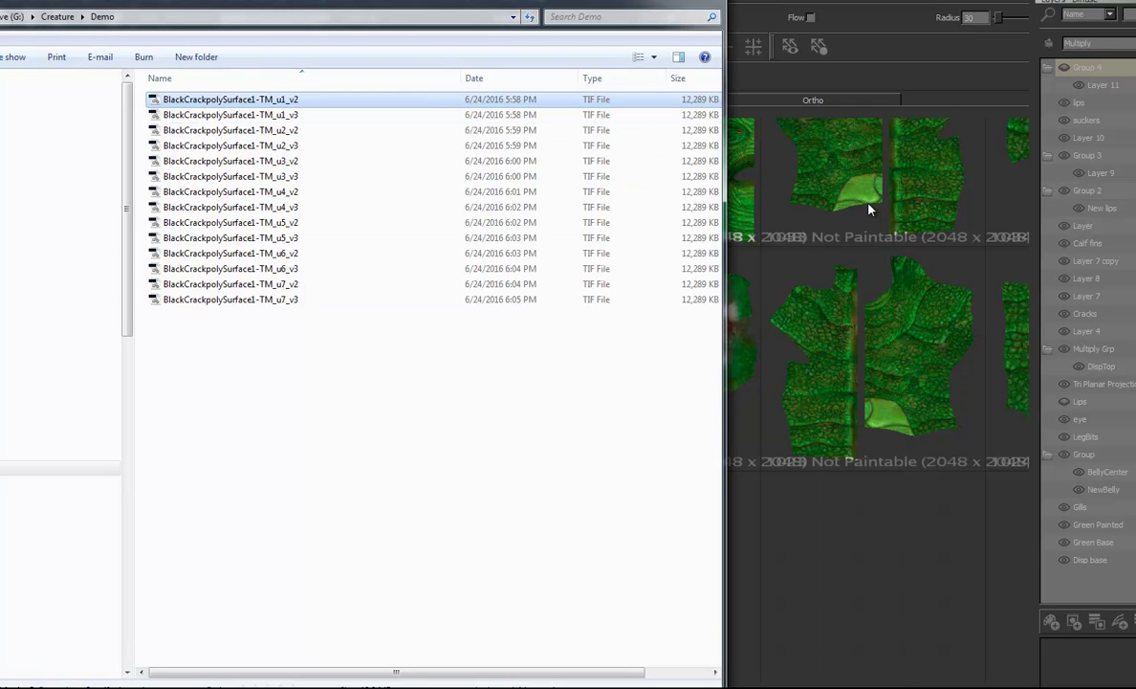
key("F2")
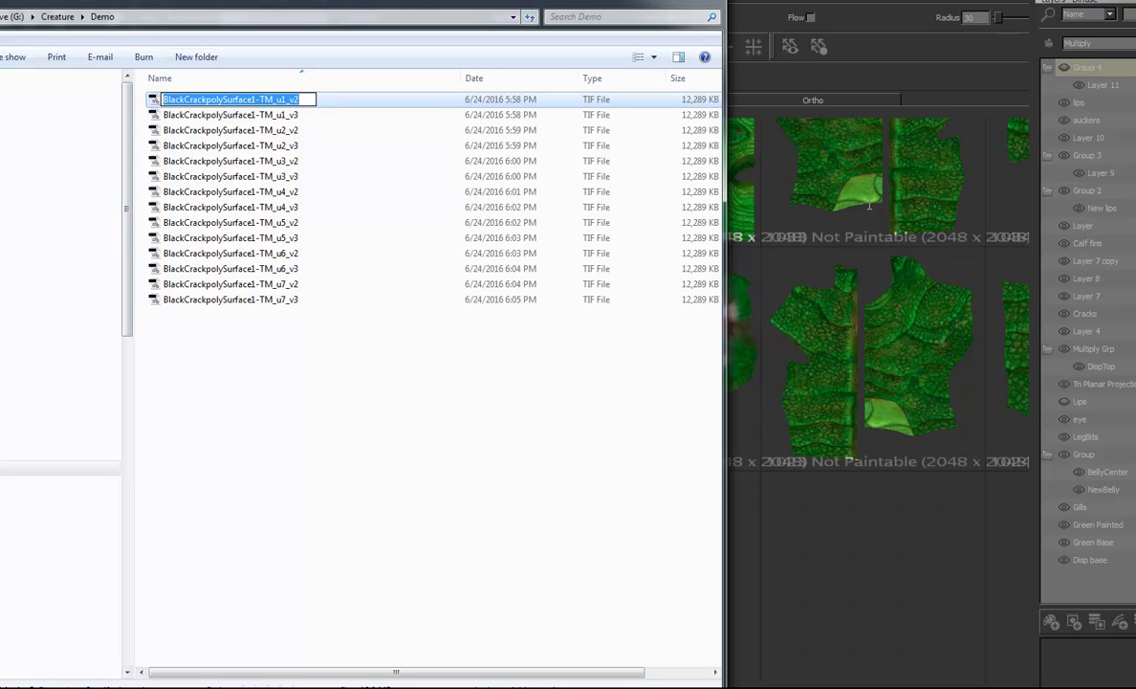
key("Return")
right_click(291, 100)
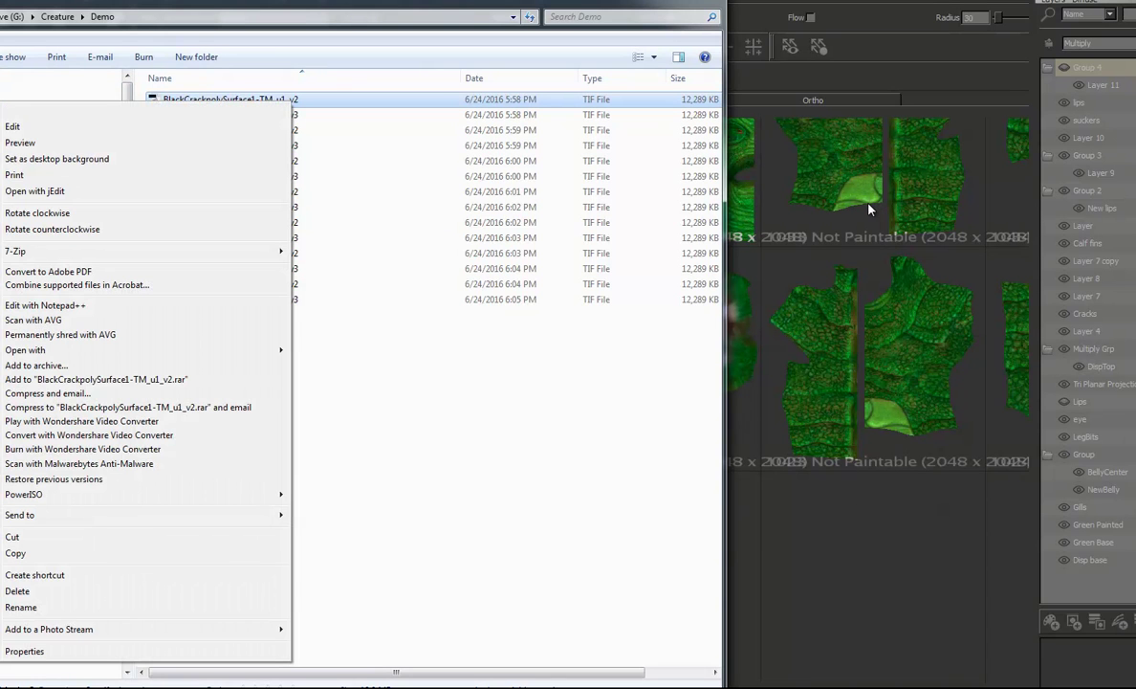
mouse_move(76, 350)
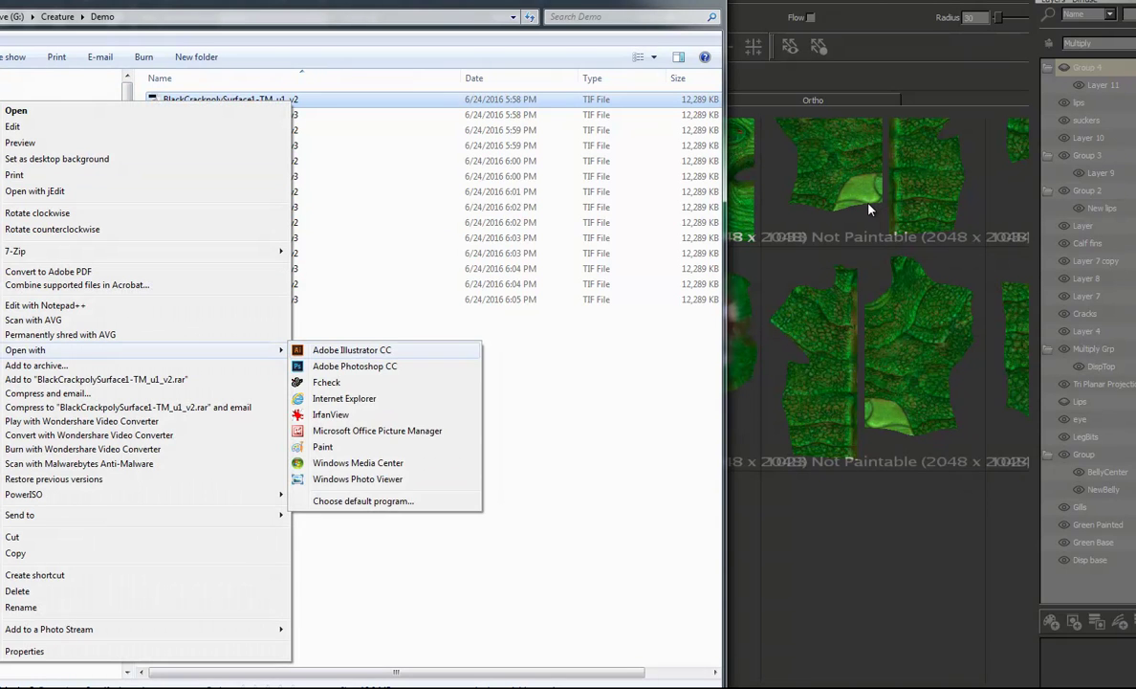
left_click(380, 385)
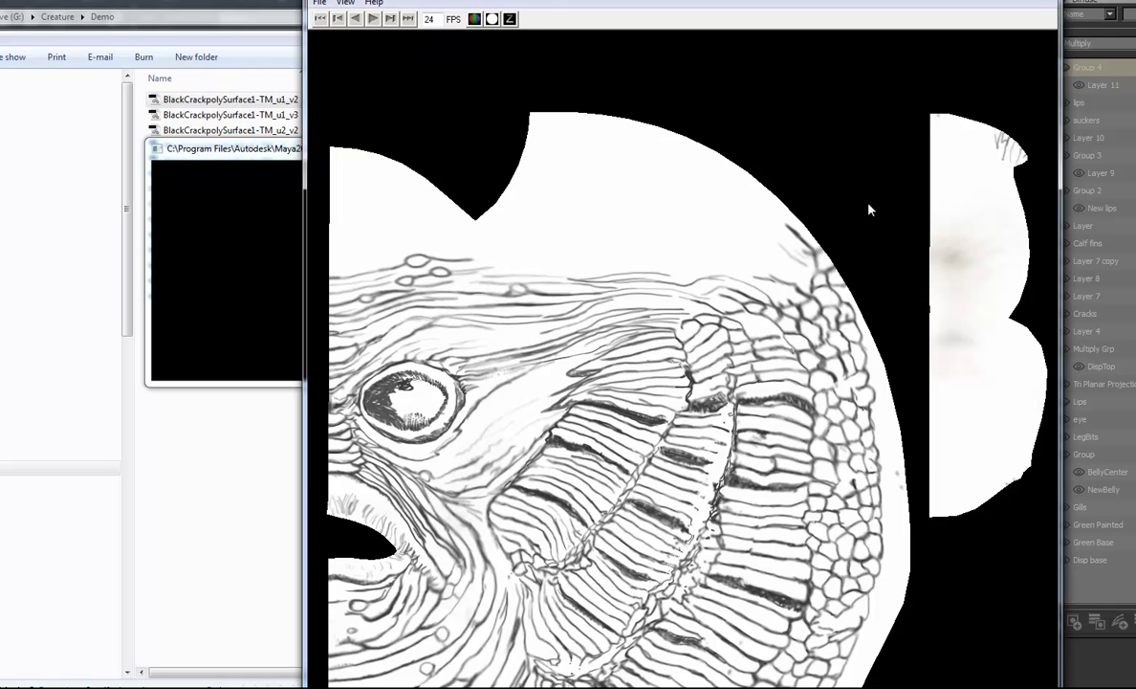
key("Escape")
Rename BlackCrackpolySurface1-TM_u1_v2 as BlackCrack.1022
key("F2")
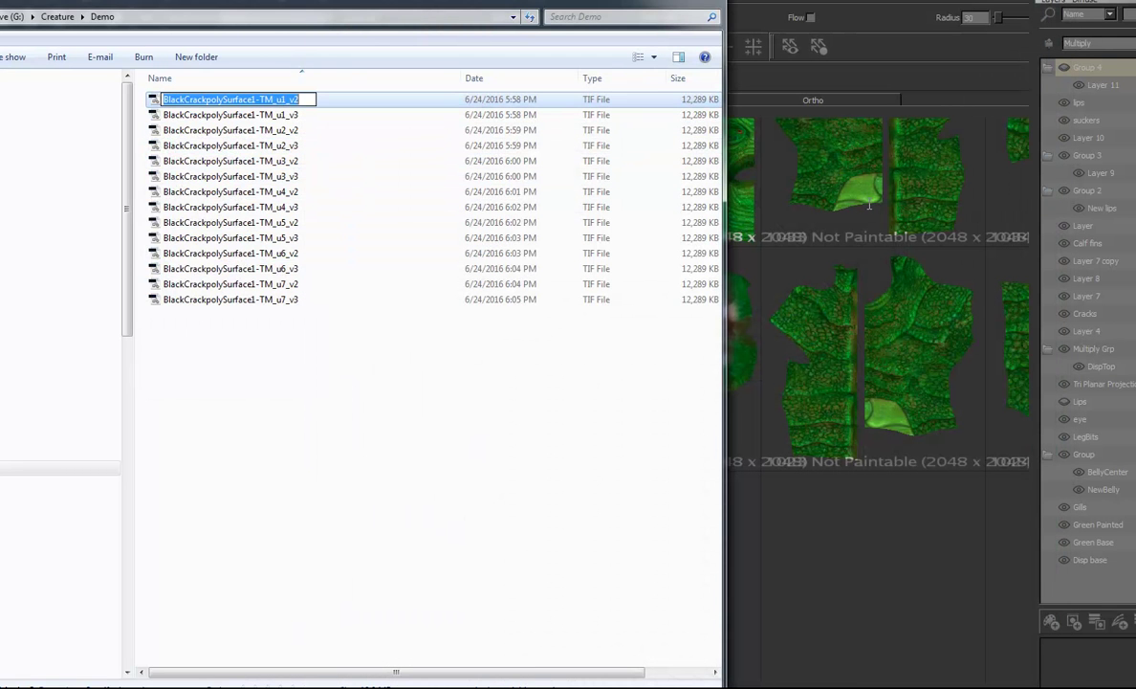
left_click_drag(205, 100, 325, 99)
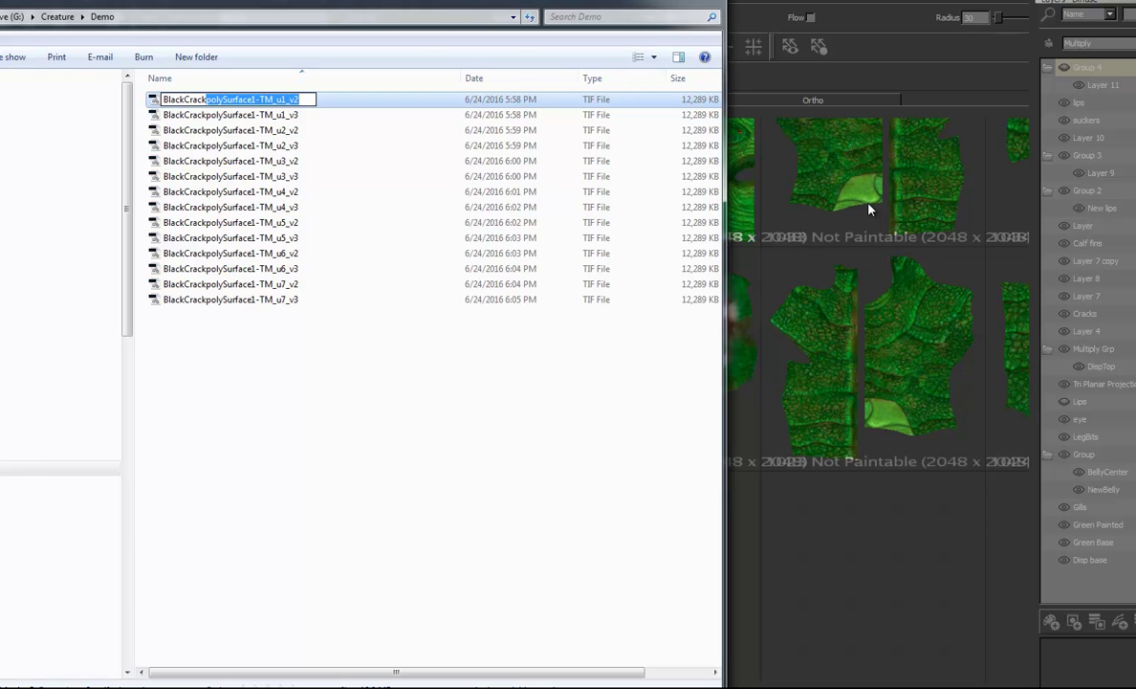
type(".1022")
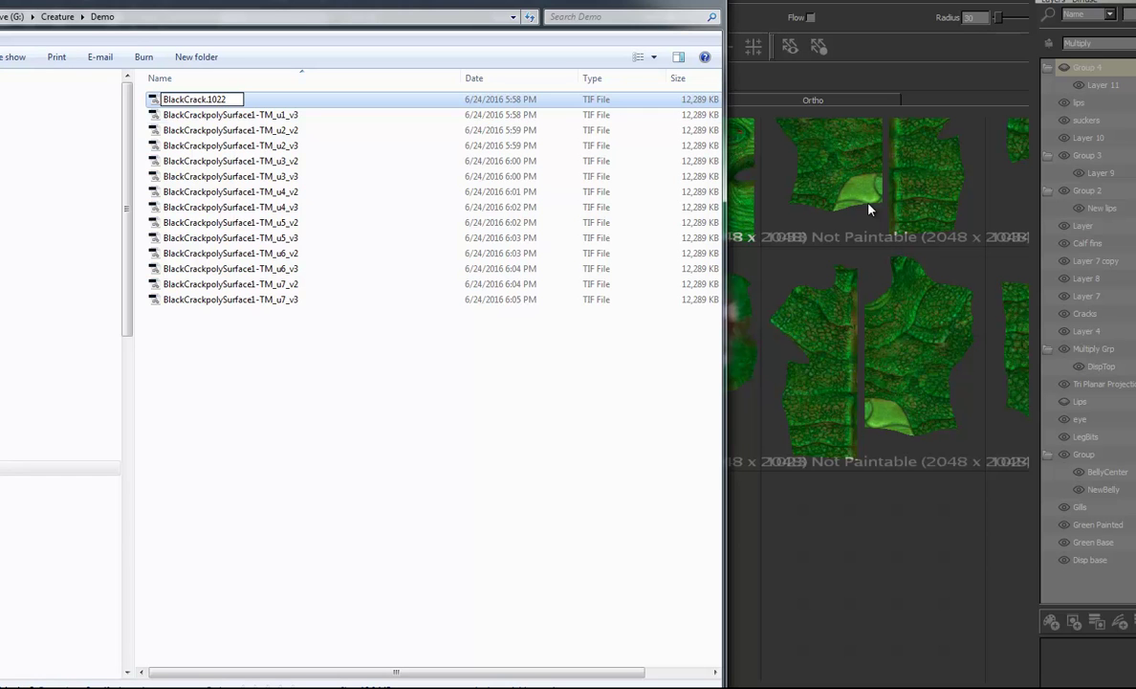
key("Return")
View BlackCrackpolySurface1-TM_u1_v3 in Fcheck to identify its UV tile, and close the viewer
key("Down")
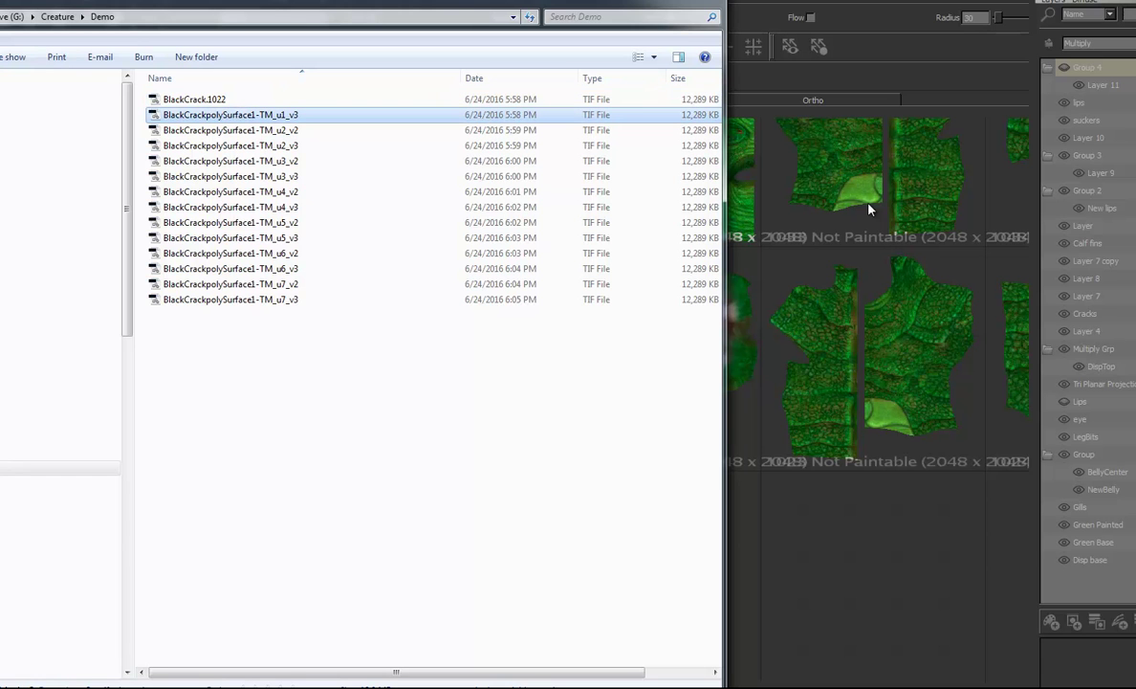
key("shift+F10")
key("h")
key("Down")
key("Down")
key("Down")
key("Return")
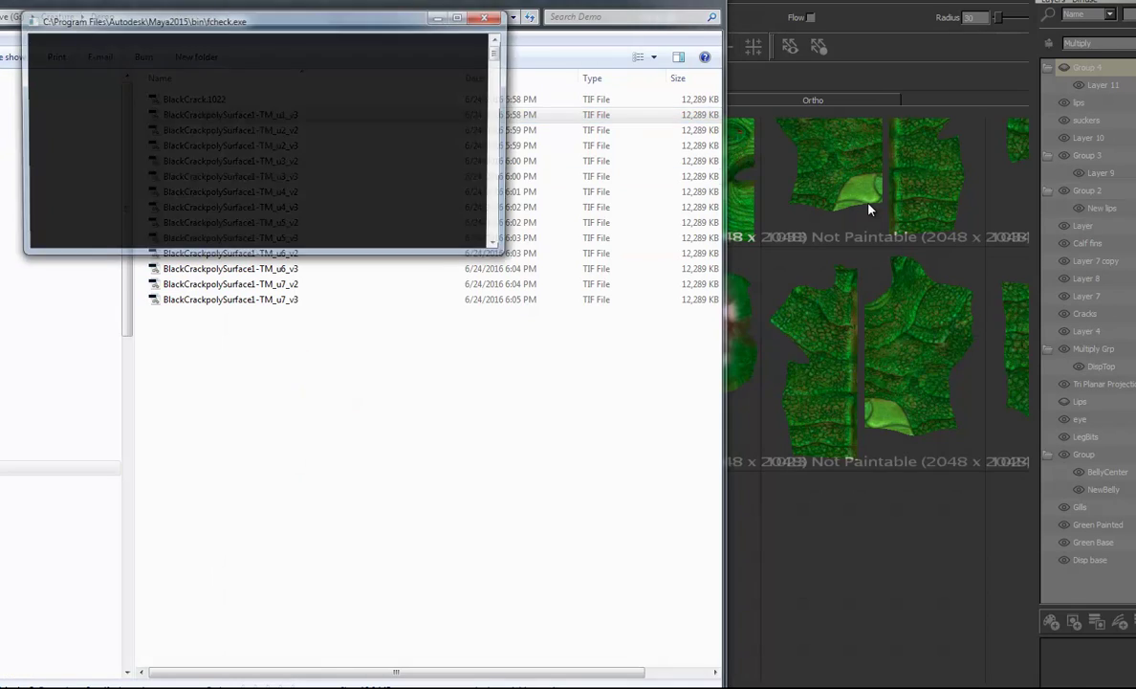
key("Escape")
Move the Explorer window aside and rename BlackCrackpolySurface1-TM_u1_v3 as BlackCrack.1032
left_click_drag(383, 3, 191, 8)
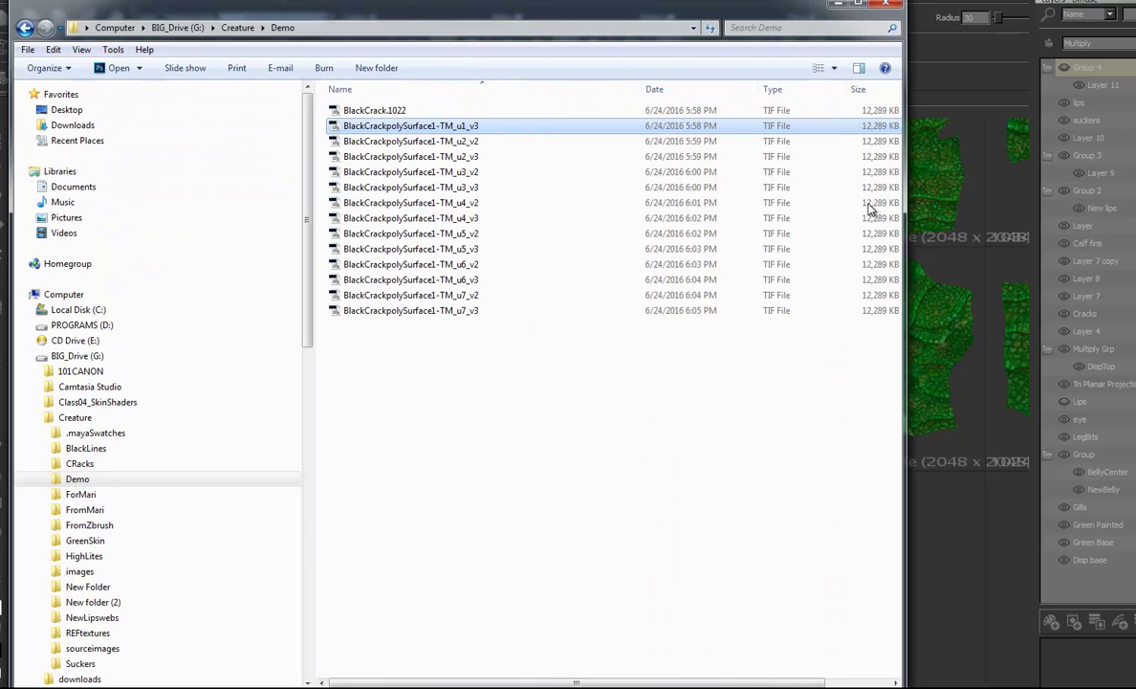
left_click_drag(383, 5, 246, 2)
left_click(275, 138)
key("Up")
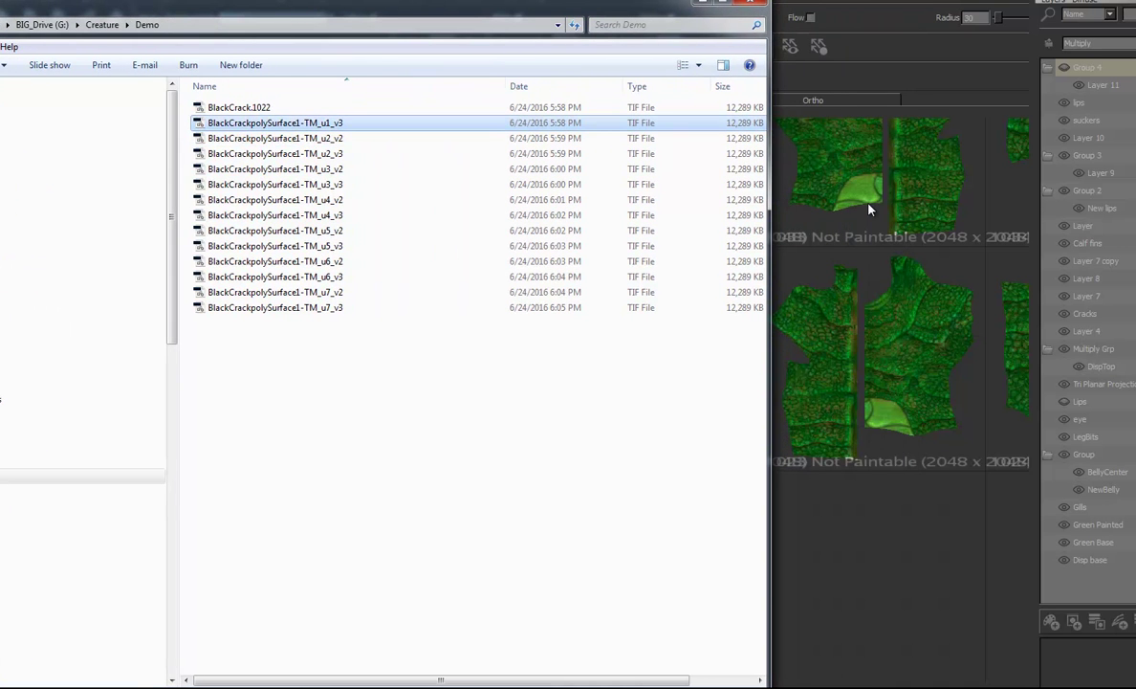
key("F2")
key("Home")
key("Right")
key("Right")
key("Right")
key("Right")
key("Right")
key("Right")
key("Right")
key("Right")
key("Right")
key("Right")
key("shift+End")
type(".")
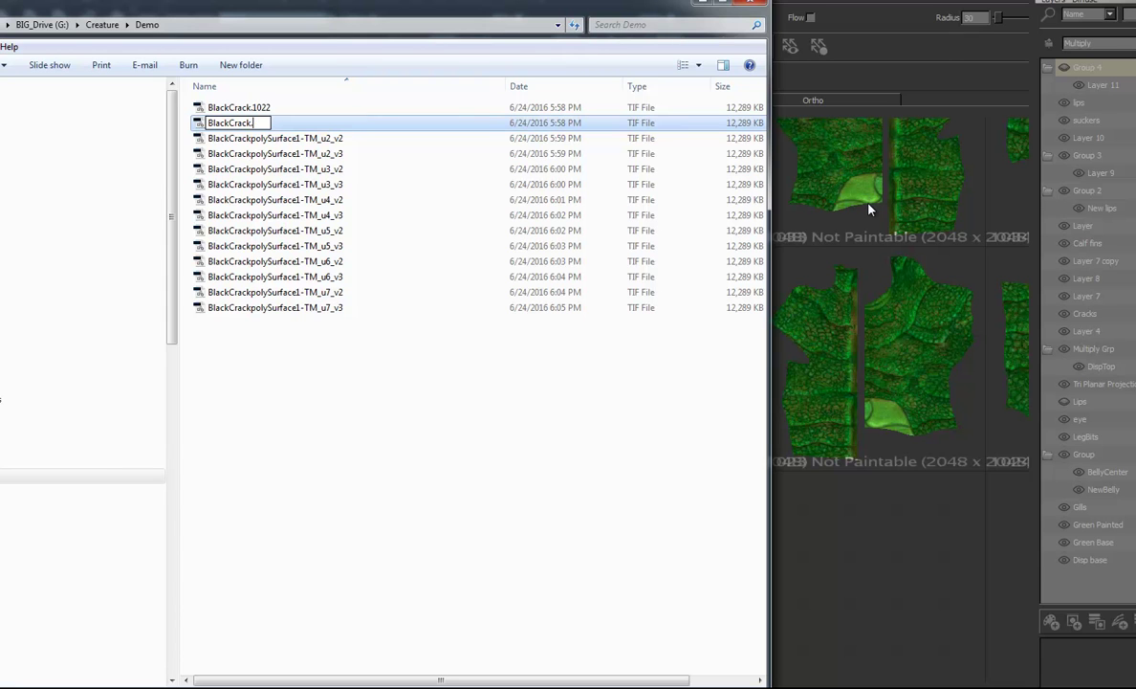
type("1033")
key("BackSpace")
type("2")
key("Return")
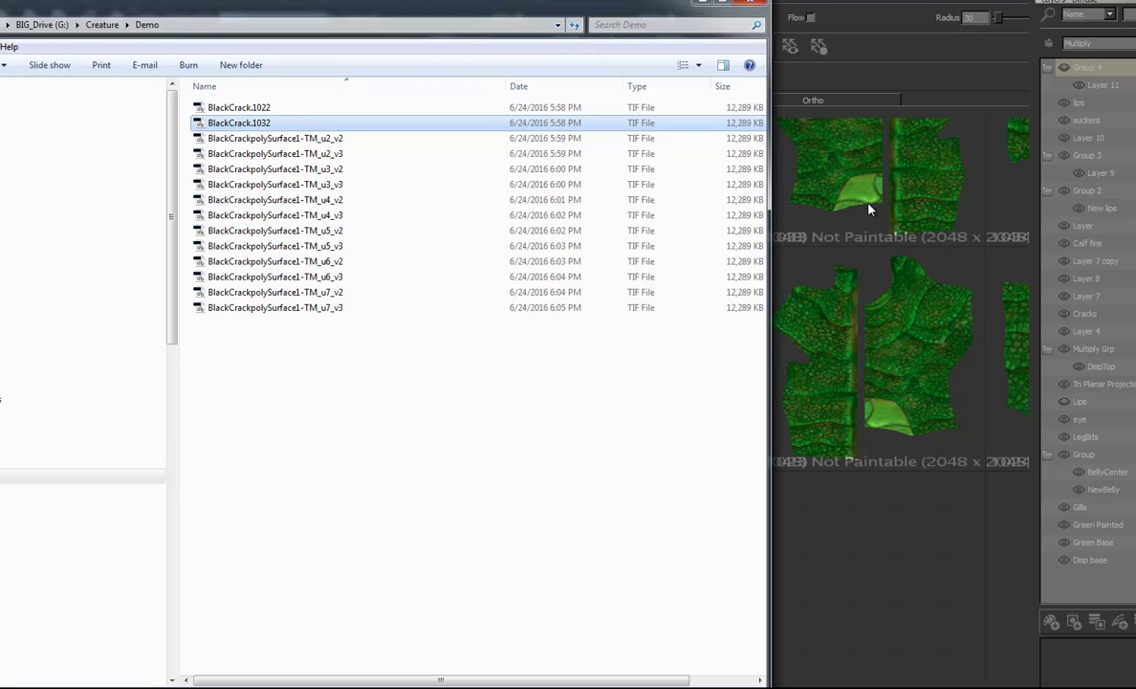
Rename the remaining u2 to u7 maps as BlackCrack.1023 to 1028 and BlackCrack.1033 to 1038, matching their UV tiles
key("Down")
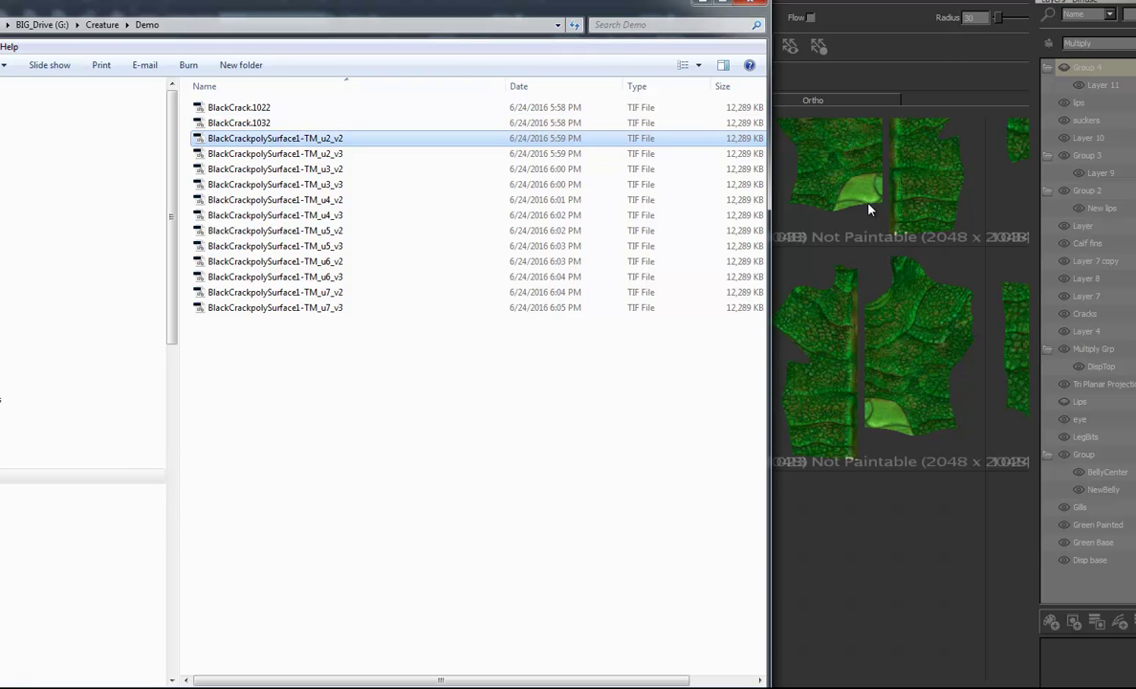
key("Down")
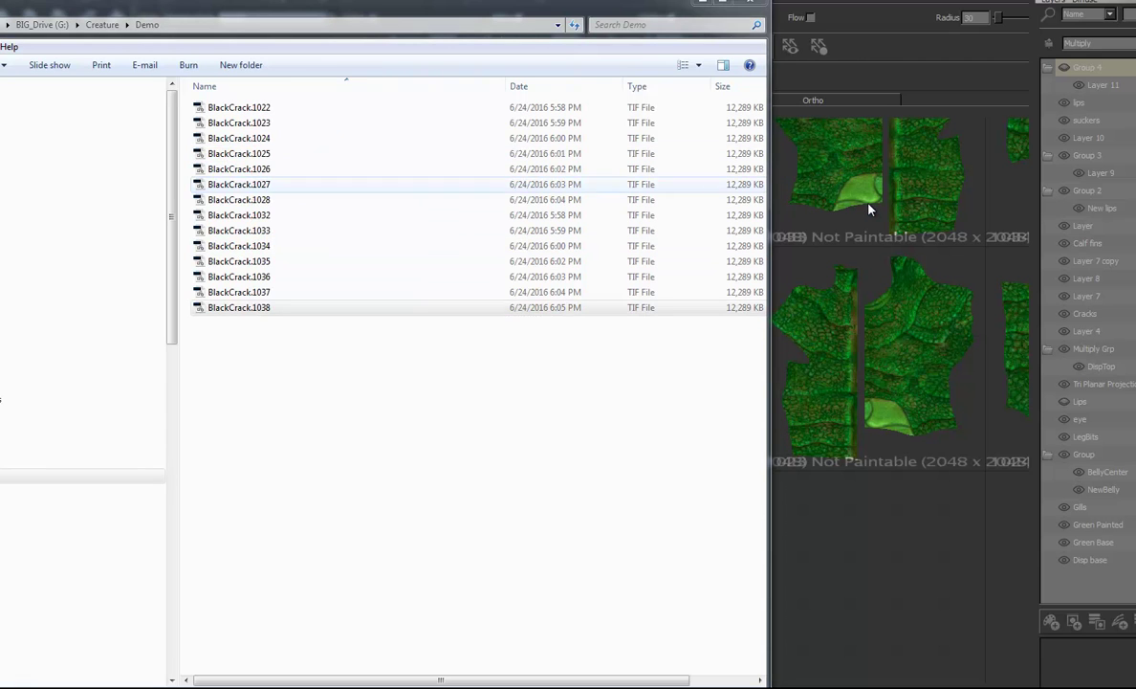
left_click(239, 107)
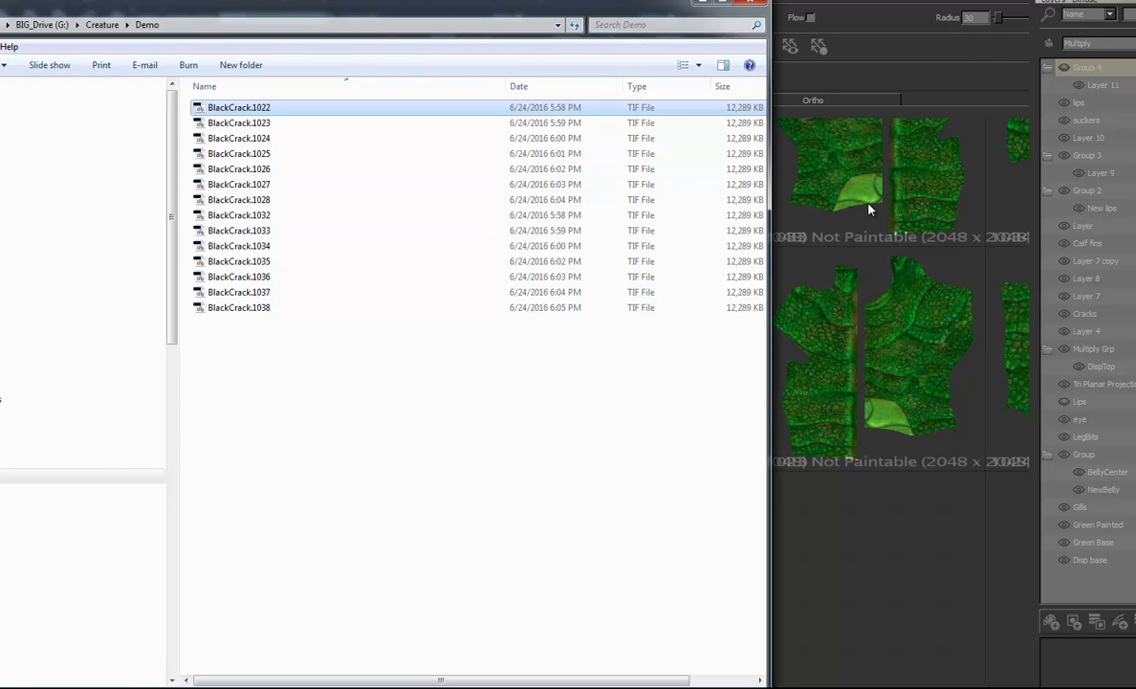
Switch to Mari and import all patches of the BlackCrack UDIM sequence from G:/Creature/Demo into a new layer of the Diffuse channel
left_click(703, 2)
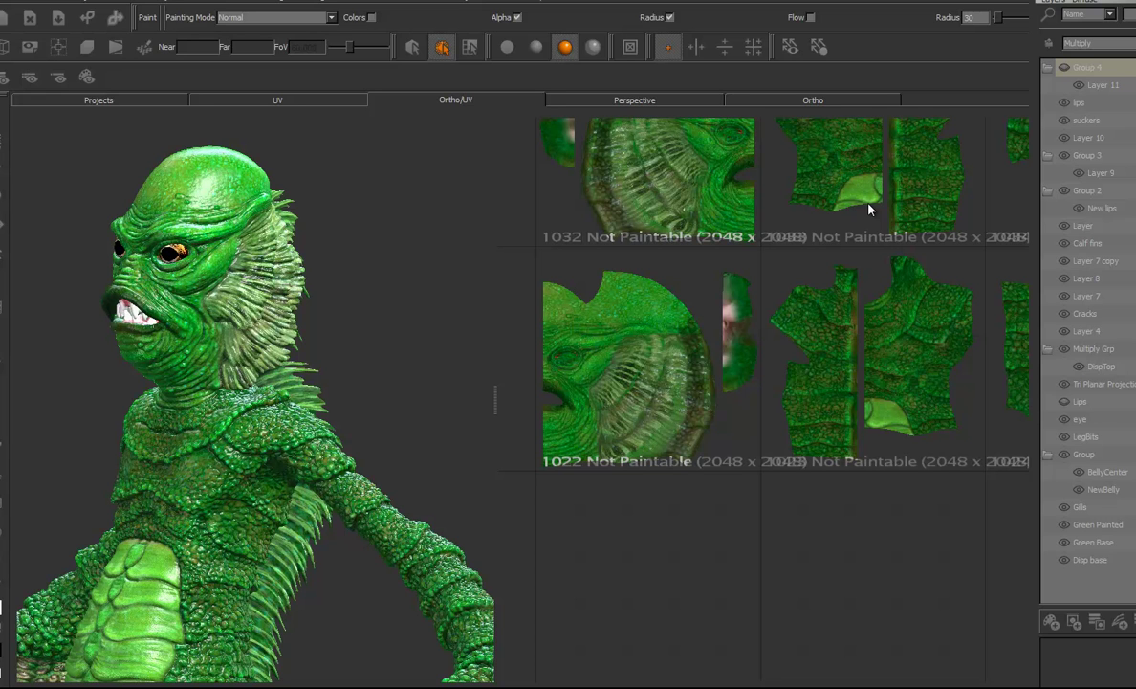
right_click(1092, 68)
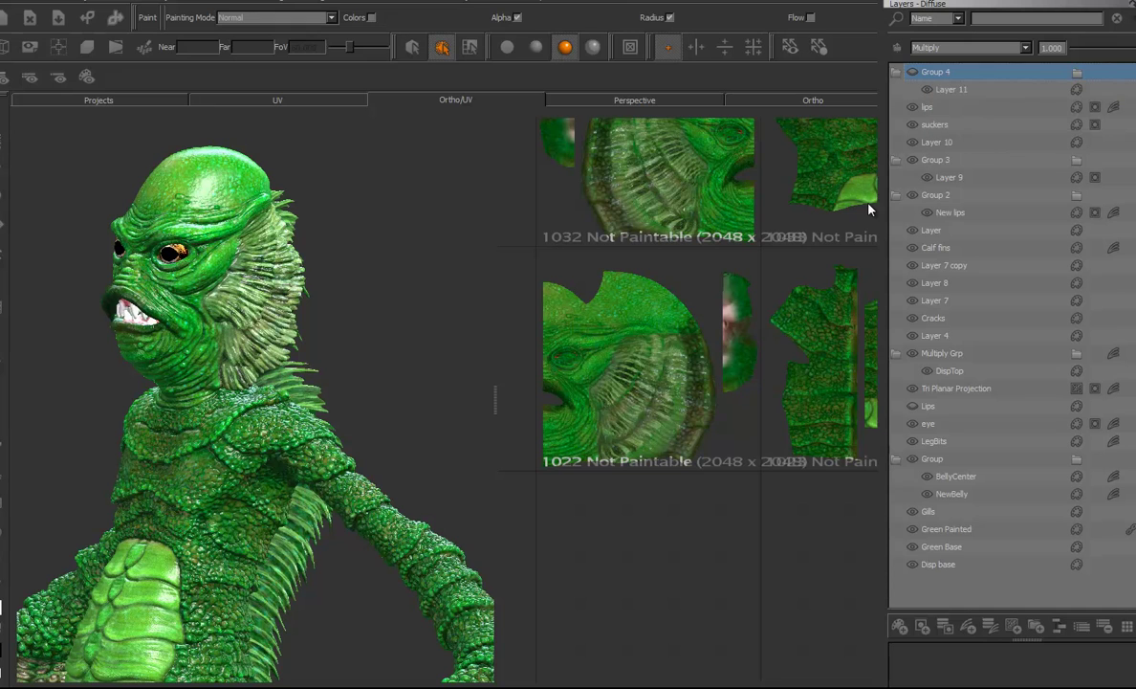
right_click(945, 73)
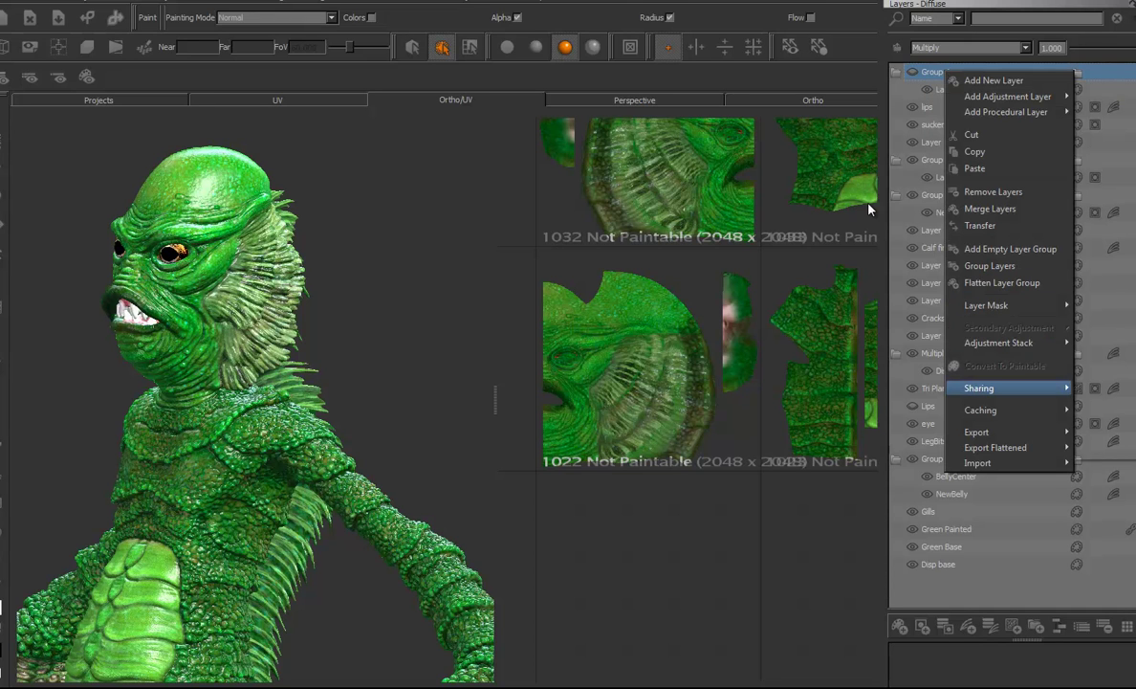
mouse_move(995, 389)
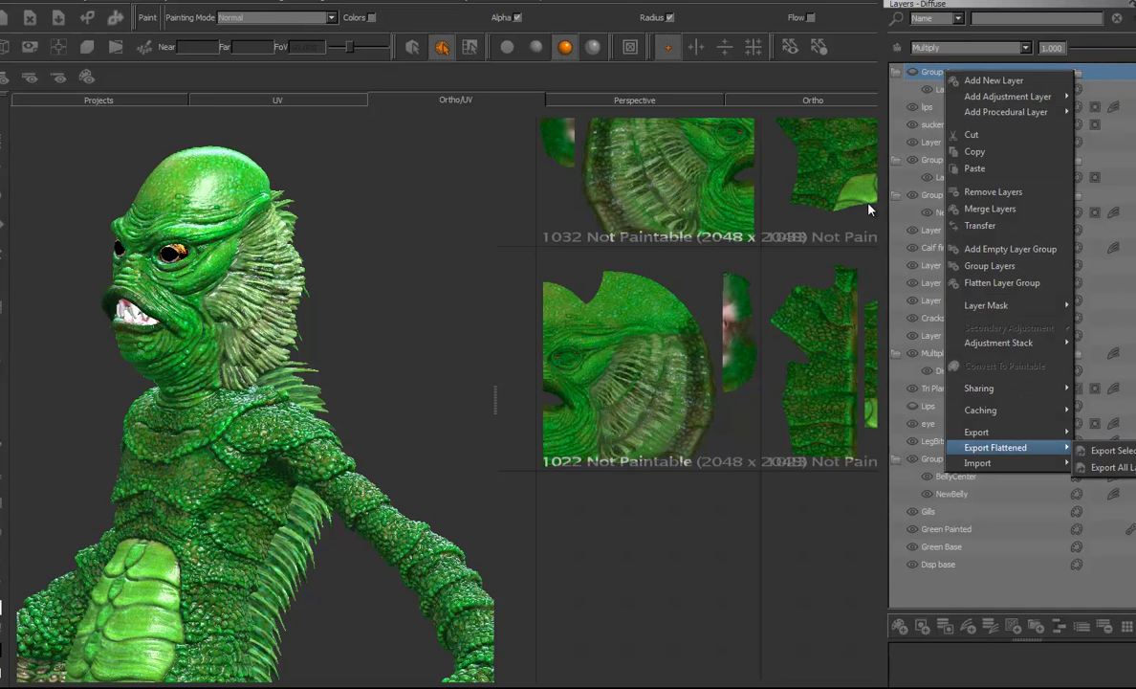
mouse_move(978, 463)
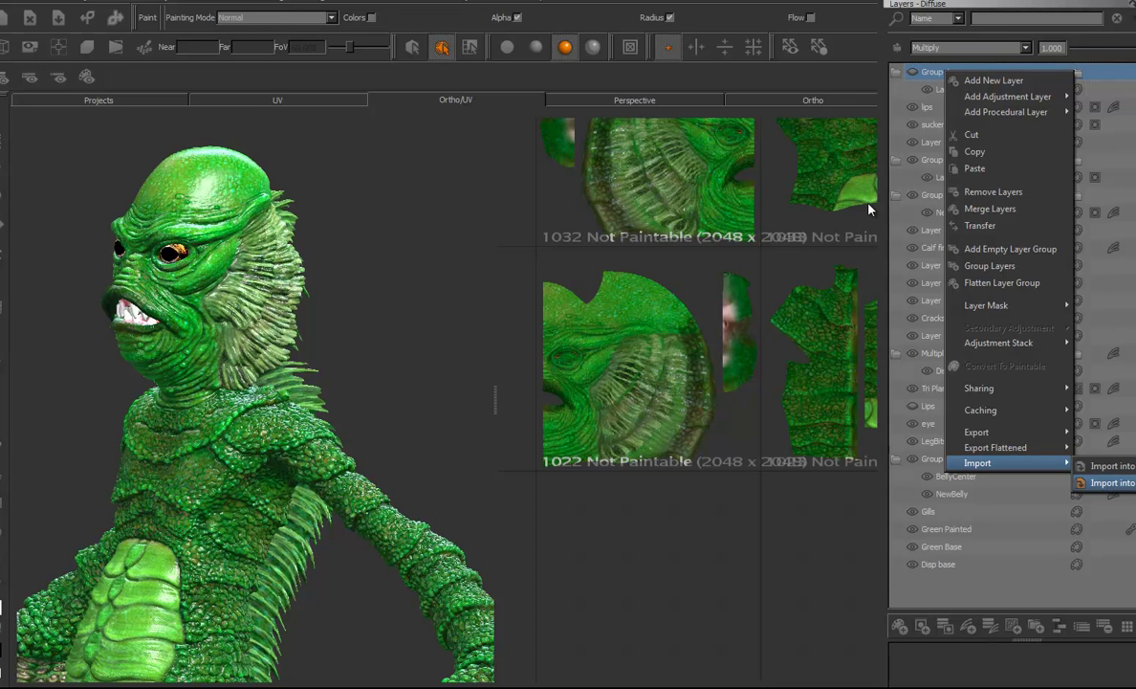
left_click(1112, 482)
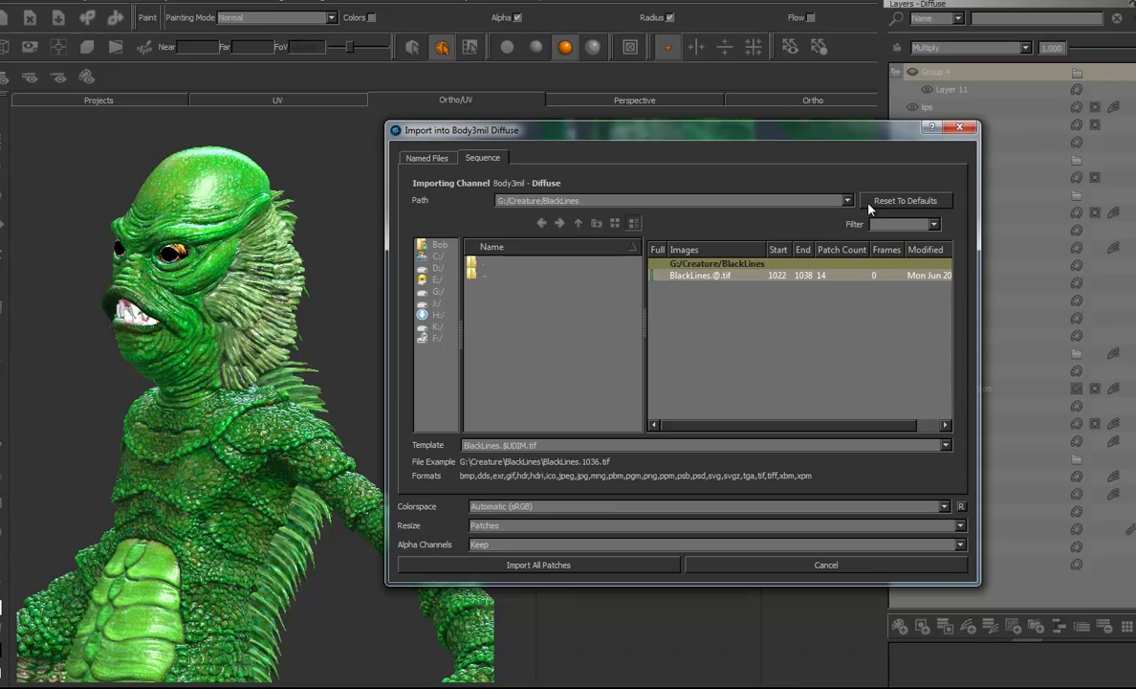
key("BackSpace")
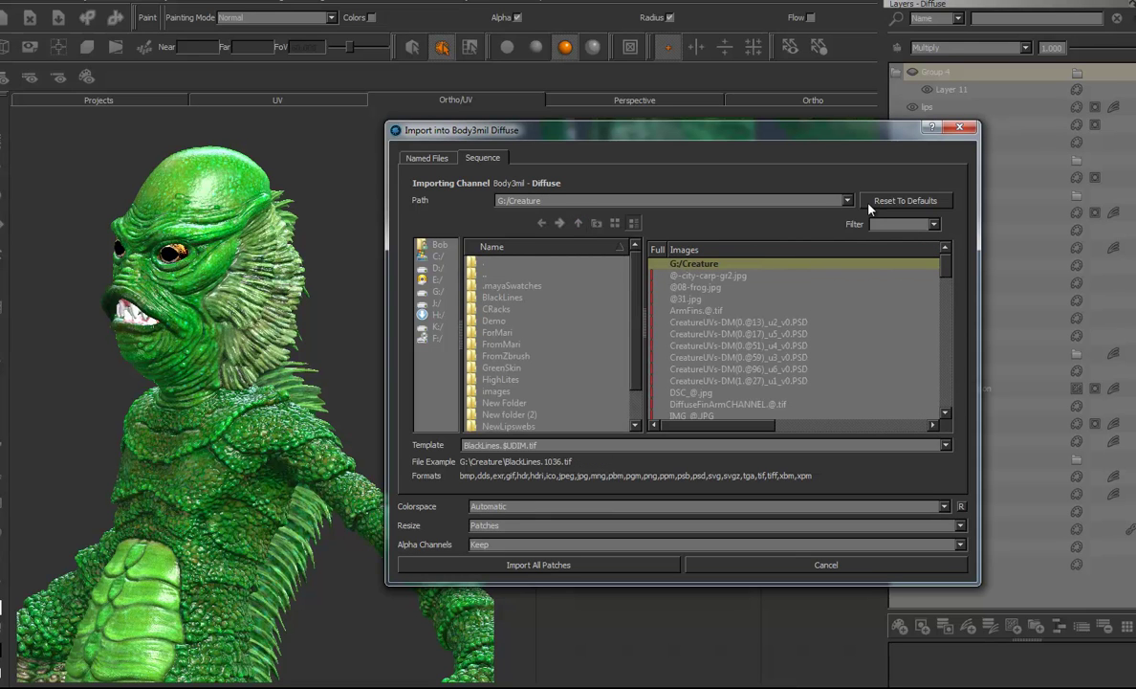
double_click(493, 321)
left_click(701, 274)
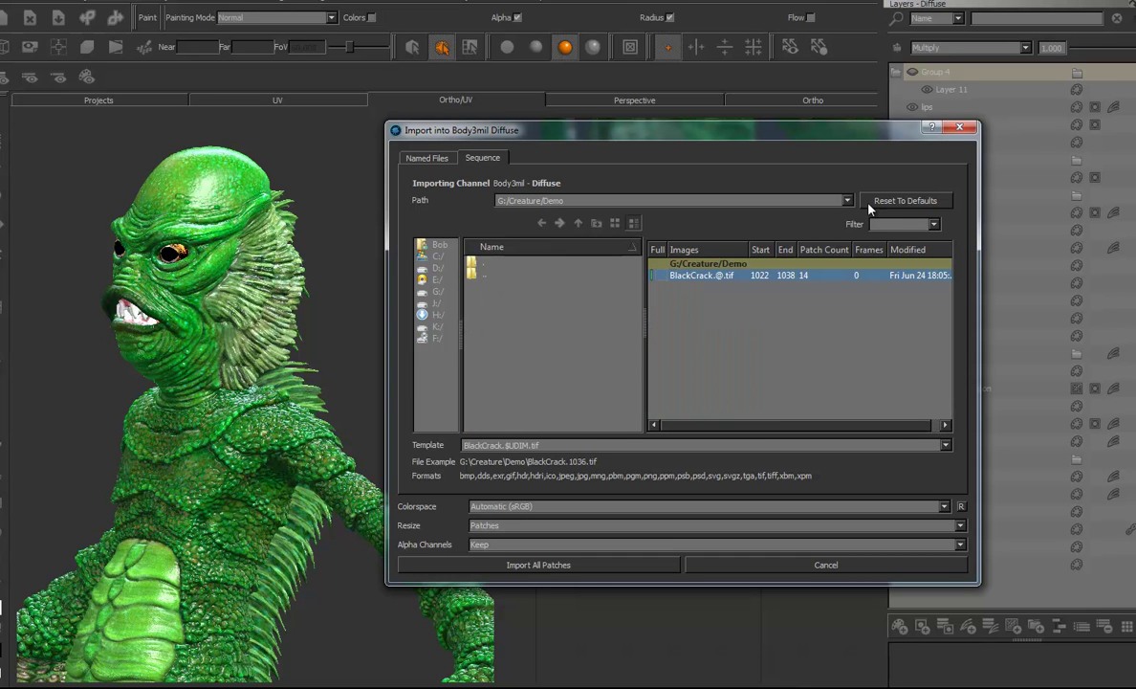
key("Return")
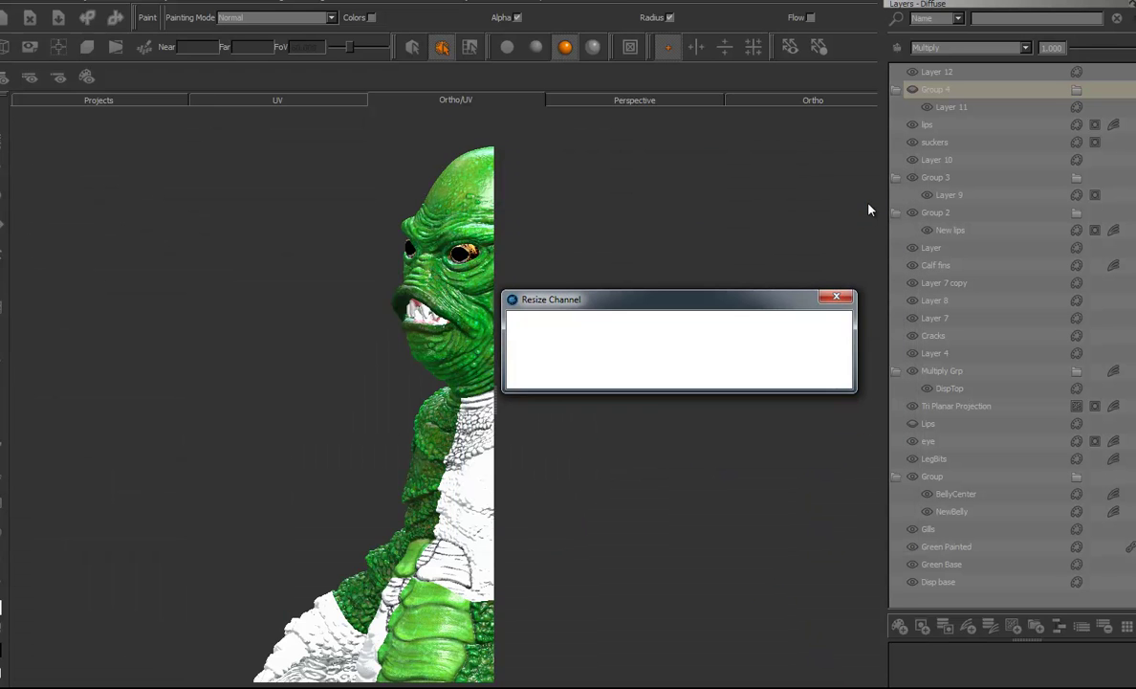
key("Return")
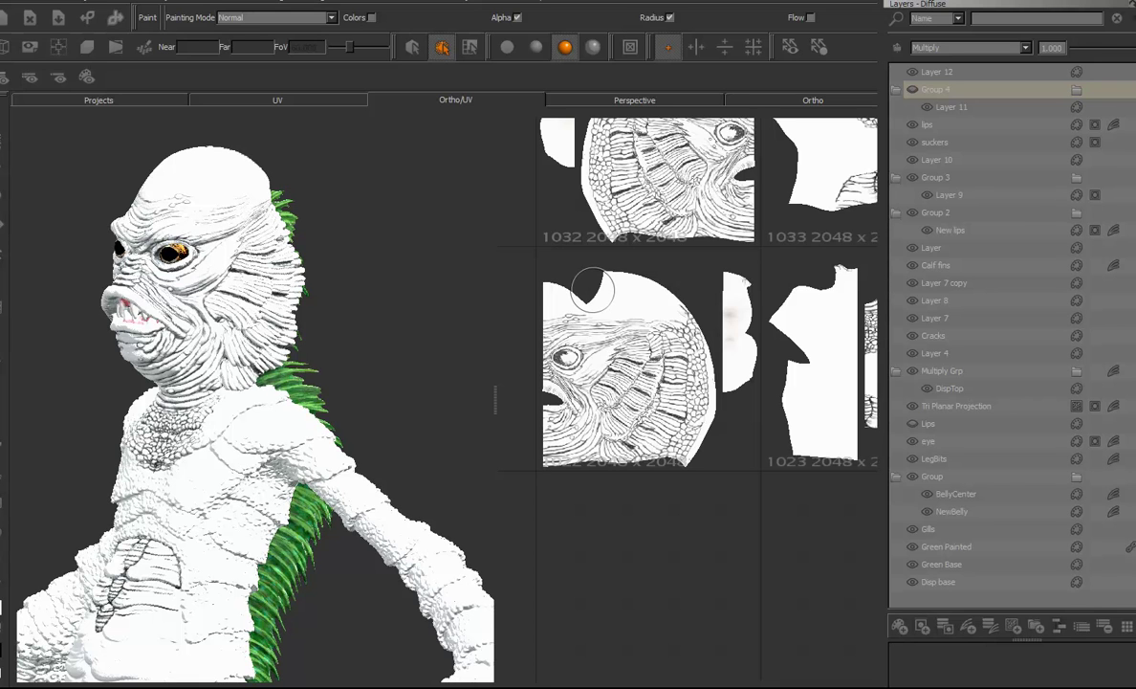
Add an empty layer group above the imported black crack layer and move that layer into it
key("ctrl+z")
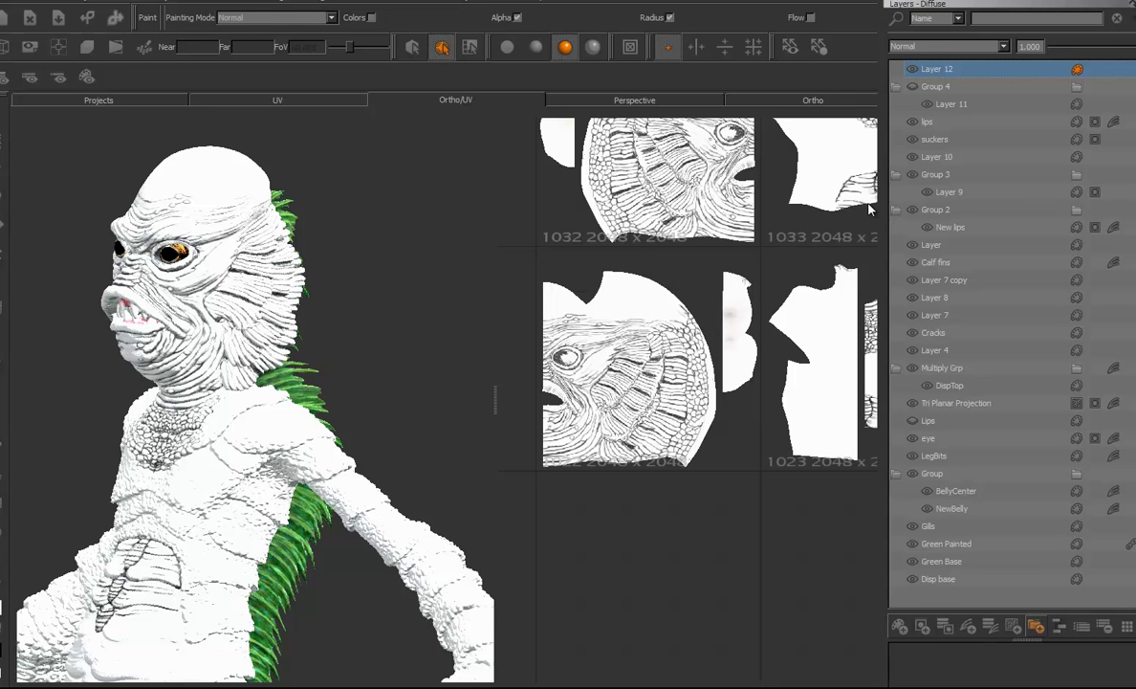
key("ctrl+y")
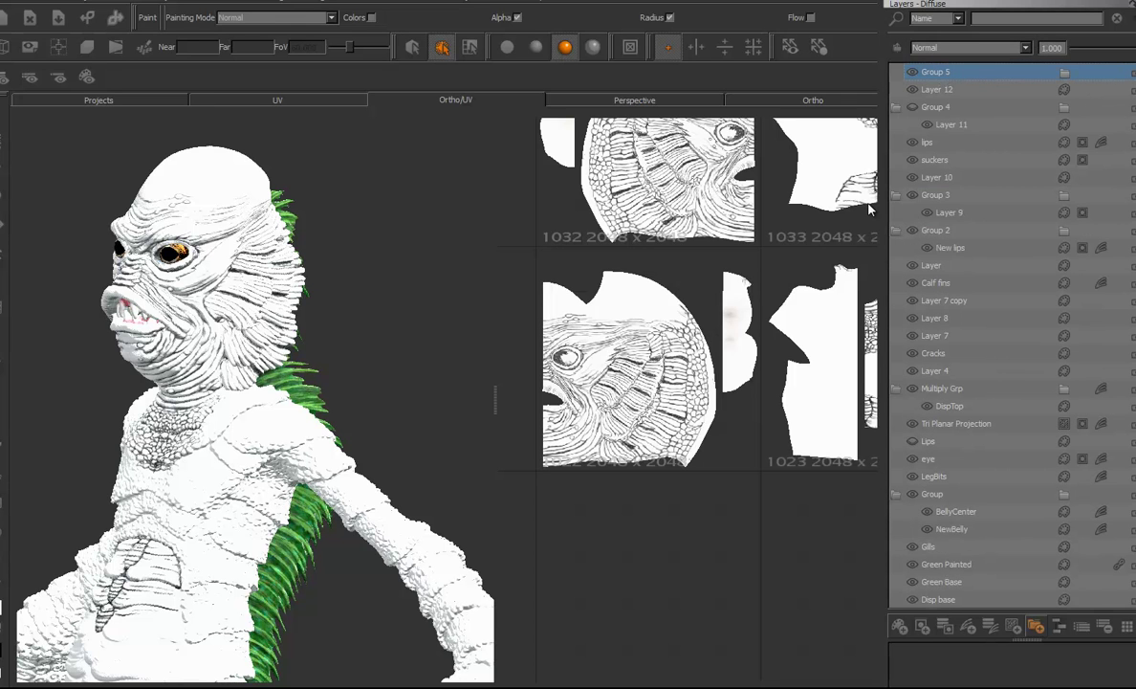
key("ctrl+z")
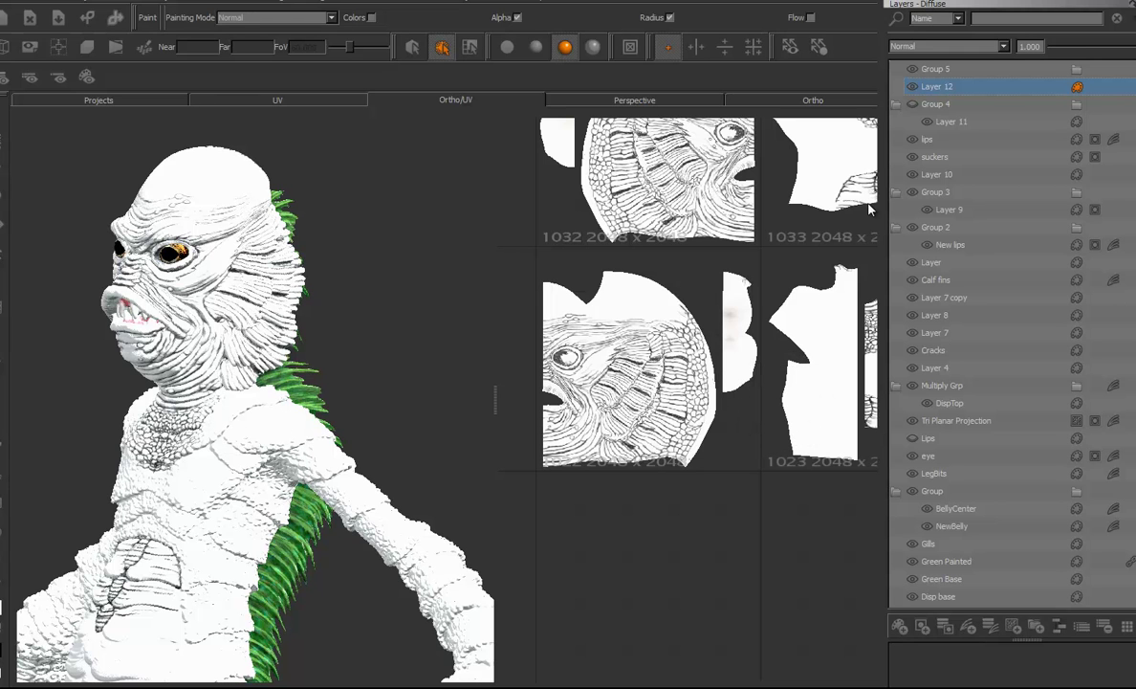
key("ctrl+z")
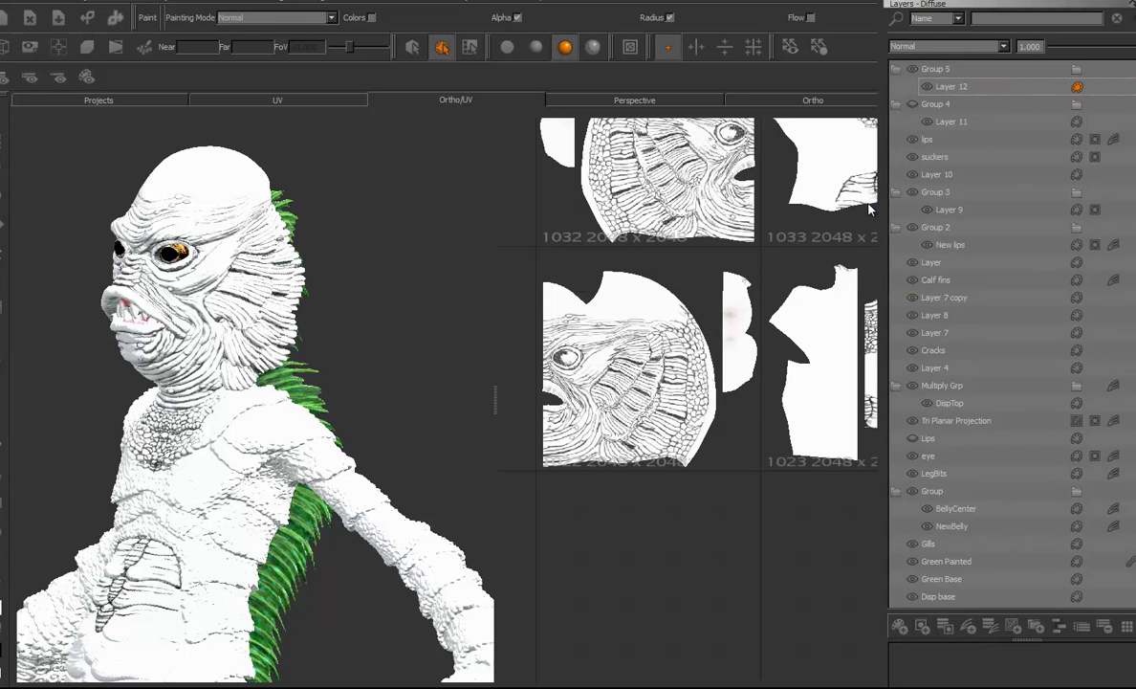
key("ctrl+z")
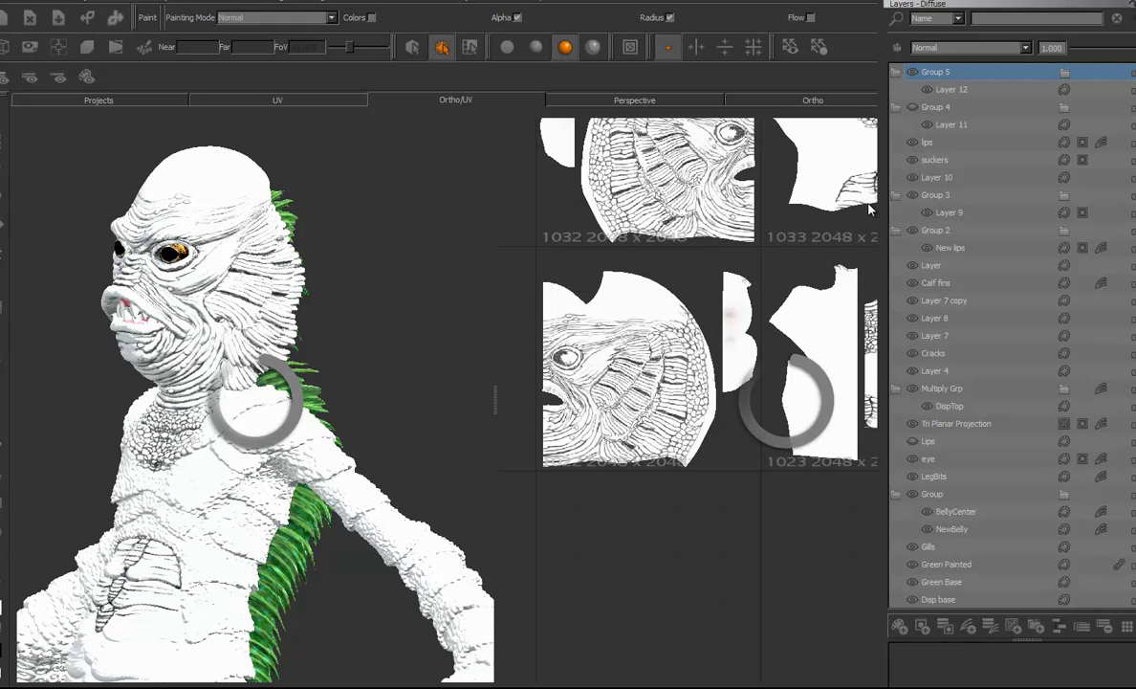
Set the black crack layer group's blend mode to Multiply and lower its amount to about 0.515
right_click(939, 72)
key("Escape")
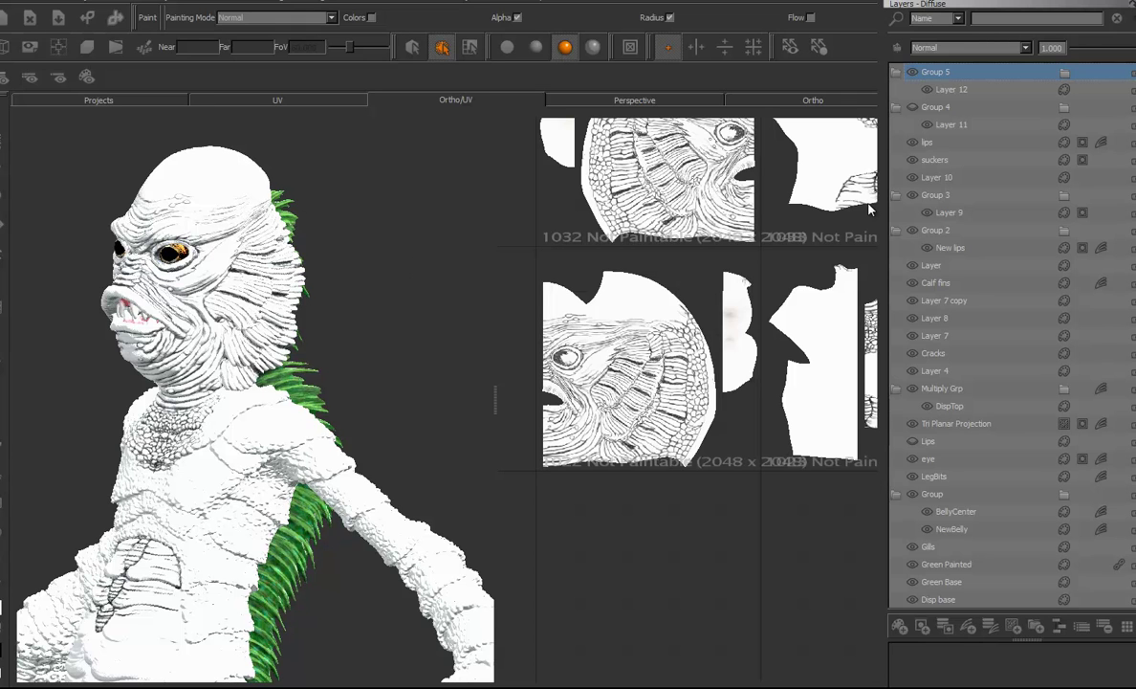
left_click(971, 47)
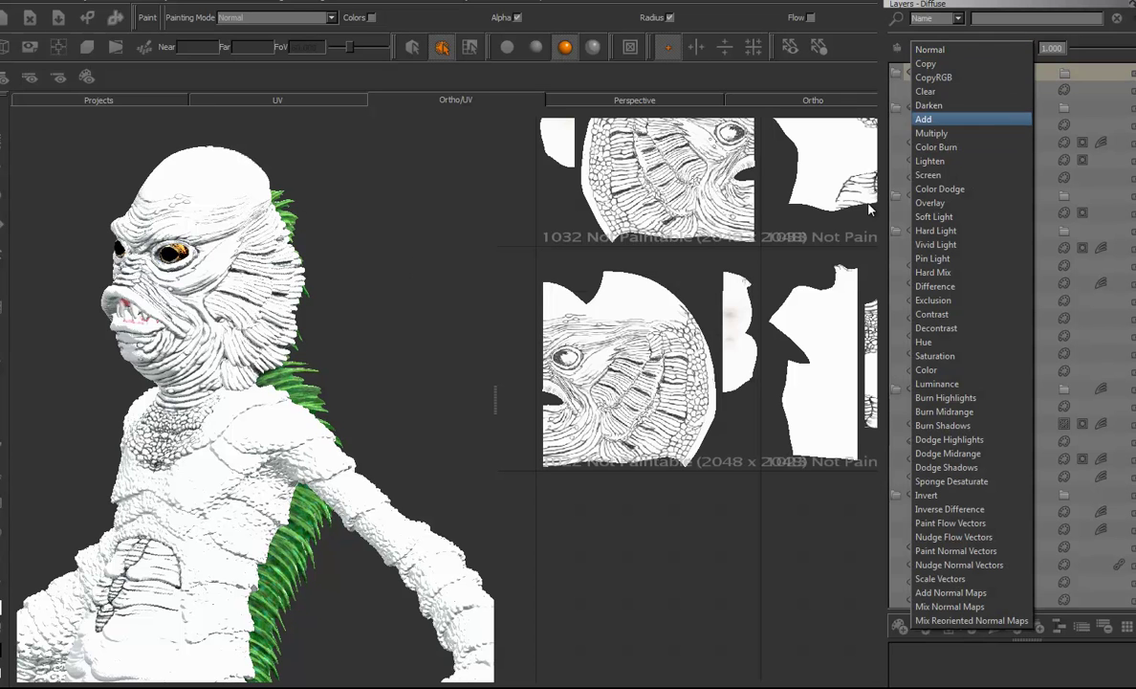
key("Escape")
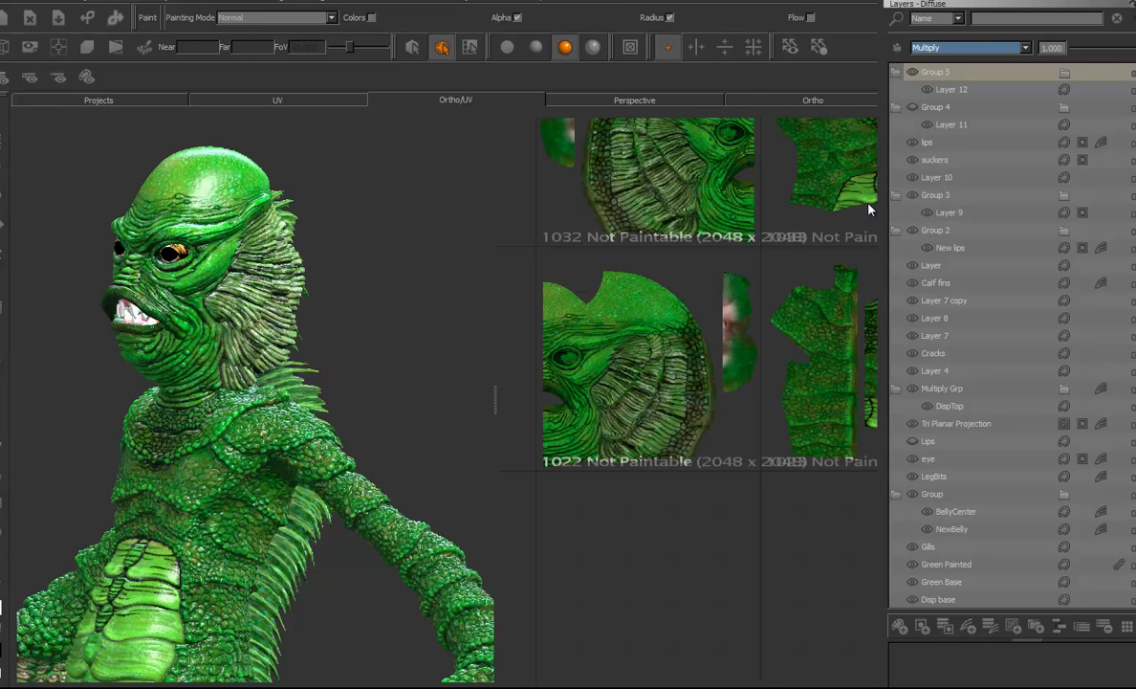
left_click_drag(1135, 47, 1112, 47)
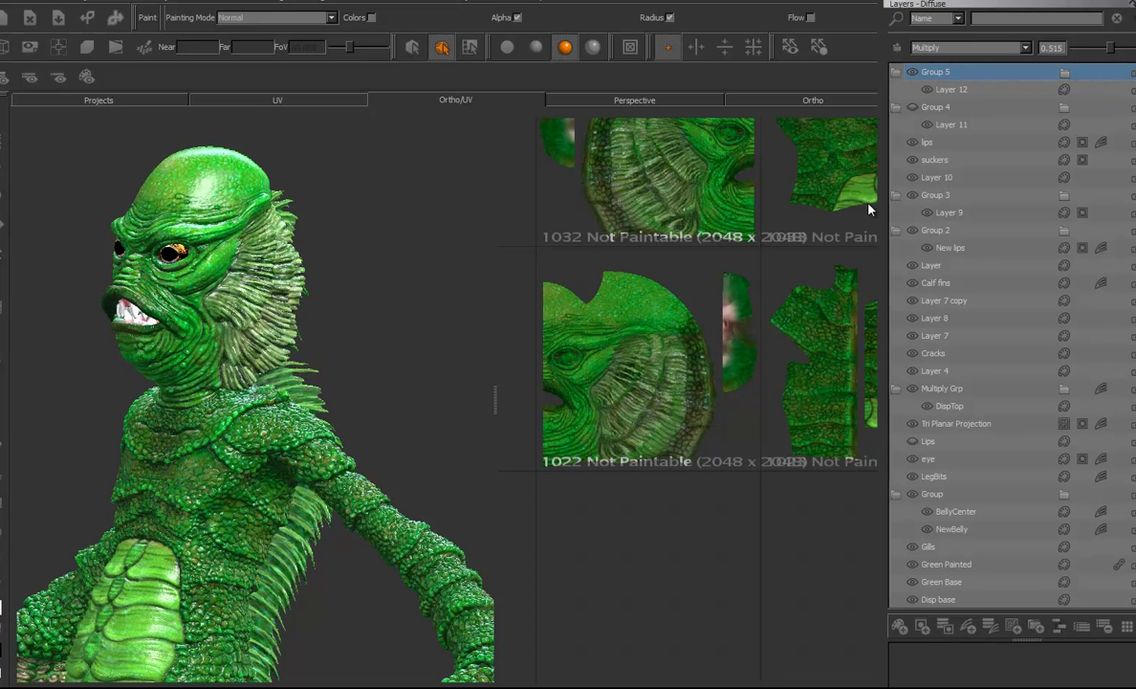
Merge all layers of the Diffuse channel into a single layer named DiffuseSkin
scroll(870, 210, "down", 1)
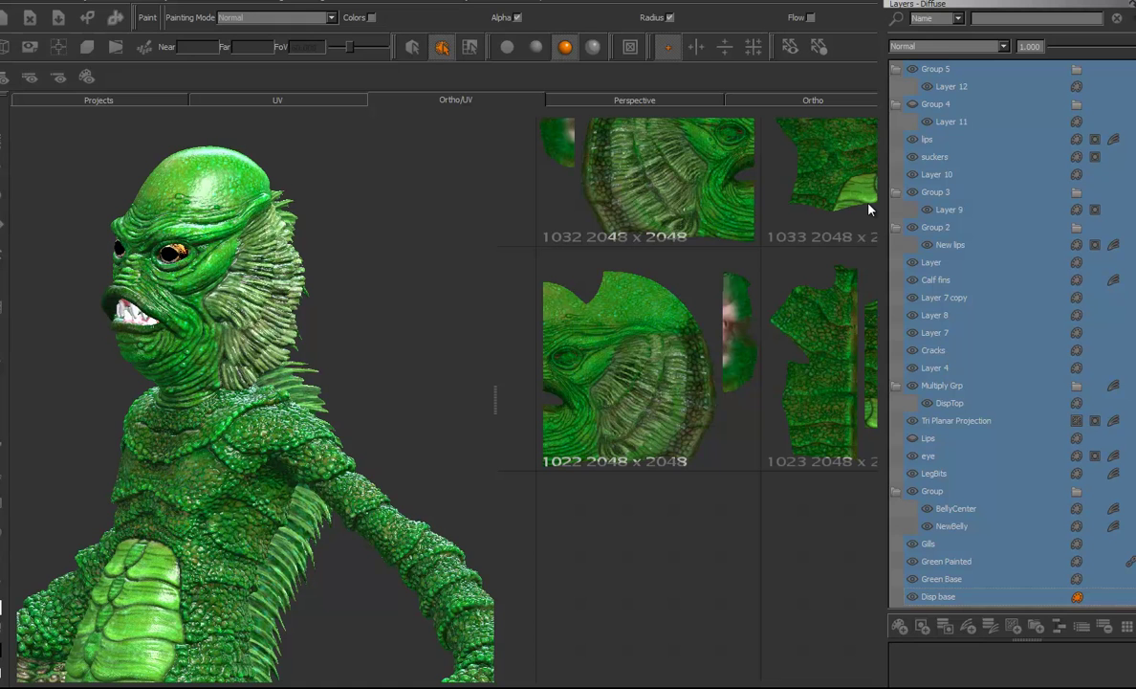
right_click(943, 521)
mouse_move(993, 495)
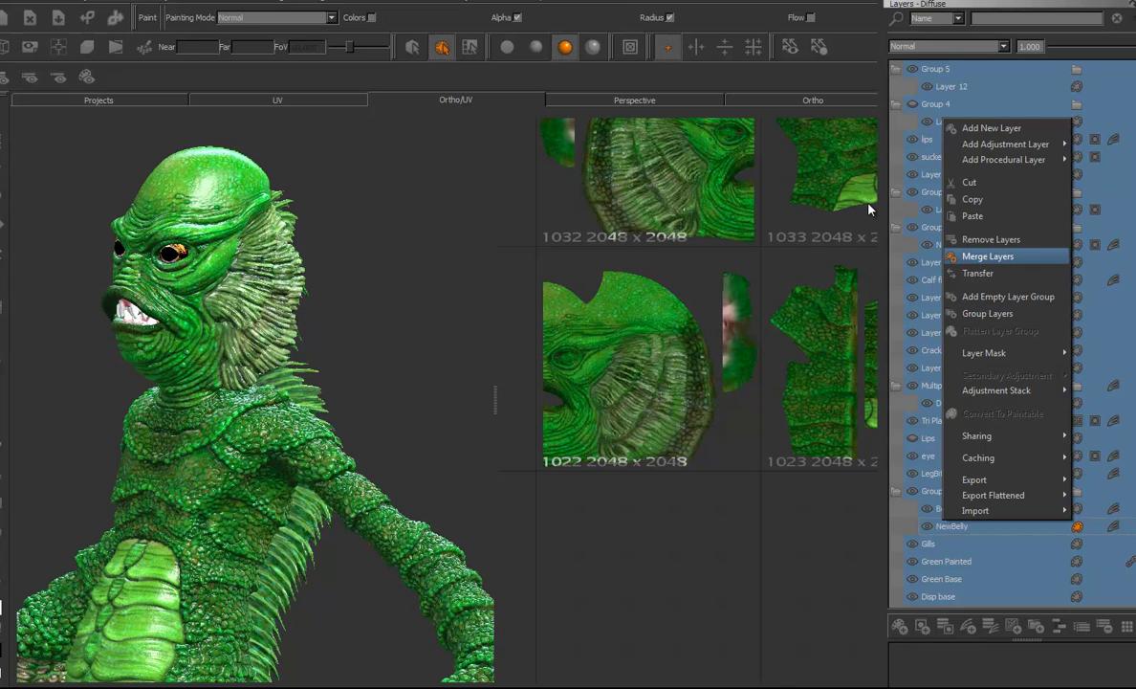
left_click(988, 256)
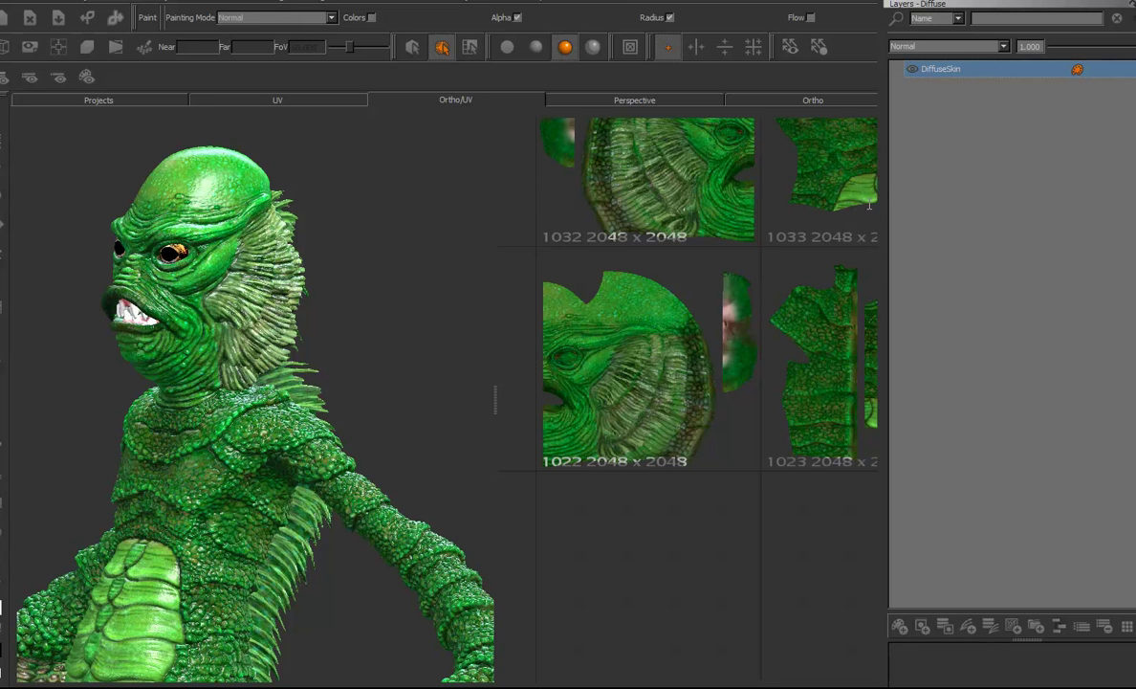
left_click(475, 1)
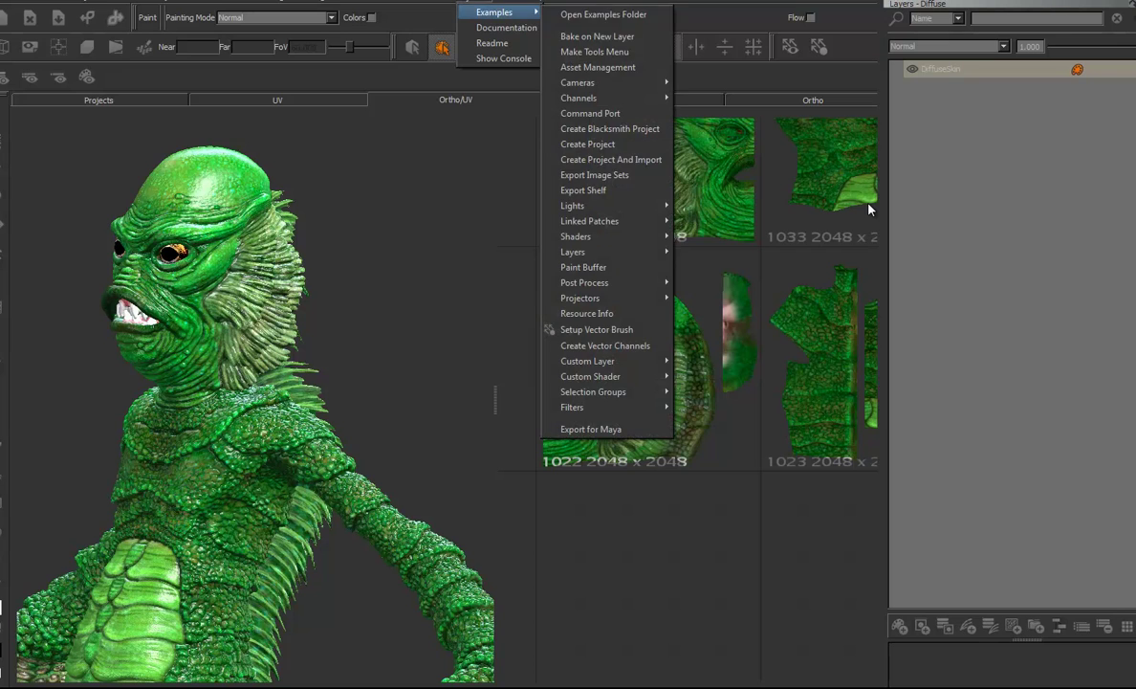
mouse_move(507, 1)
key("Escape")
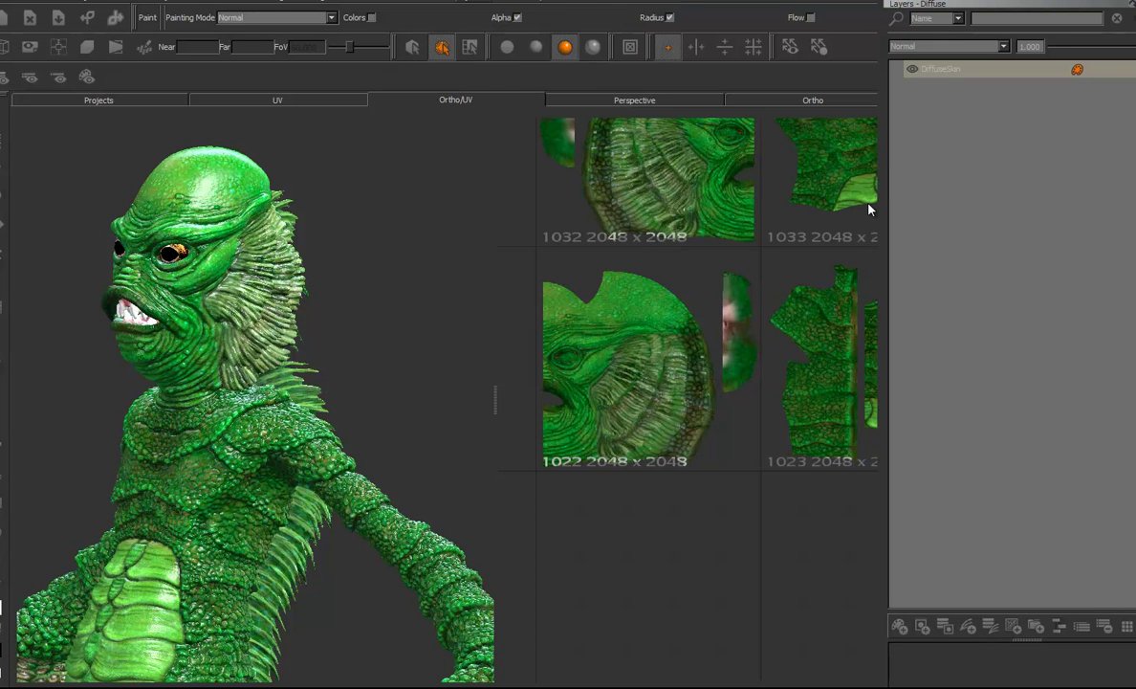
left_click(476, 1)
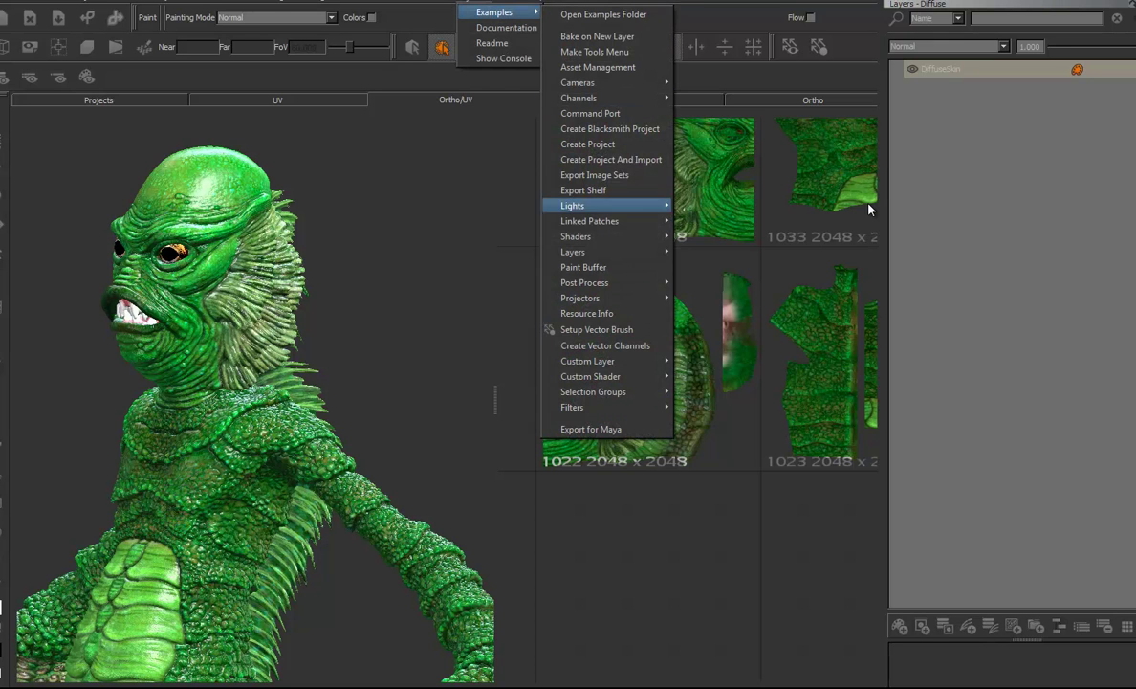
key("Return")
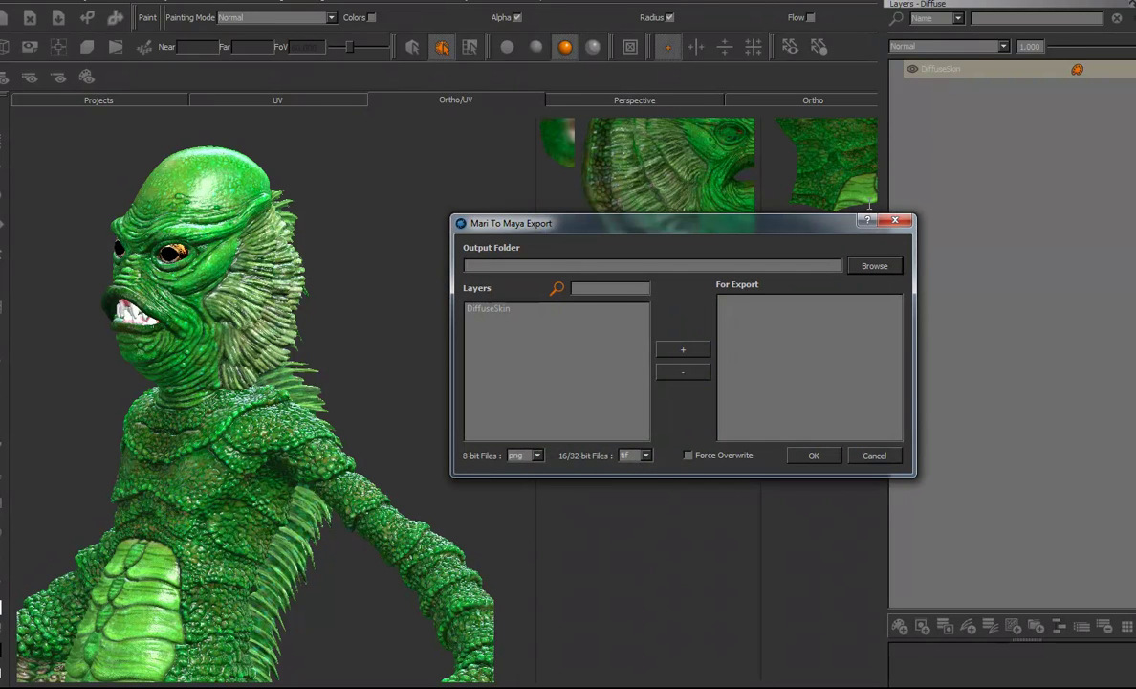
left_click(488, 308)
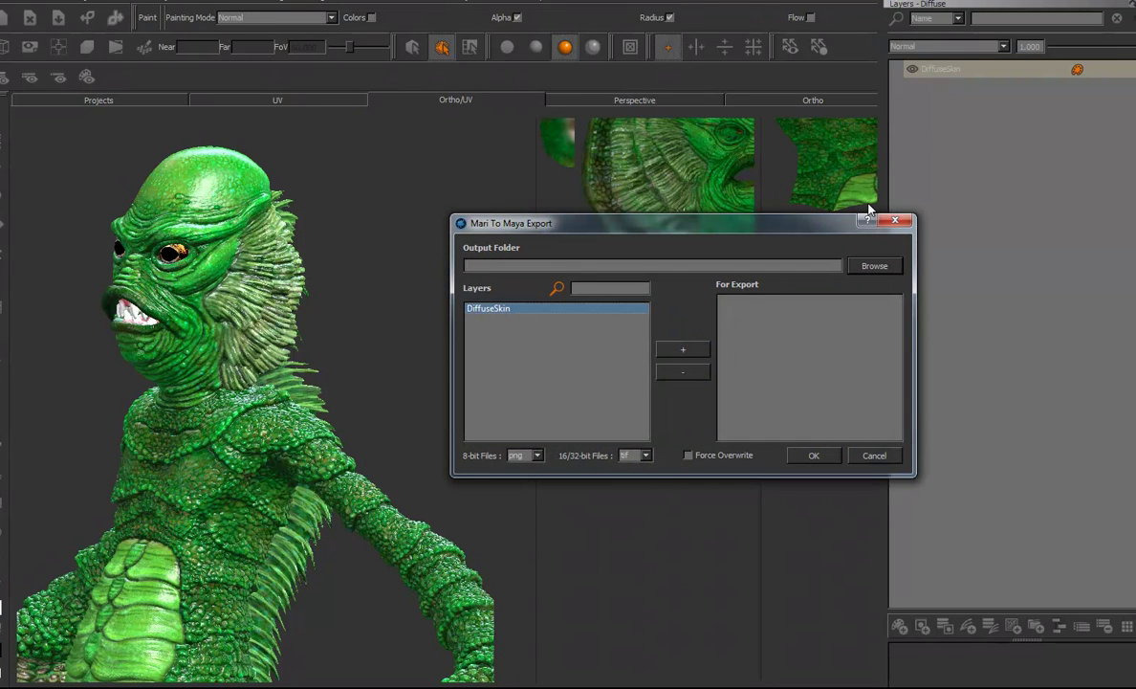
left_click(683, 349)
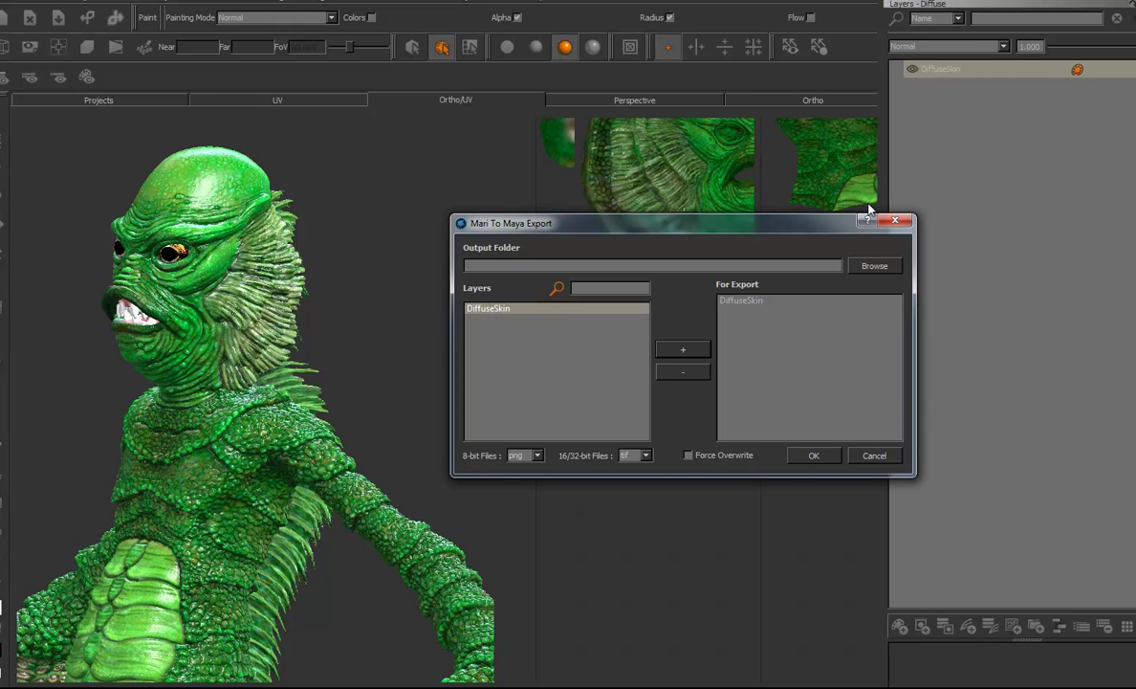
left_click(894, 221)
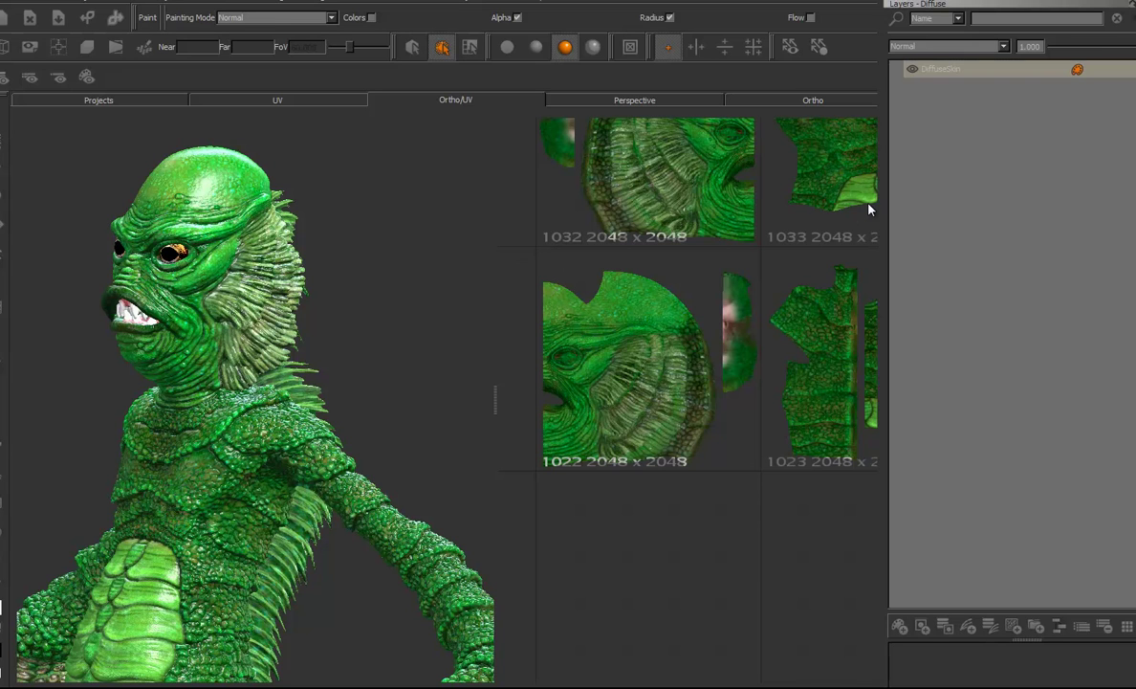
Copy the path G:/Creature/Demo from the export settings of the DiffuseSkin layer, and cancel that export
right_click(930, 69)
mouse_move(975, 431)
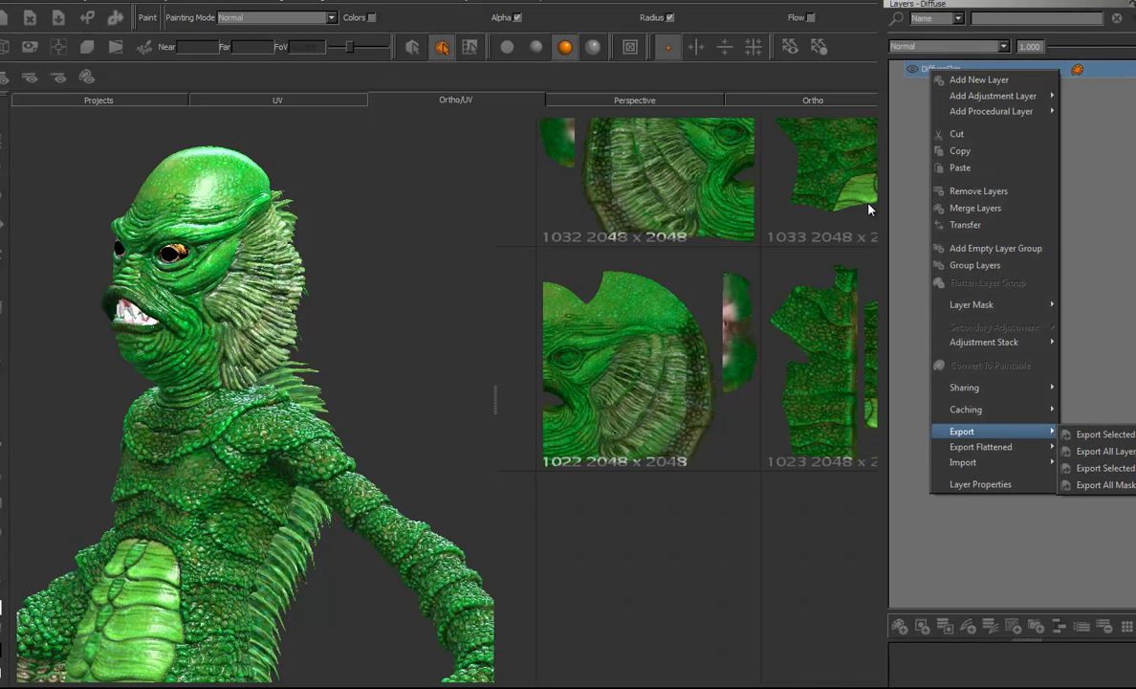
left_click(1104, 434)
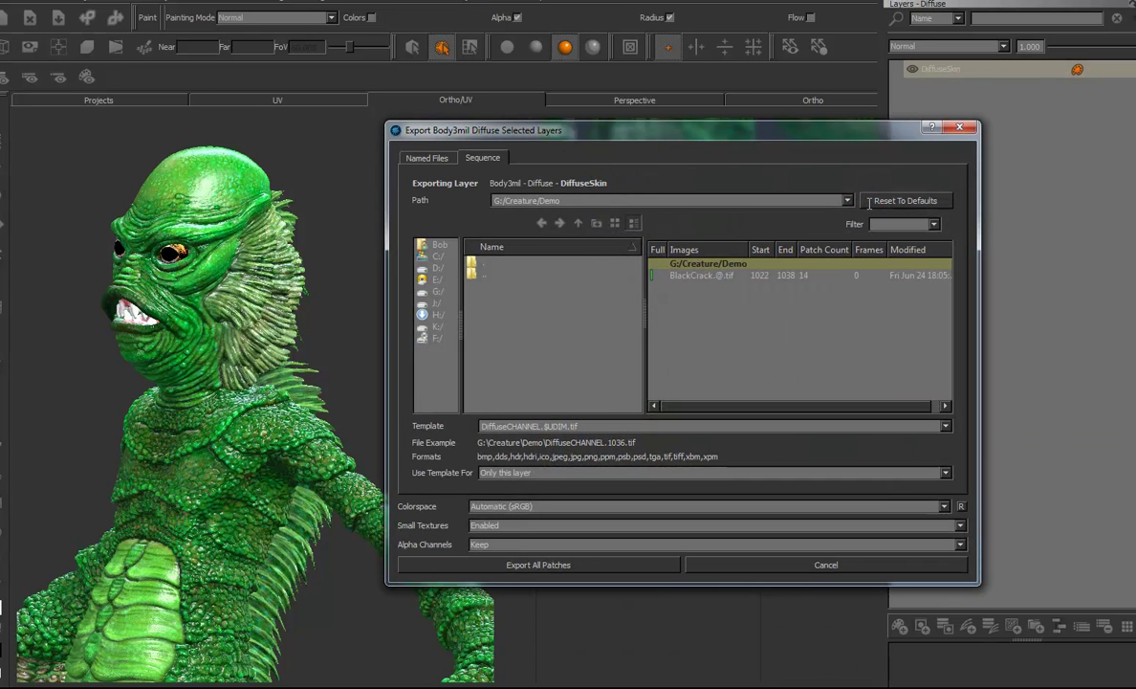
key("ctrl+a")
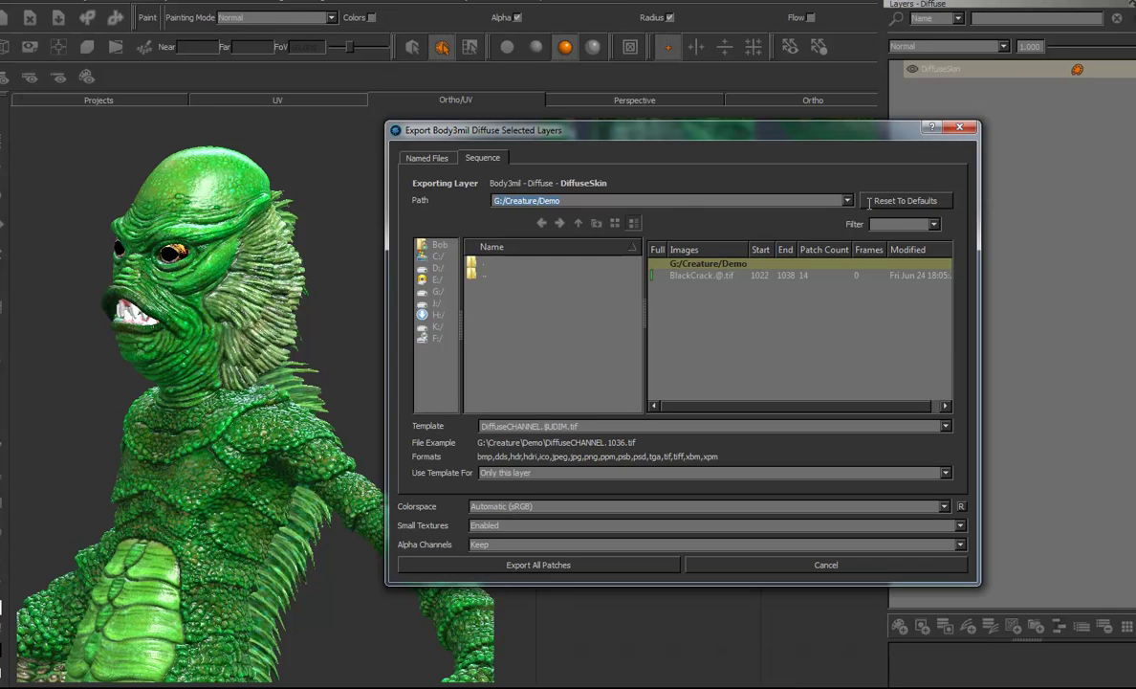
right_click(580, 196)
left_click(569, 245)
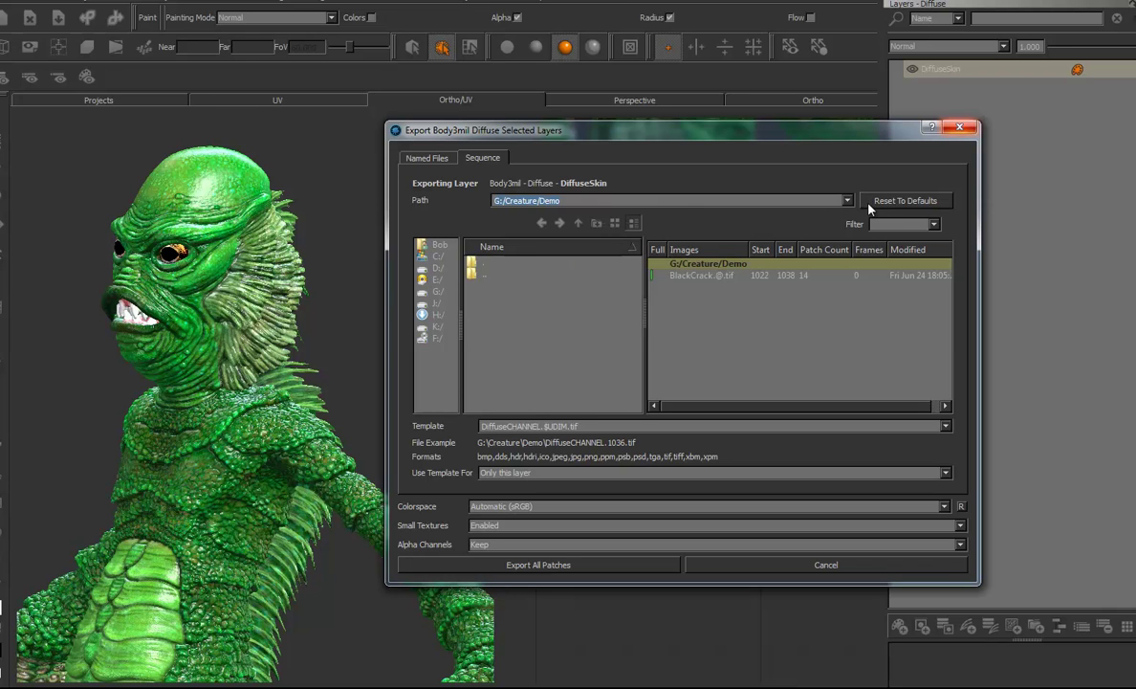
key("Escape")
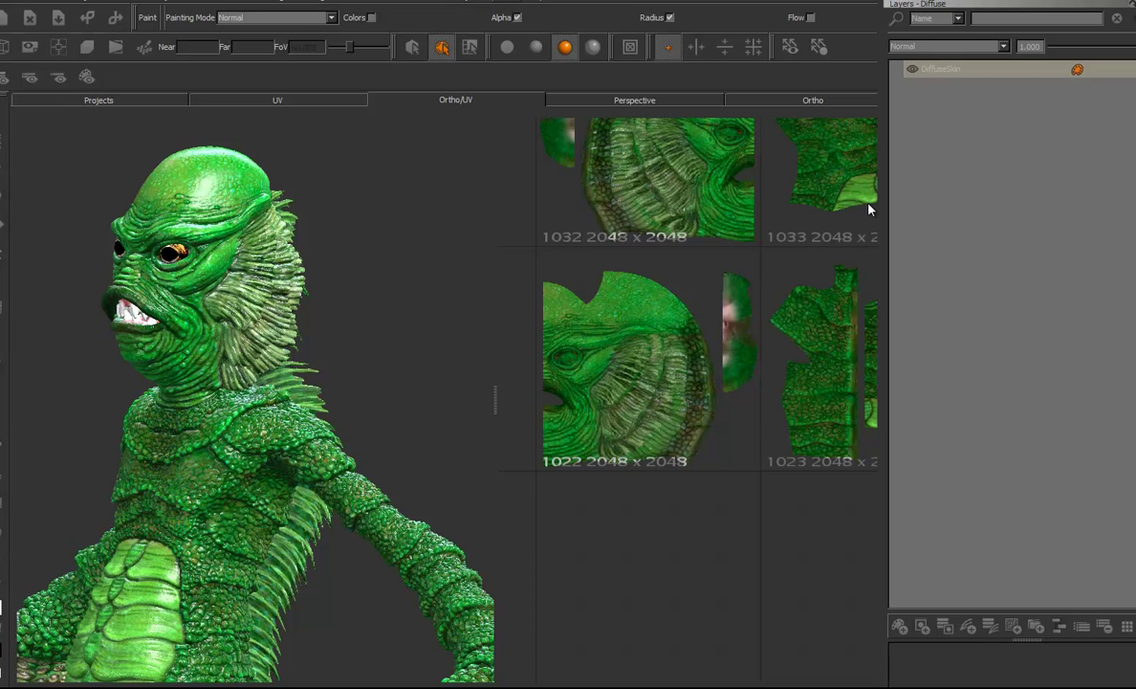
Export the DiffuseSkin layer for Maya into the output folder G:/Creature/Demo, keeping 8-bit files as png
left_click(473, 0)
mouse_move(494, 12)
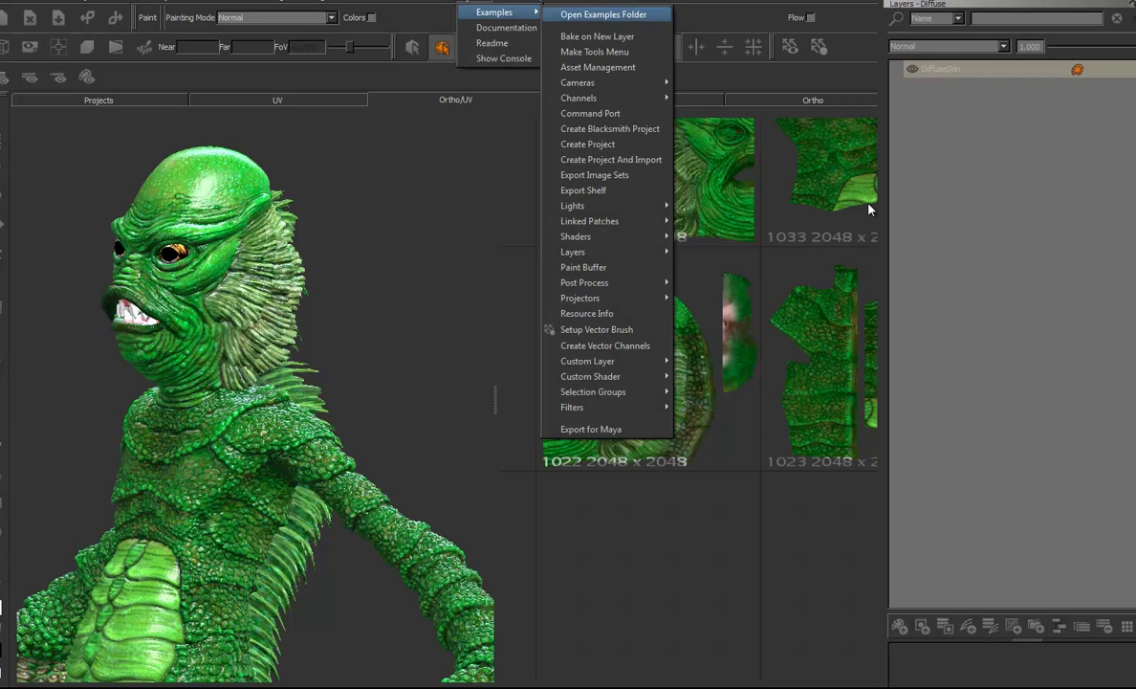
left_click(591, 429)
right_click(547, 265)
left_click(576, 341)
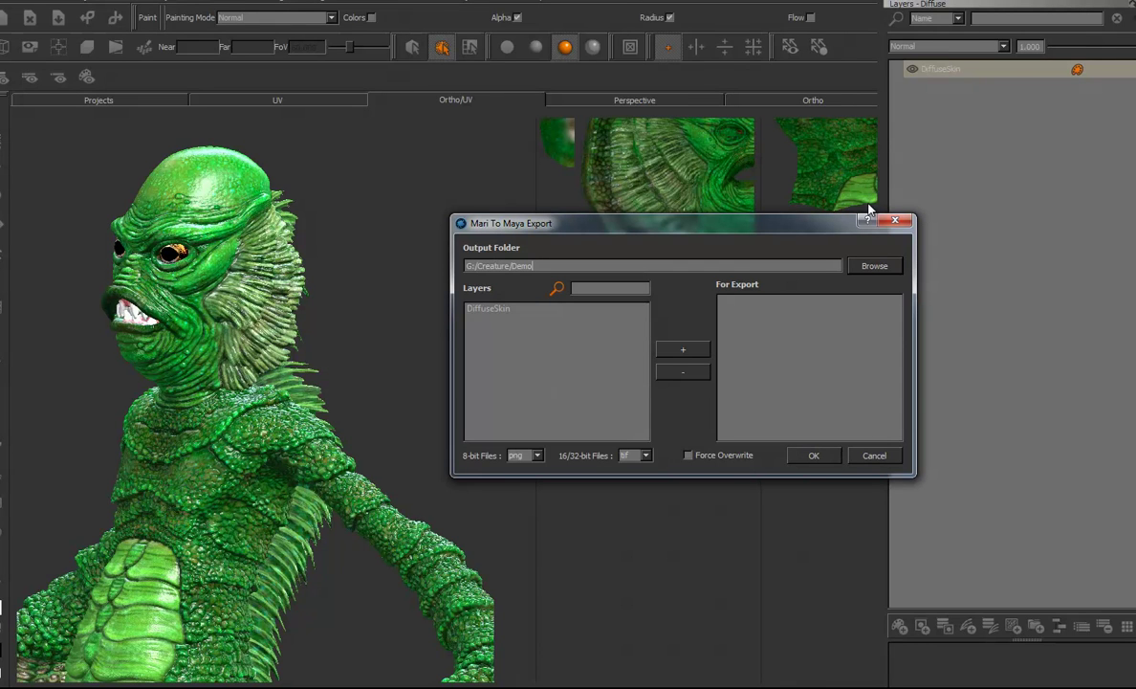
left_click(487, 308)
left_click(683, 349)
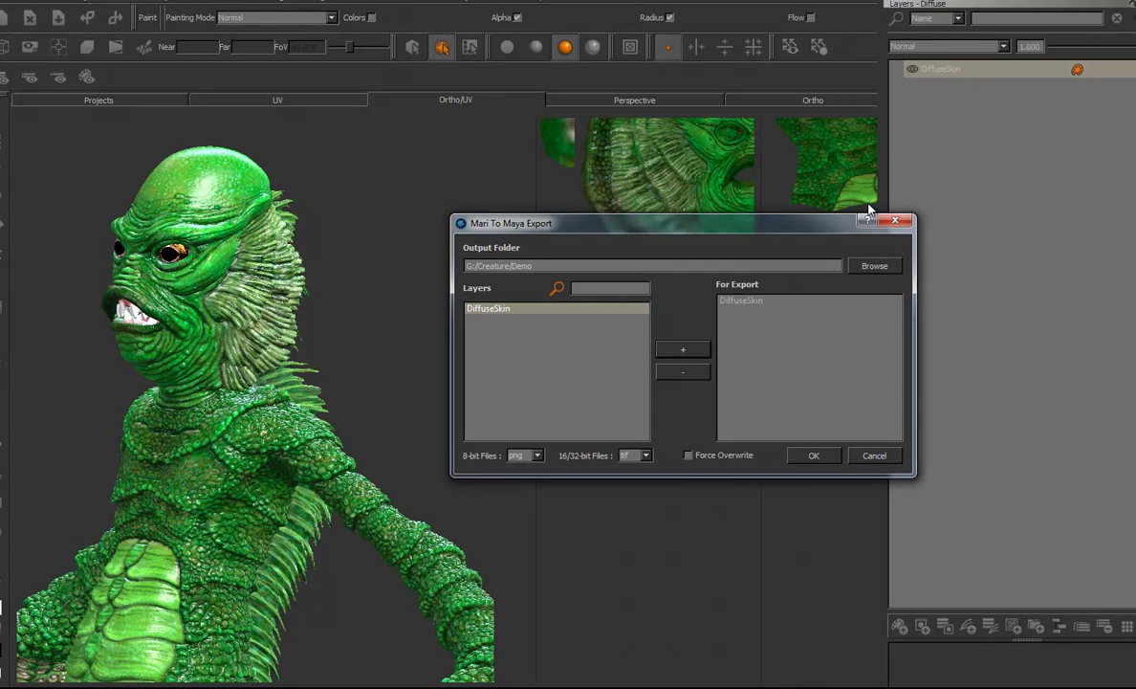
left_click(814, 456)
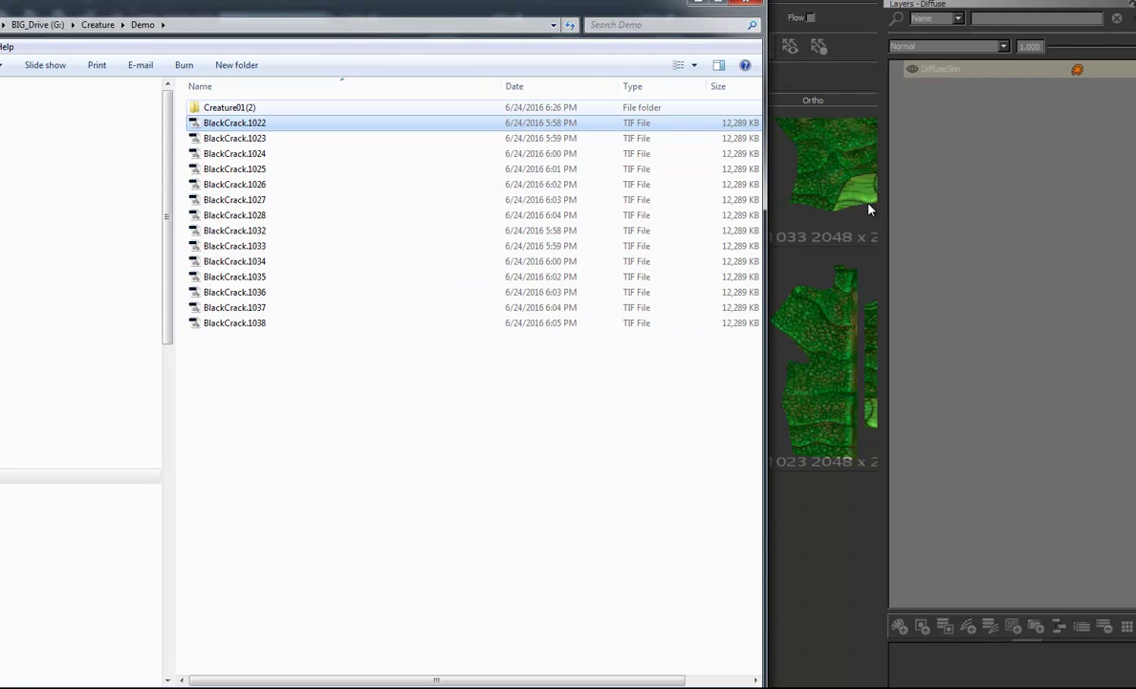
Check the exported files in the Creature01(2) folder's Body3mil subfolder, including the texture tiles inside its DiffuseSkin folder
key("Up")
key("Return")
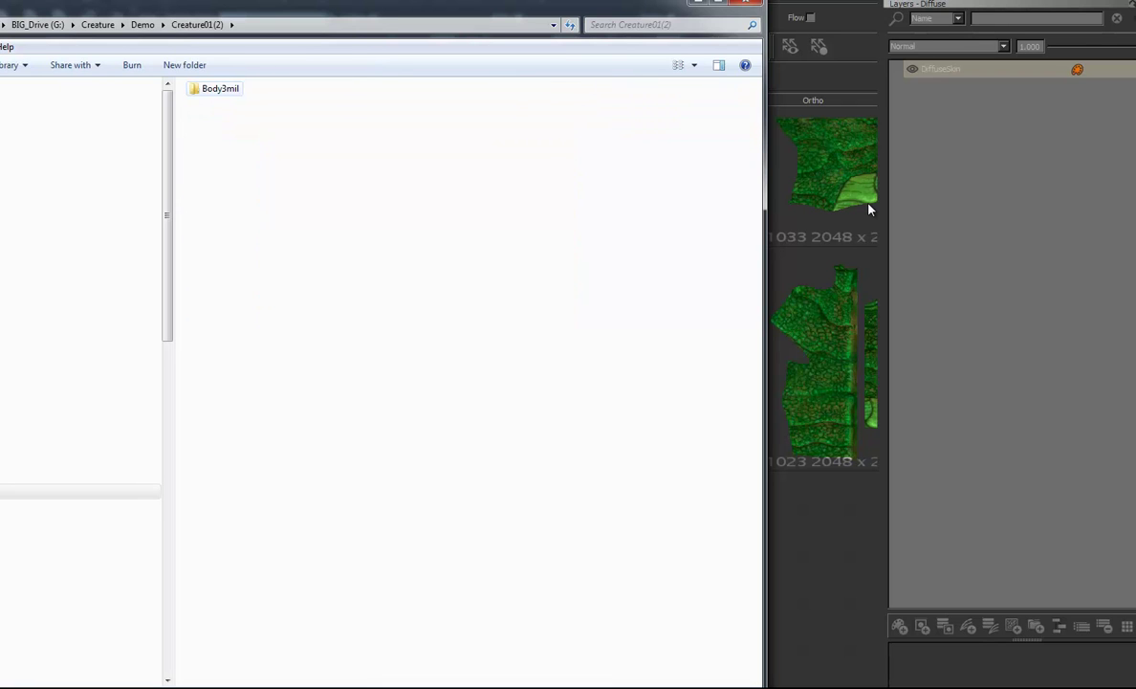
key("Return")
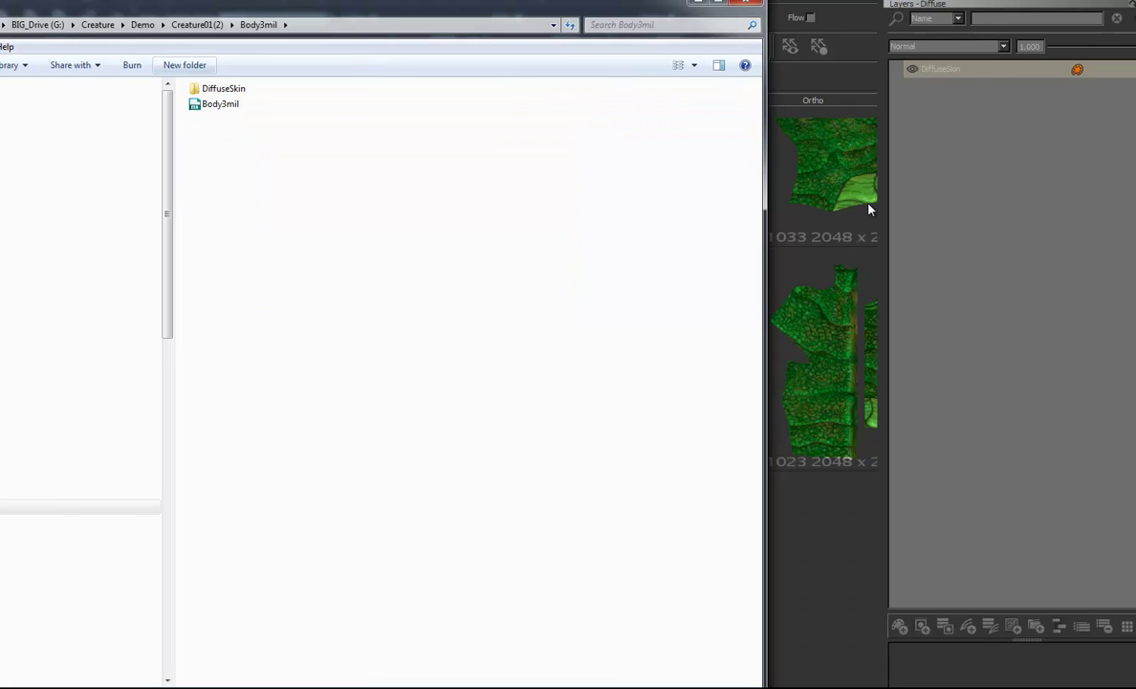
key("Down")
key("Down")
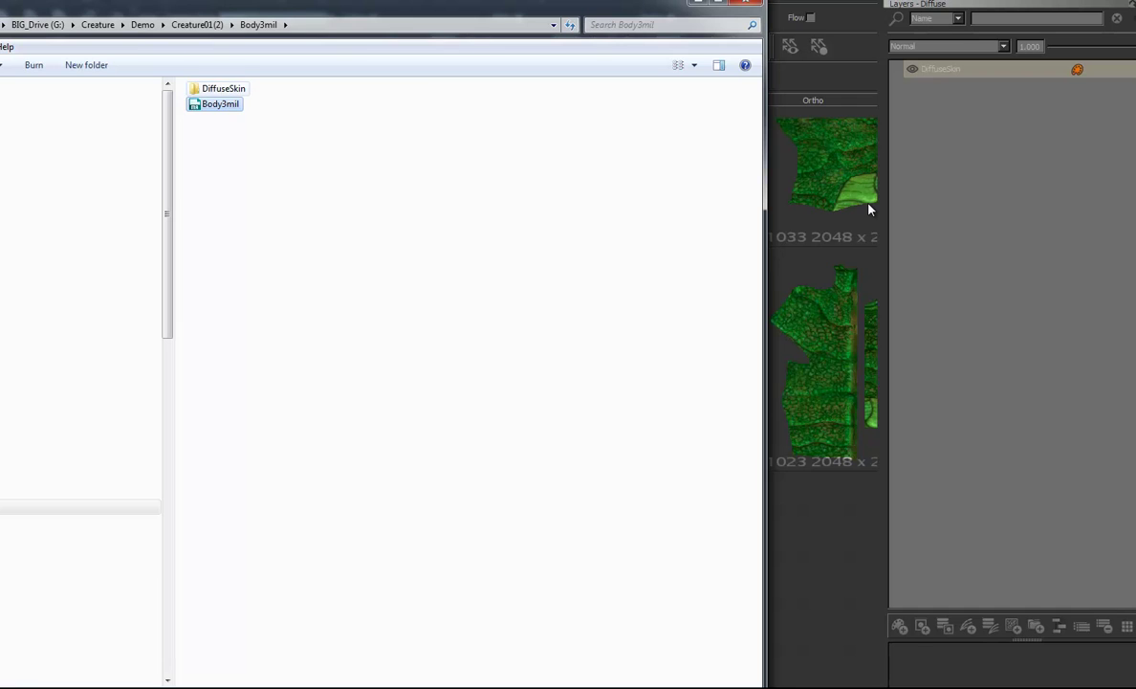
key("Up")
key("Return")
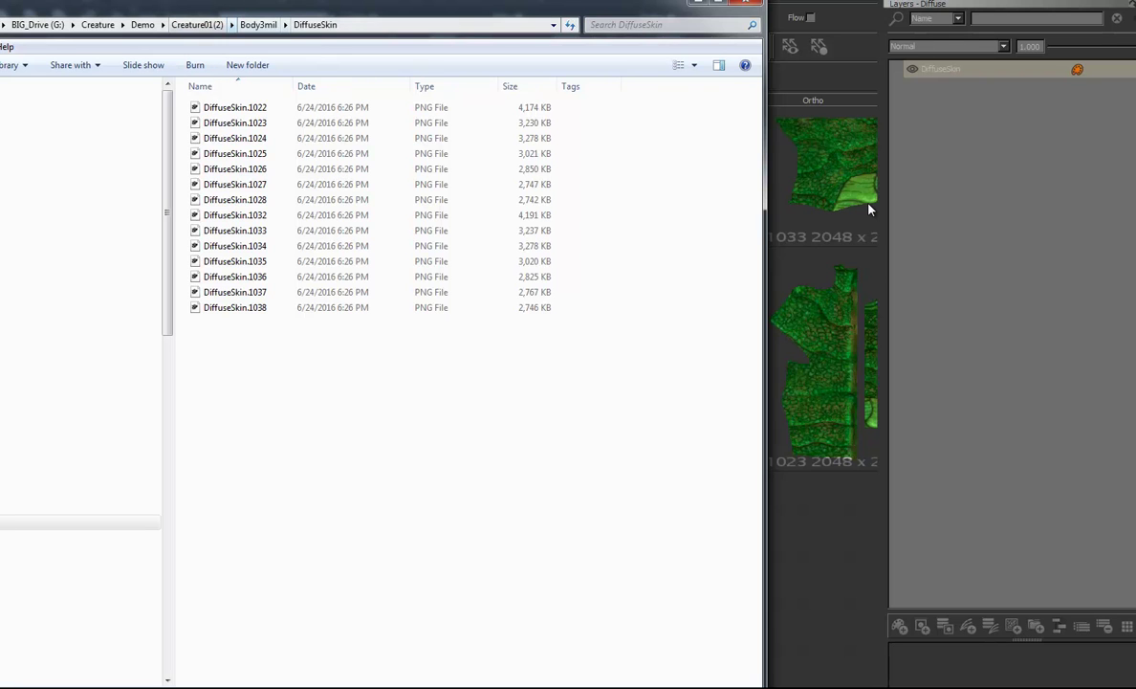
key("BackSpace")
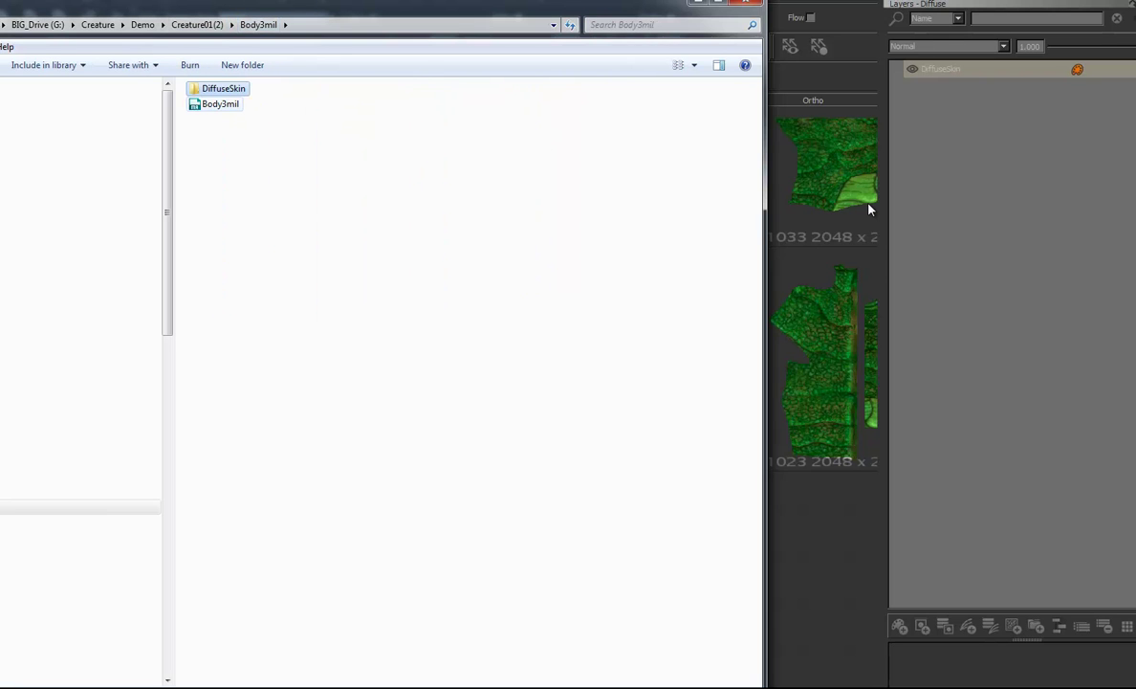
key("Down")
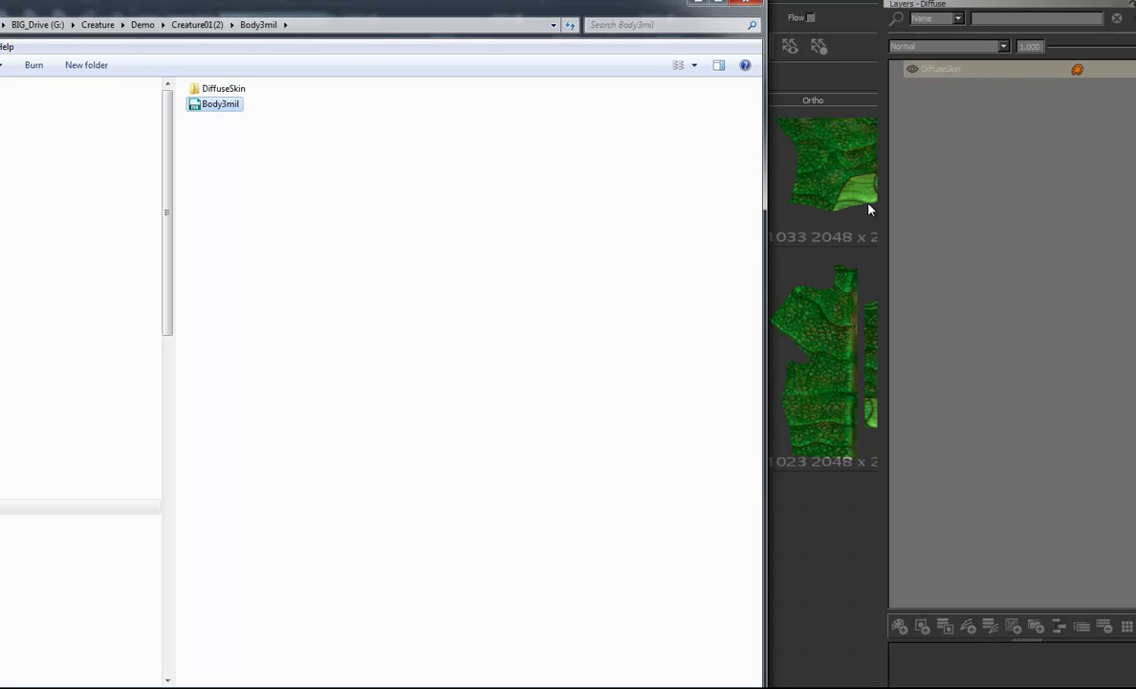
Close the Mari project with its changes saved, and switch to Maya
key("Return")
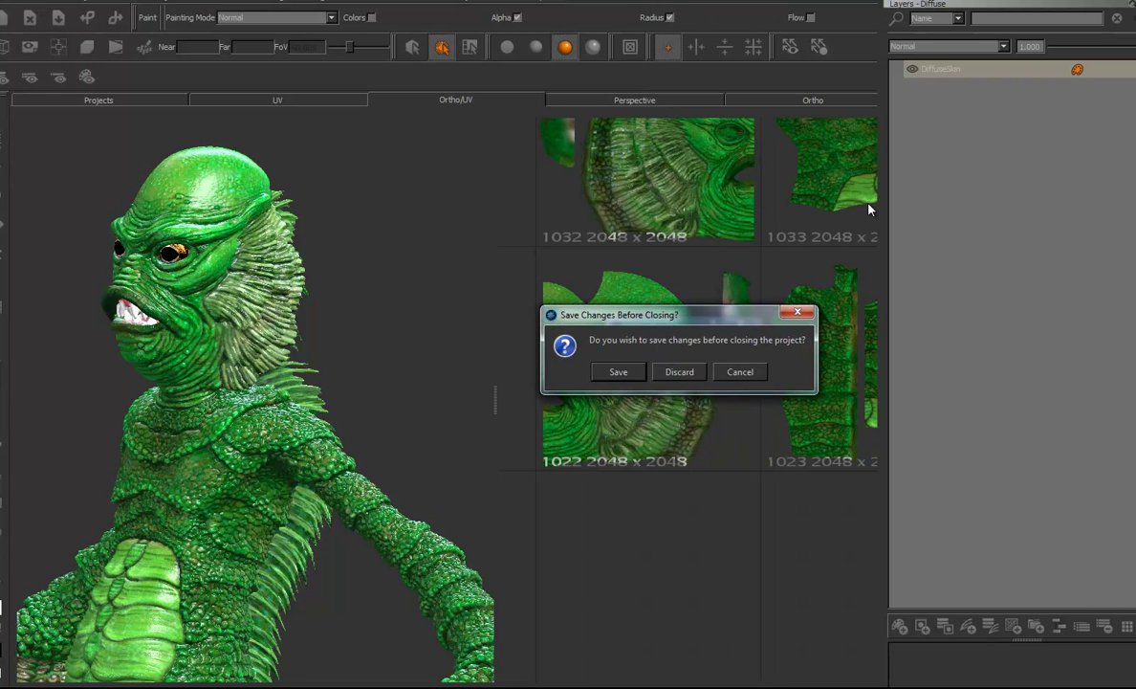
key("Return")
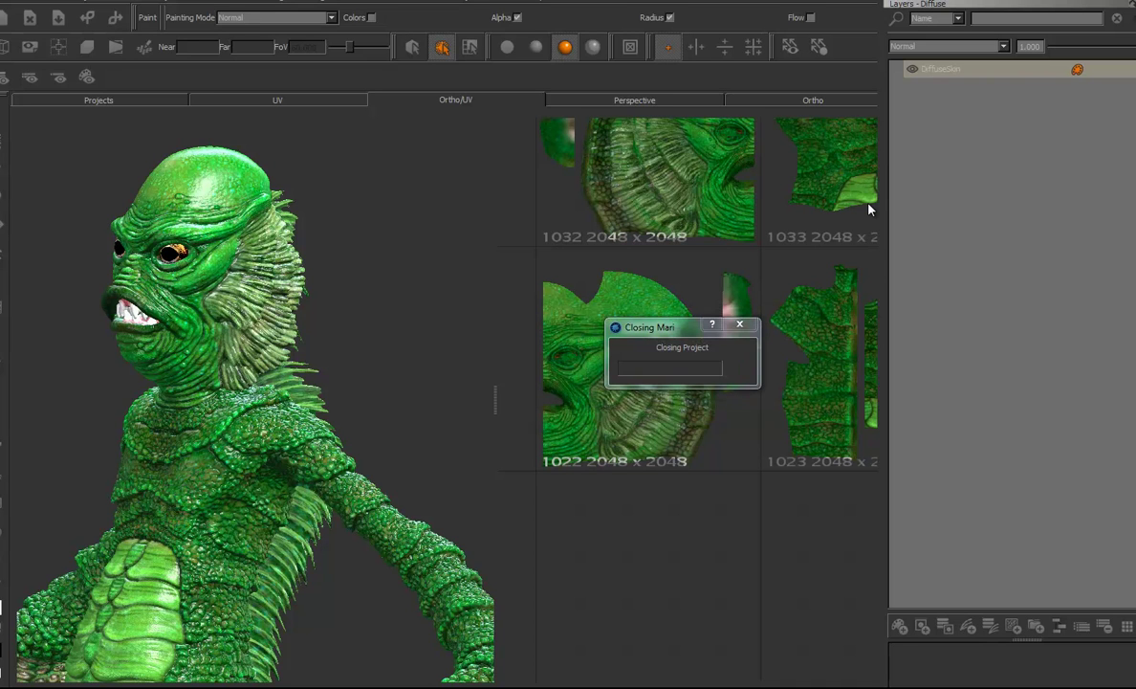
left_click(387, 661)
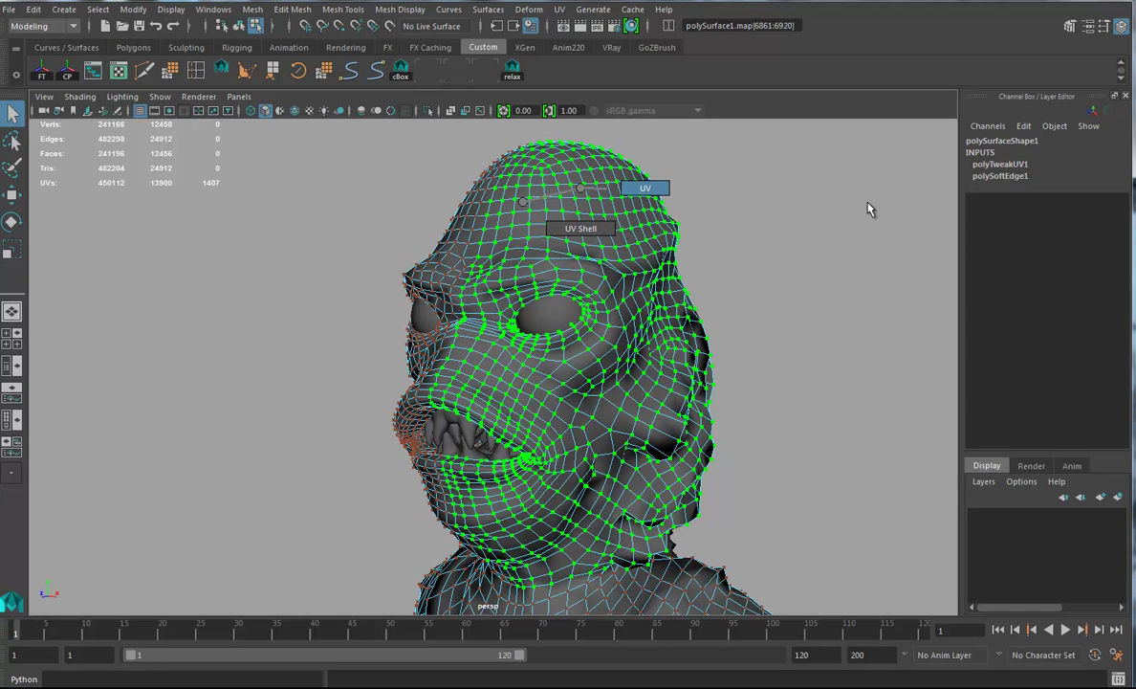
Return the creature mesh to object selection and display its shading network in the Hypershade
right_click_drag(464, 225, 536, 196)
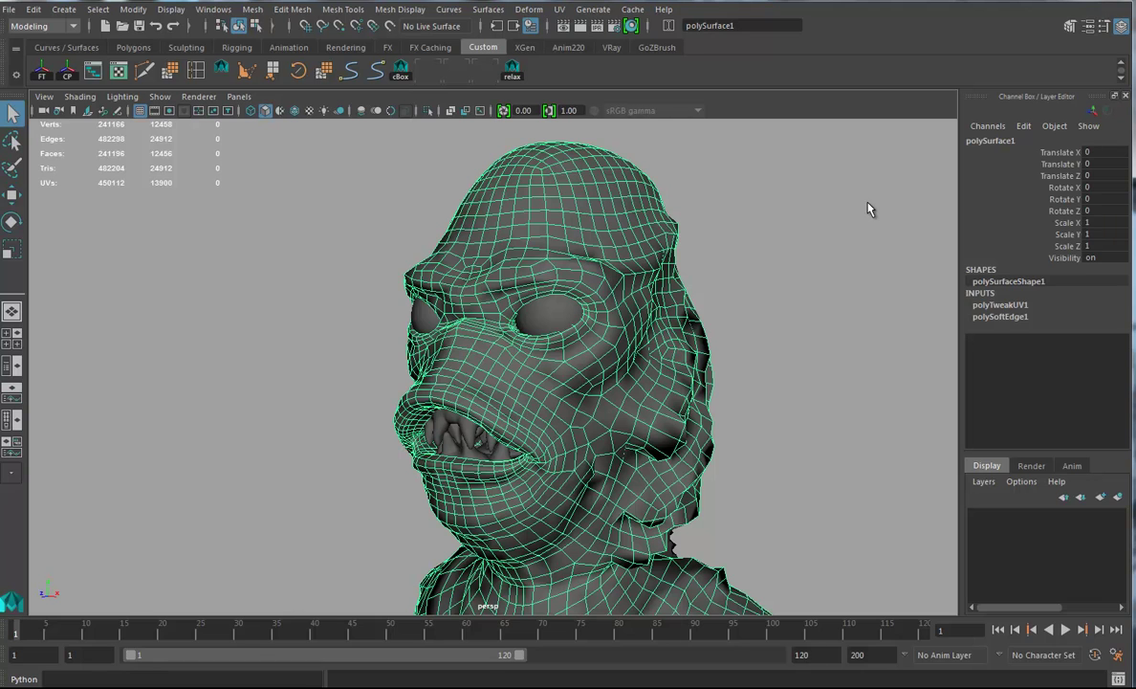
key("alt+shift+d")
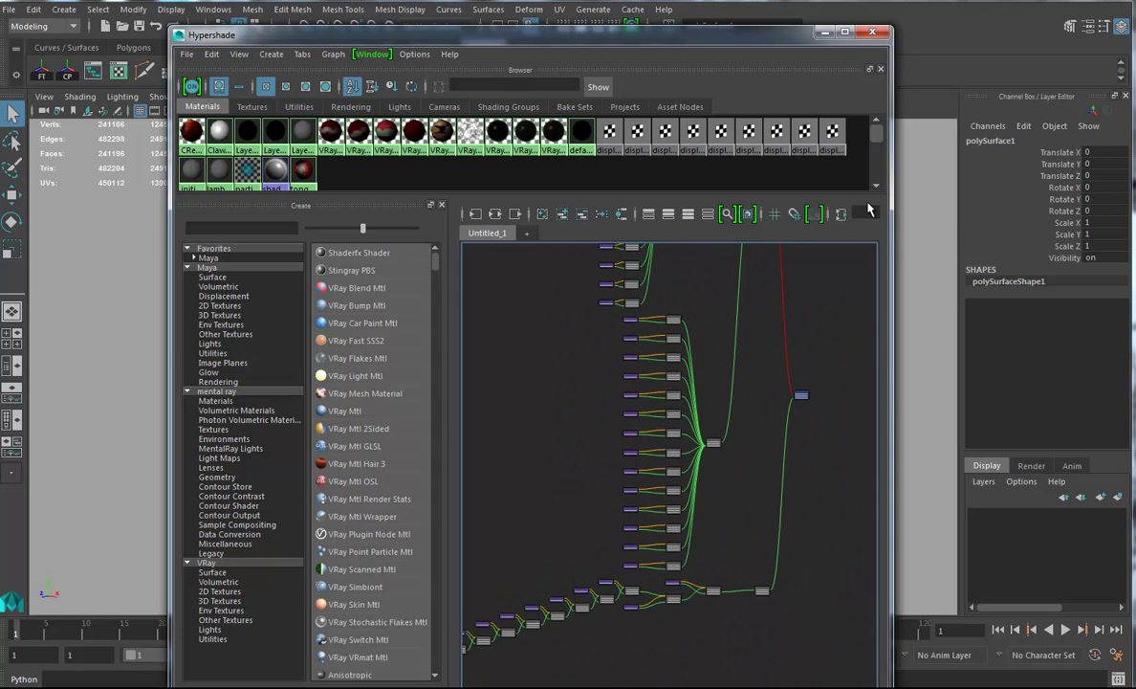
Delete the old Layer_13 file textures, their placement nodes and the layered texture feeding the skin material's three ramps
left_click_drag(598, 317, 703, 564)
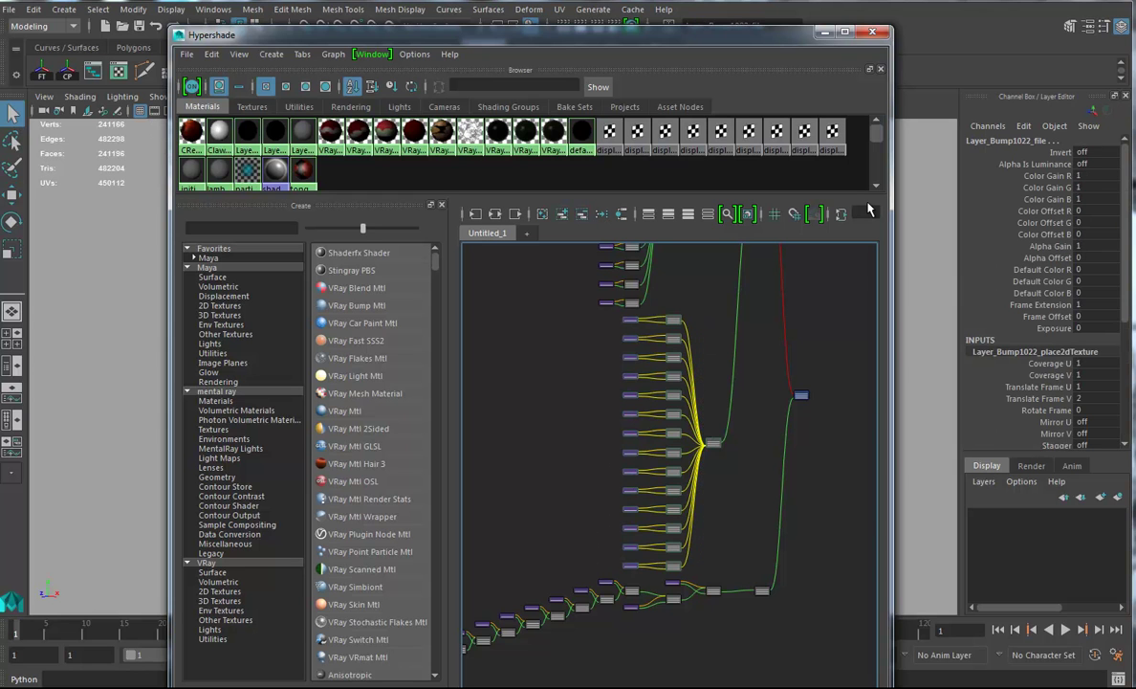
key("Delete")
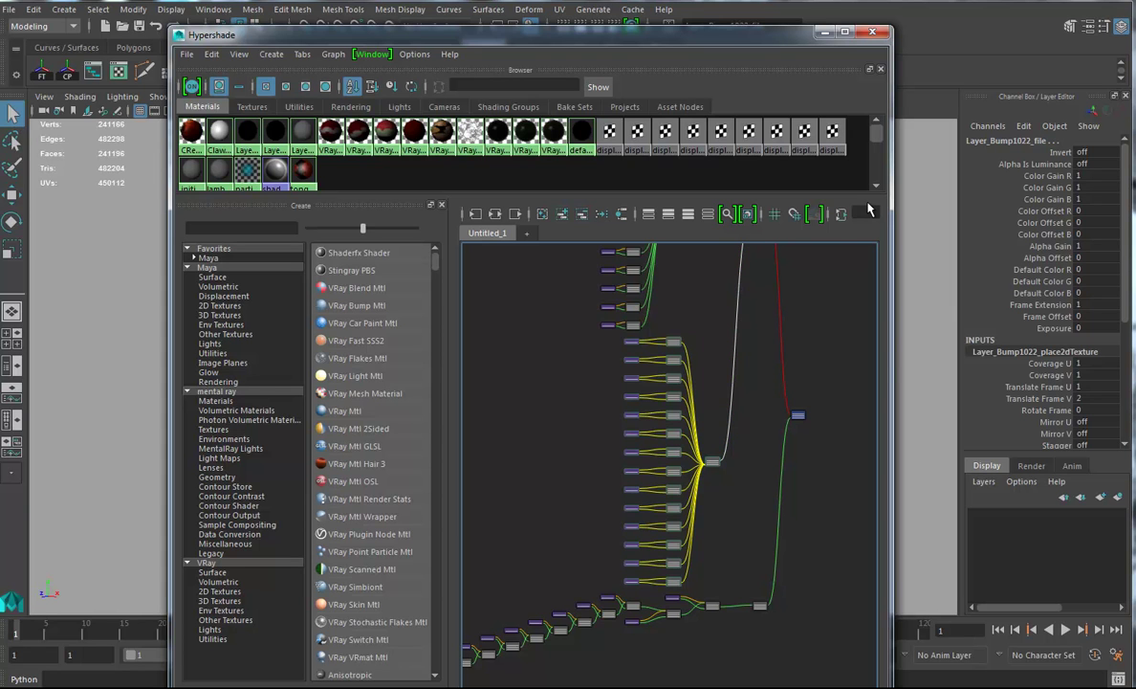
middle_click_drag(736, 338, 734, 585, "alt")
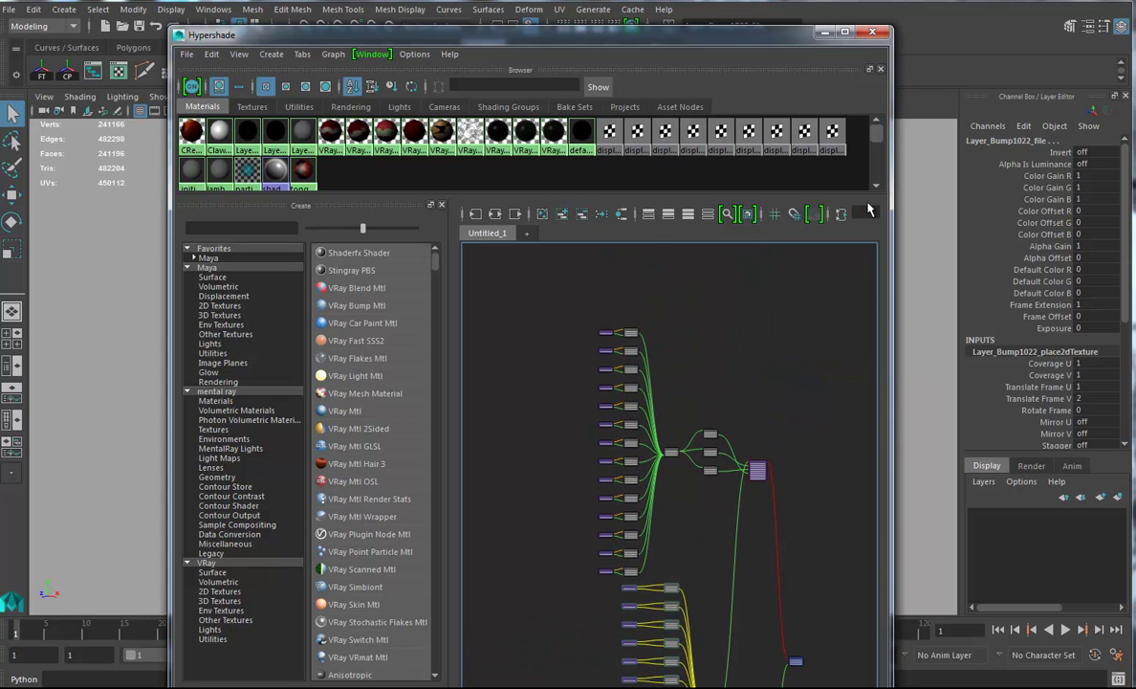
scroll(669, 459, "up", 2)
left_click_drag(543, 270, 680, 591)
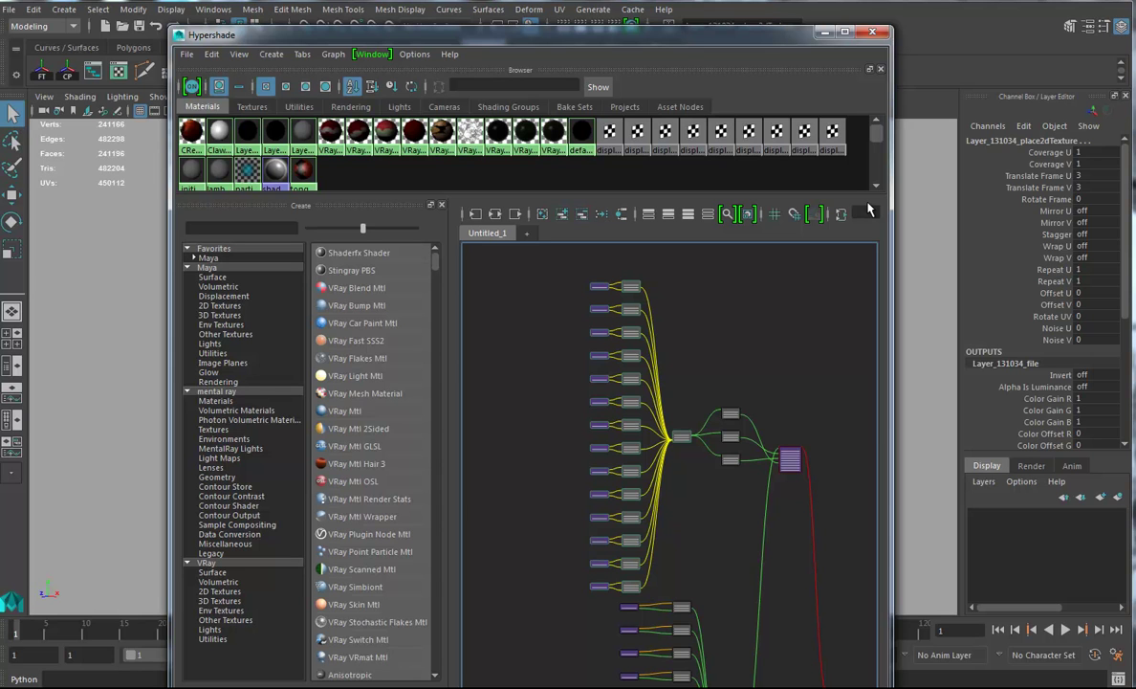
key("Delete")
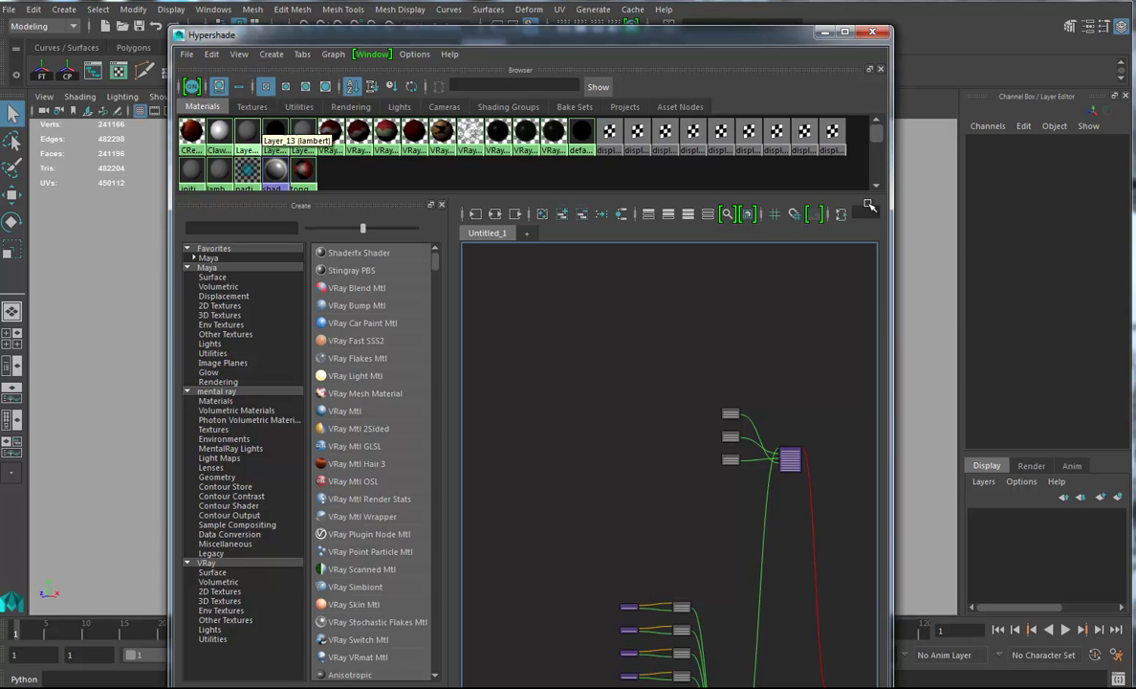
Enlarge the Hypershade browser and look over the scene's textures and materials
left_click(252, 107)
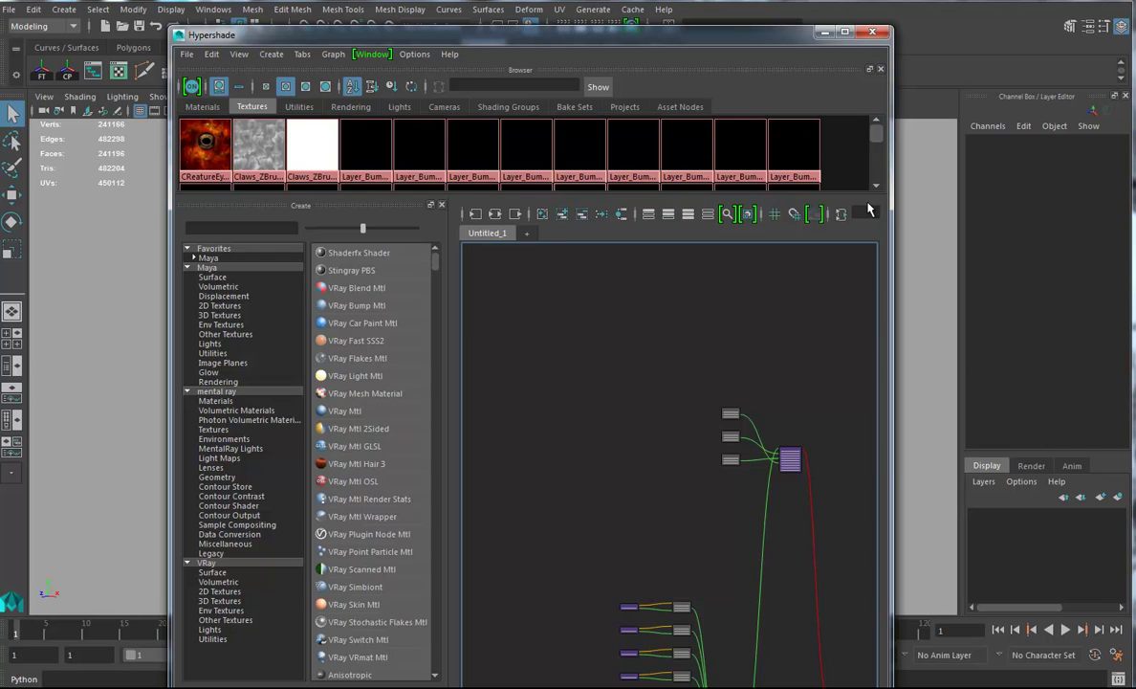
left_click_drag(590, 196, 589, 434)
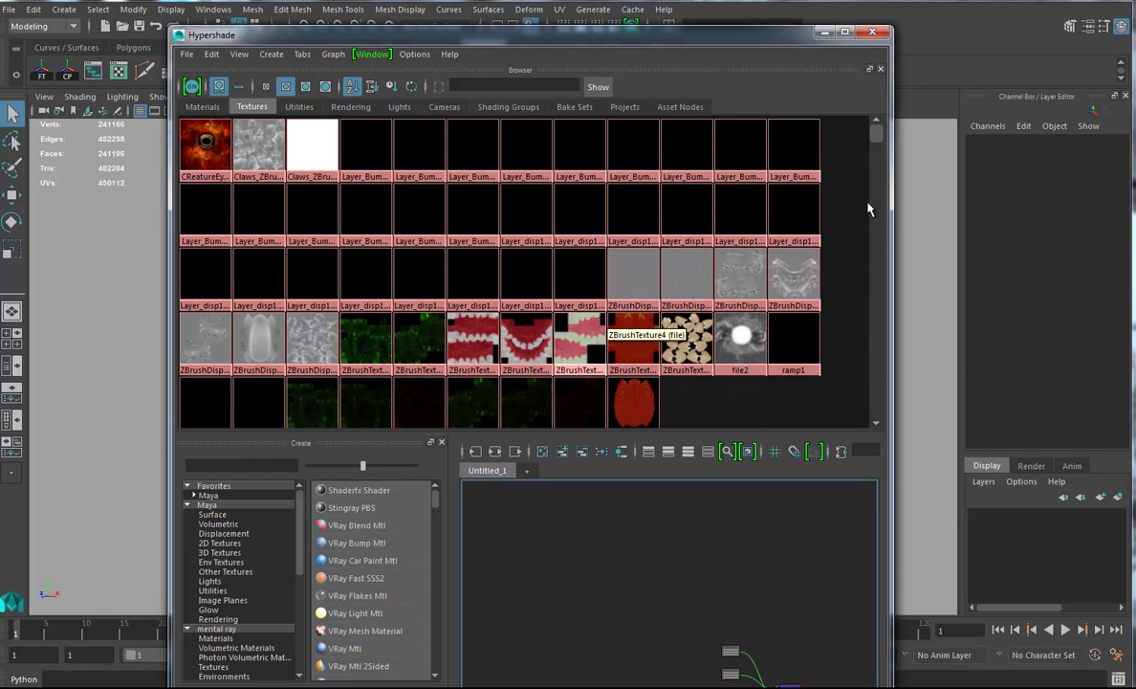
left_click(202, 106)
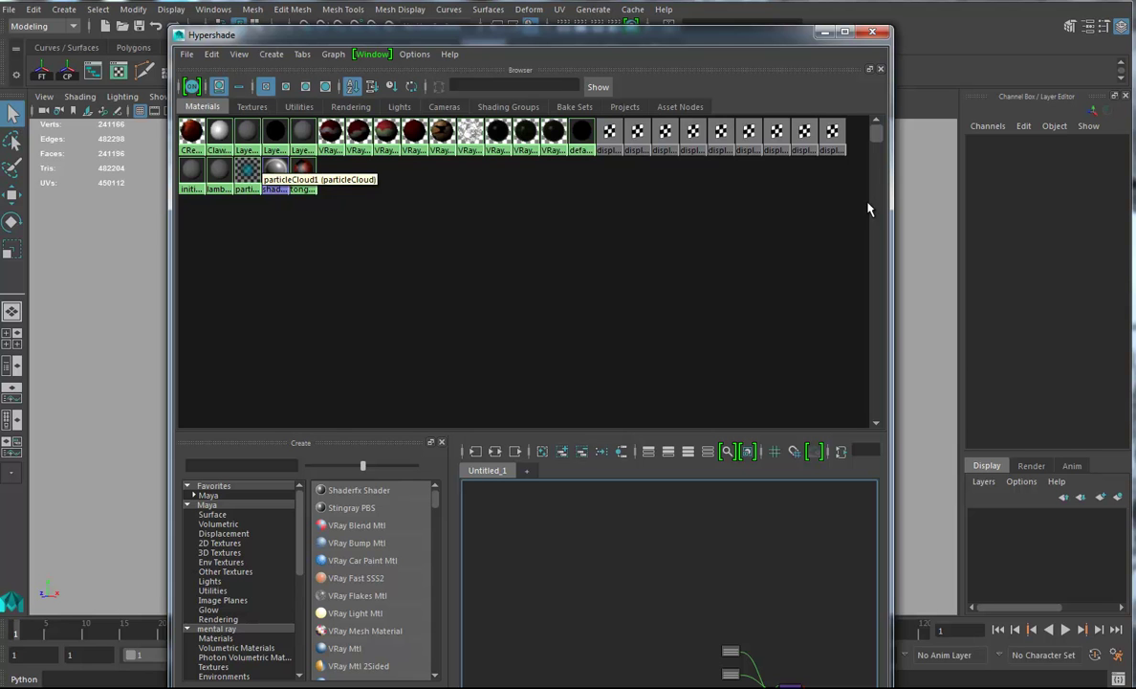
Import Body3mil.ma from G:/Creature/Demo/Creature01(2)/Body3mil into the Hypershade
left_click(186, 54)
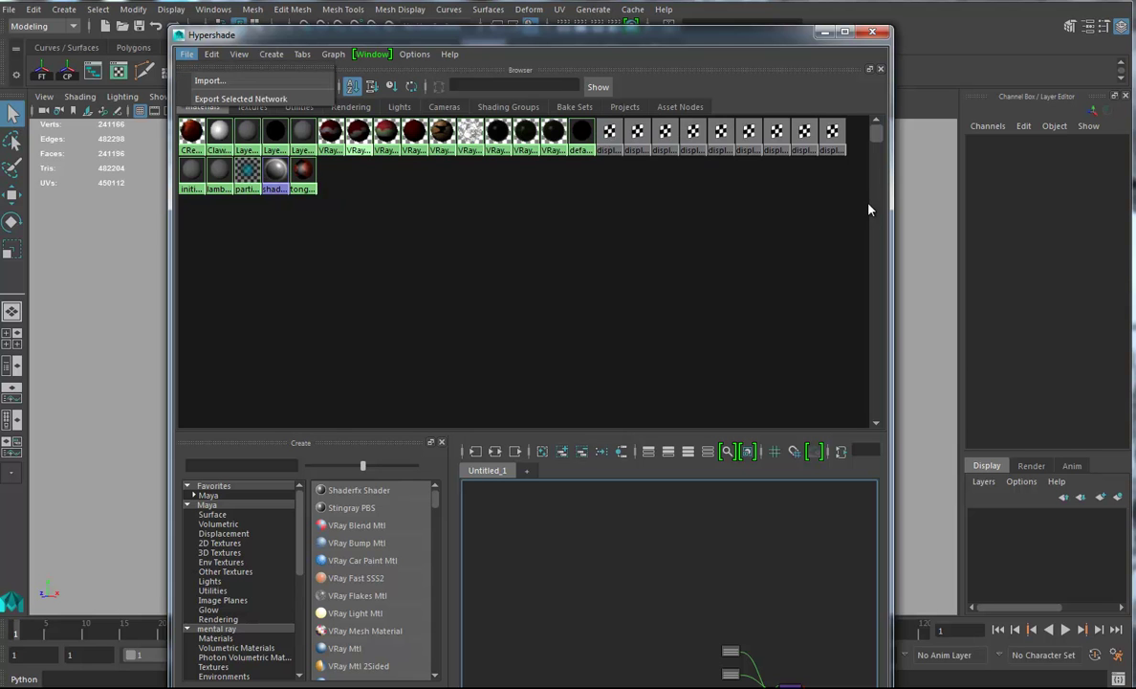
left_click(209, 80)
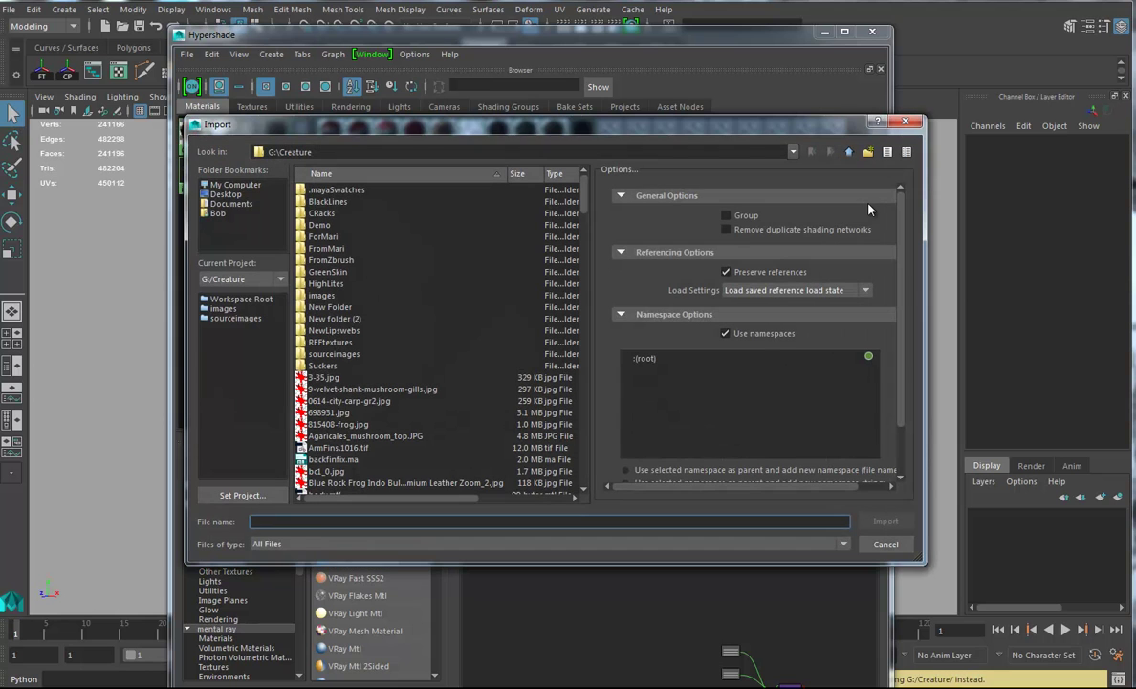
double_click(320, 225)
double_click(333, 189)
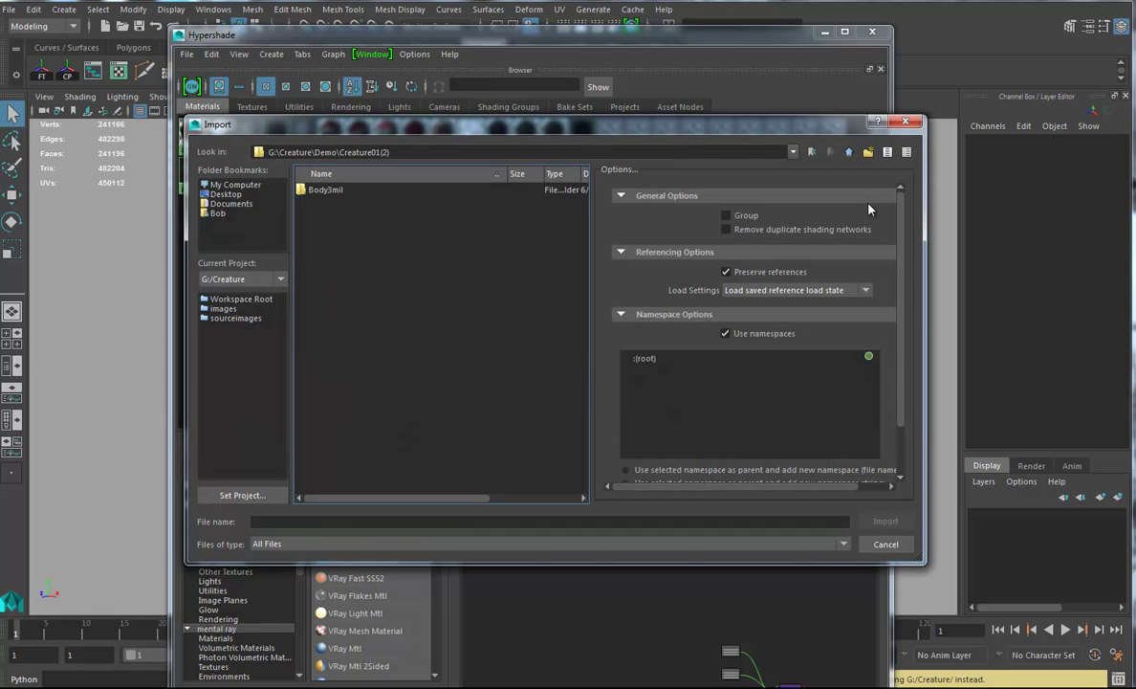
double_click(330, 189)
left_click(332, 201)
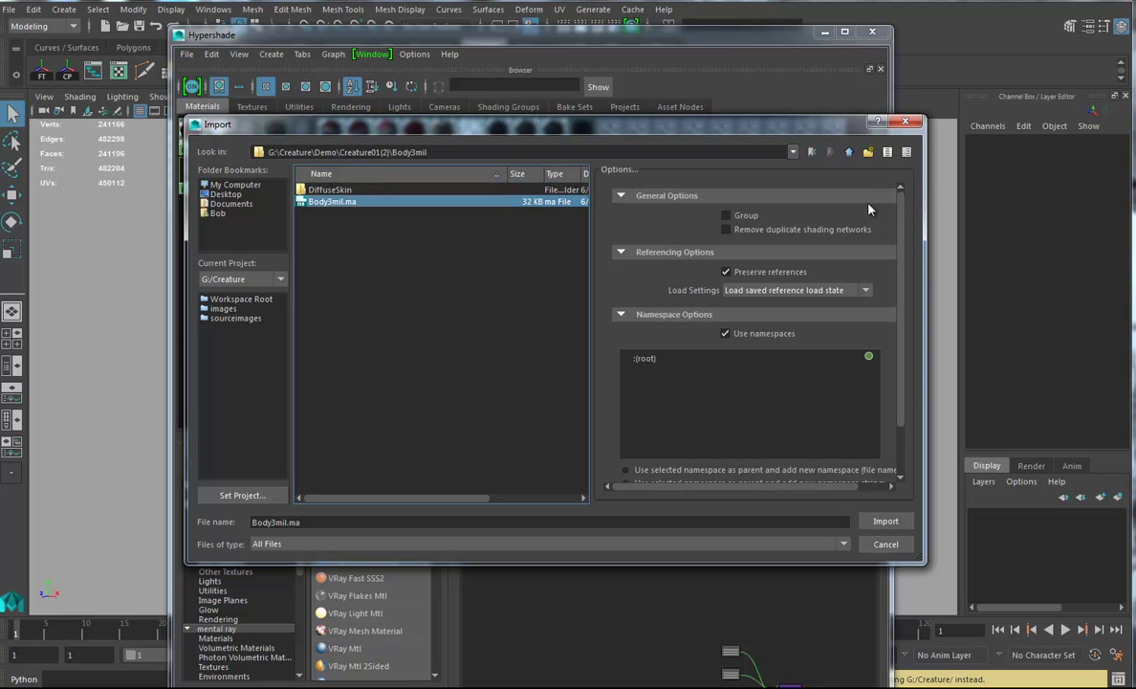
key("Return")
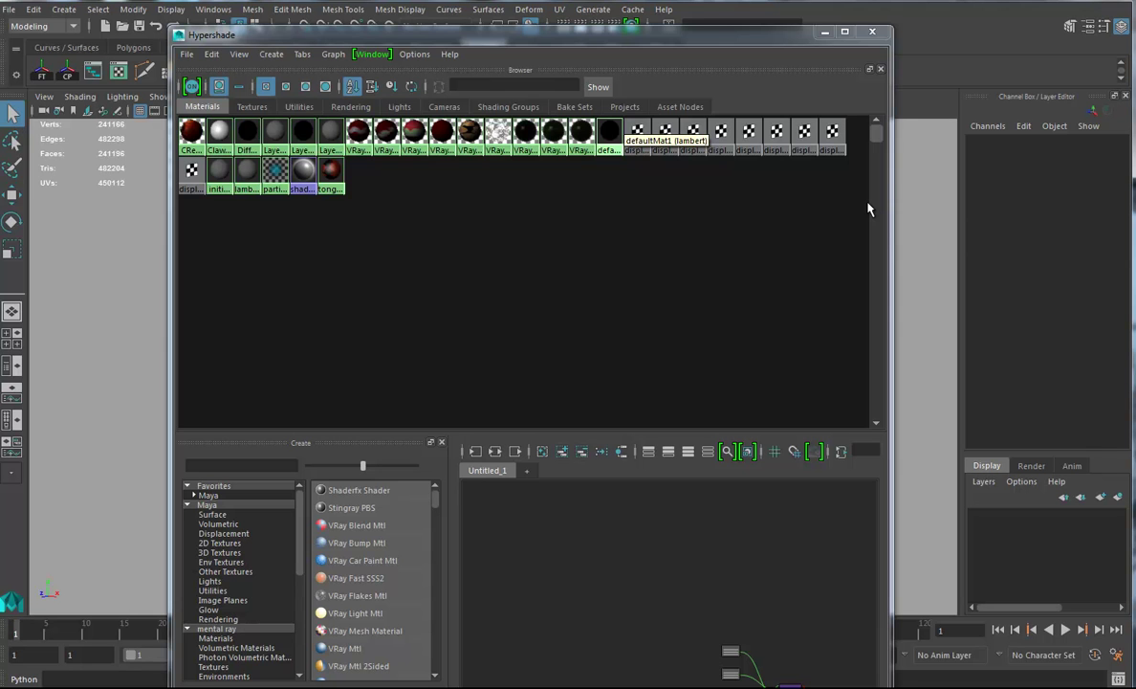
Find the imported DiffuseSkin_LT layered texture and add it to the skin material's node graph beside the ramps
left_click(609, 131)
left_click(251, 106)
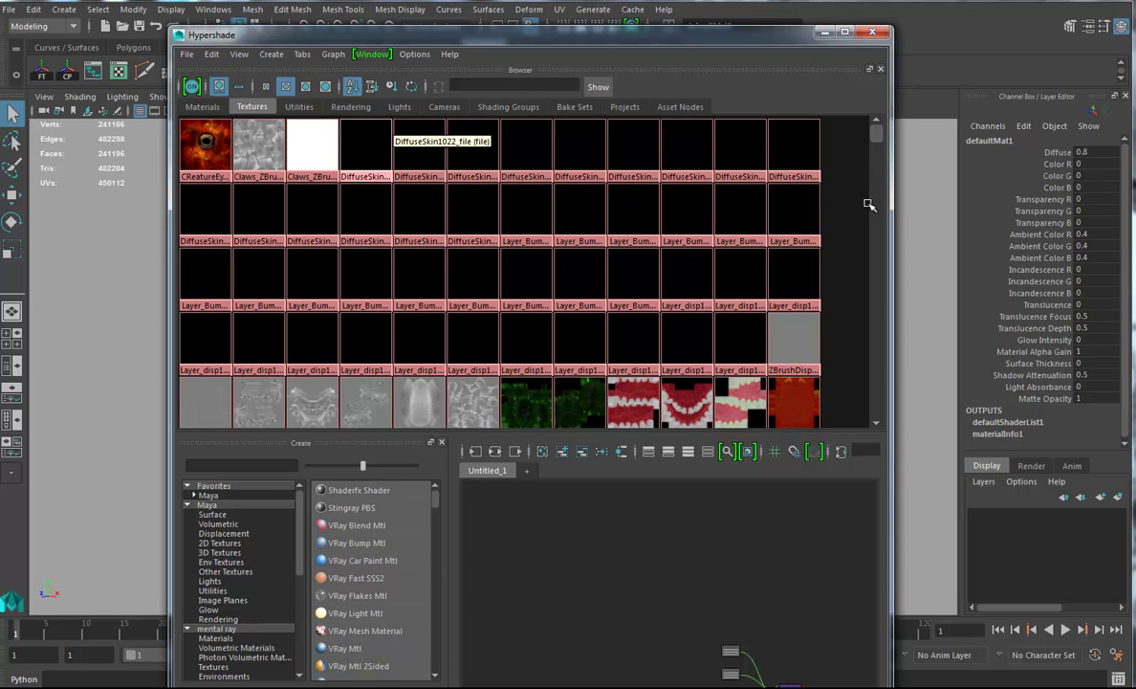
left_click(366, 148)
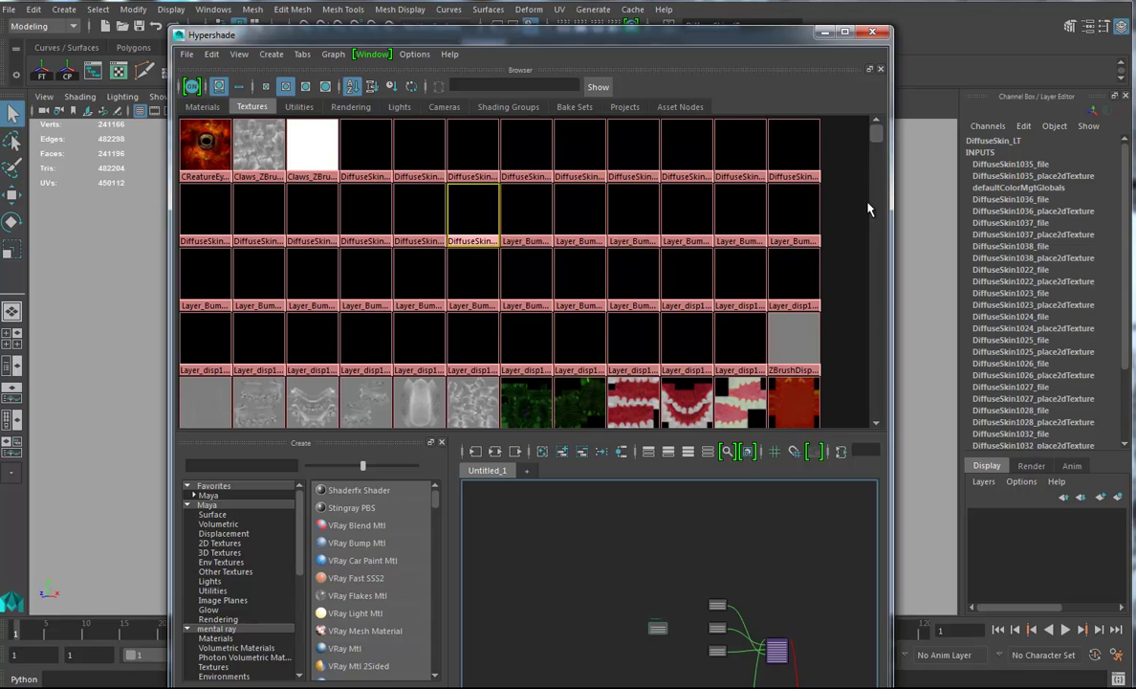
Connect DiffuseSkin_LT to the selected color of ramp3, ramp1 and ramp2 of the skin material
left_click(866, 203)
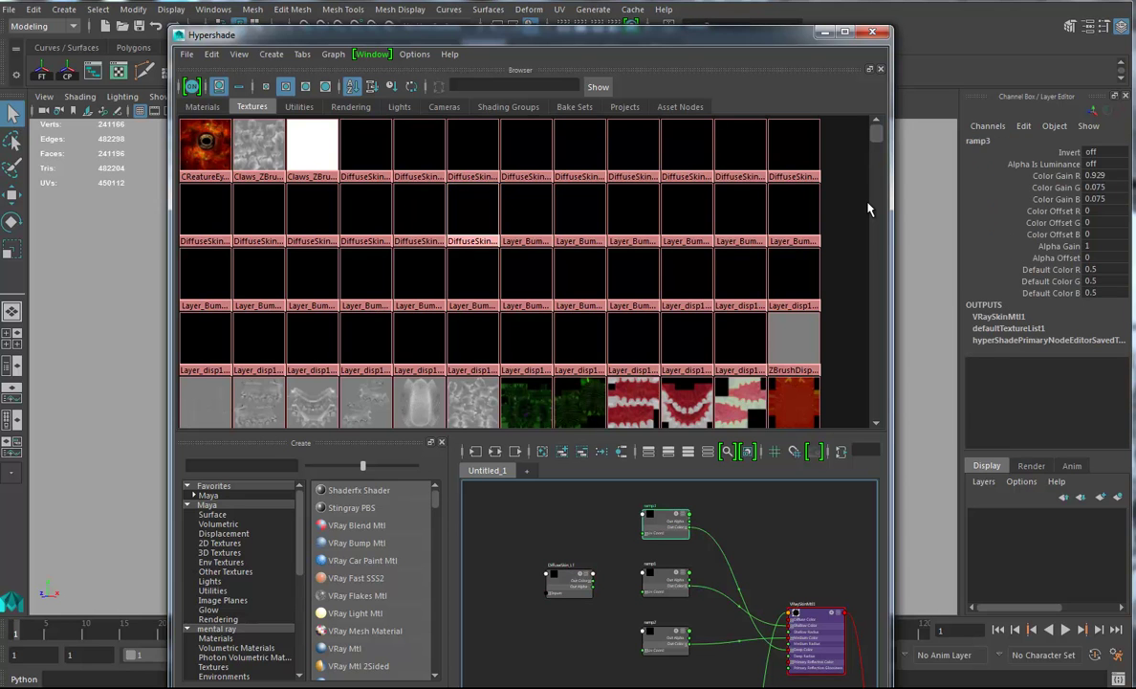
key("ctrl+a")
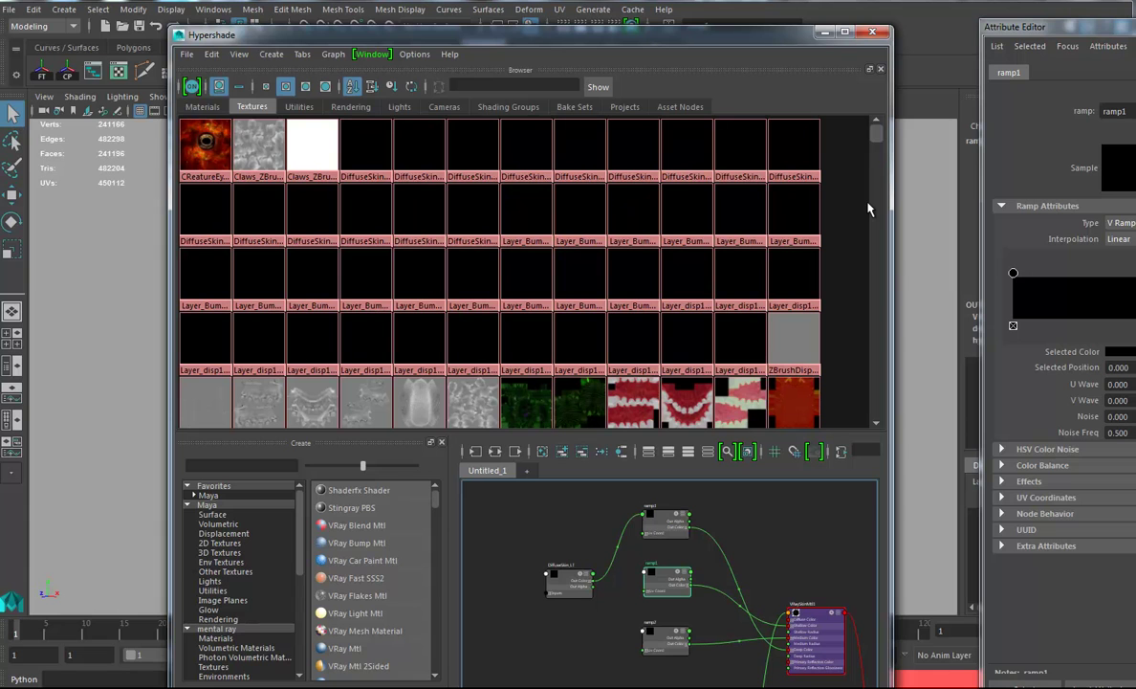
middle_click_drag(869, 209, 869, 209)
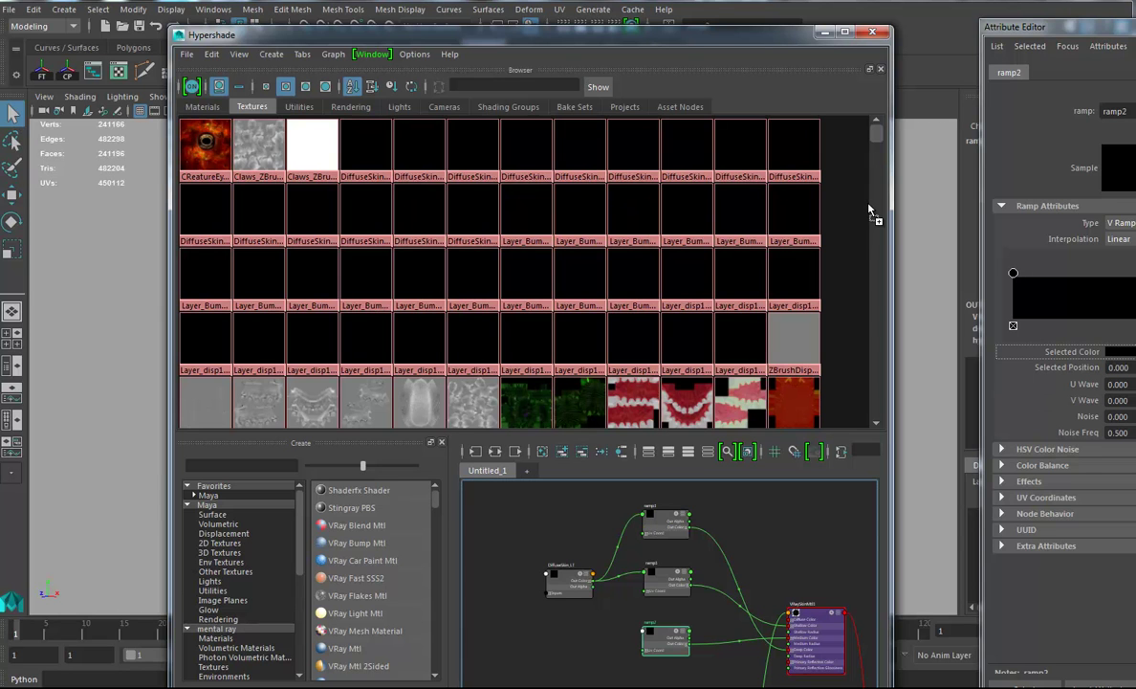
middle_click_drag(869, 208, 870, 209)
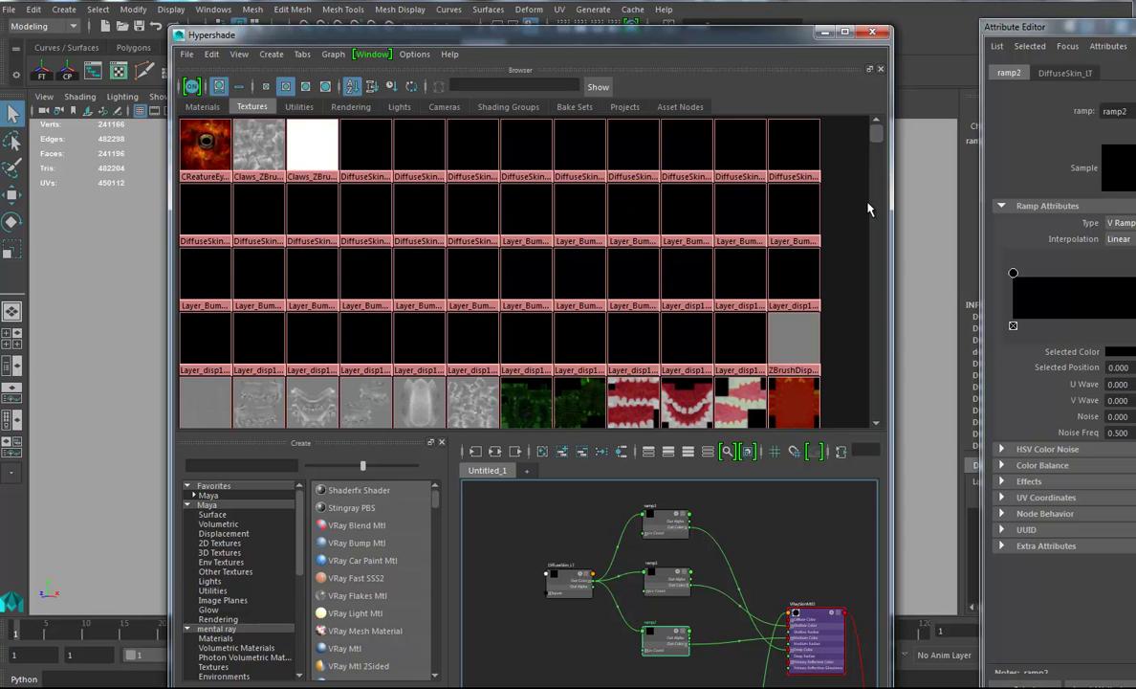
Graph the file textures feeding DiffuseSkin_LT and show the attributes of the DiffuseSkin1033 file node
left_click(568, 582)
scroll(740, 607, "down", 3)
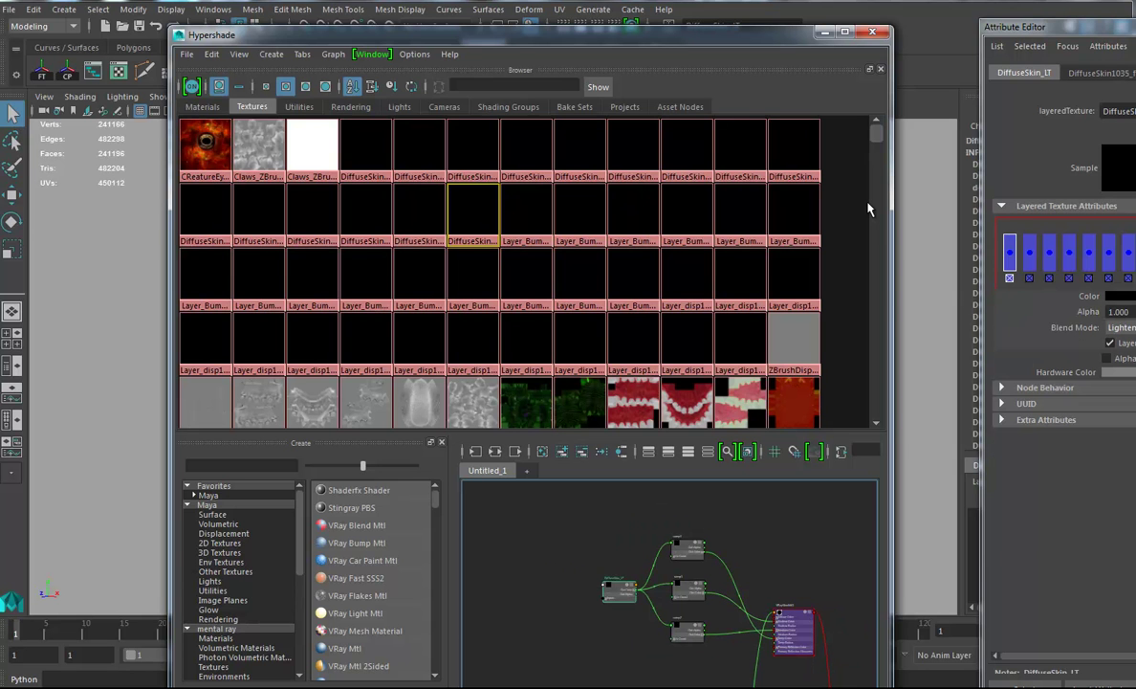
mouse_move(526, 35)
left_mouse_down()
mouse_move(394, 428)
mouse_move(511, 157)
mouse_move(536, 24)
left_mouse_up()
left_click(555, 239)
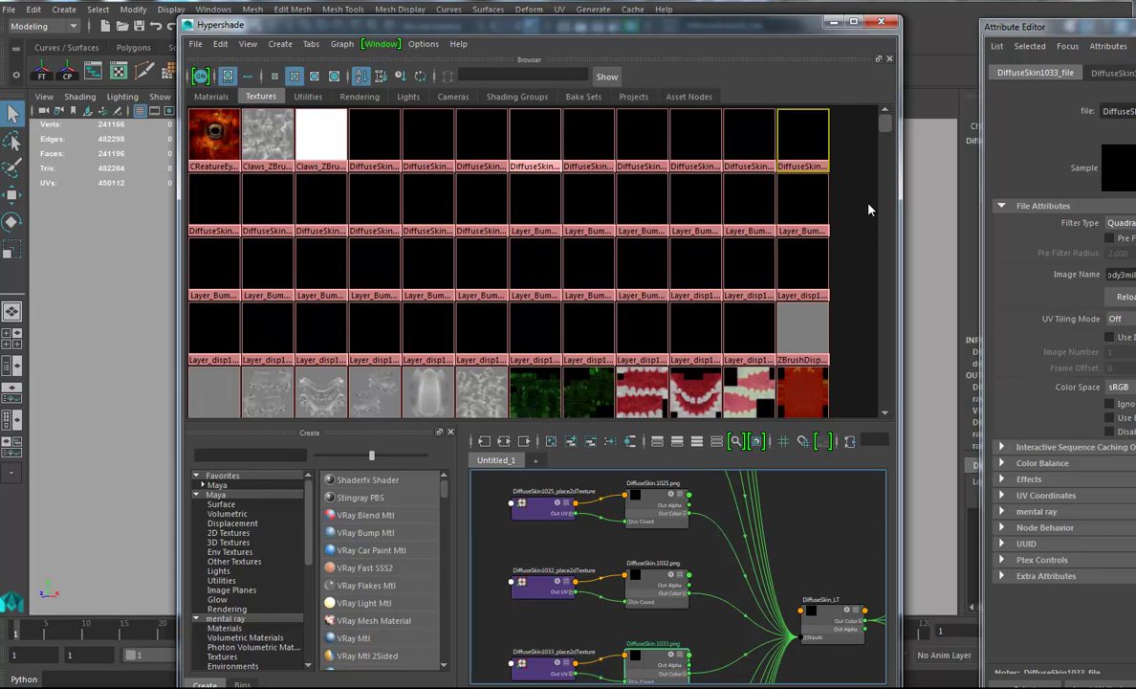
left_click_drag(566, 25, 562, 138)
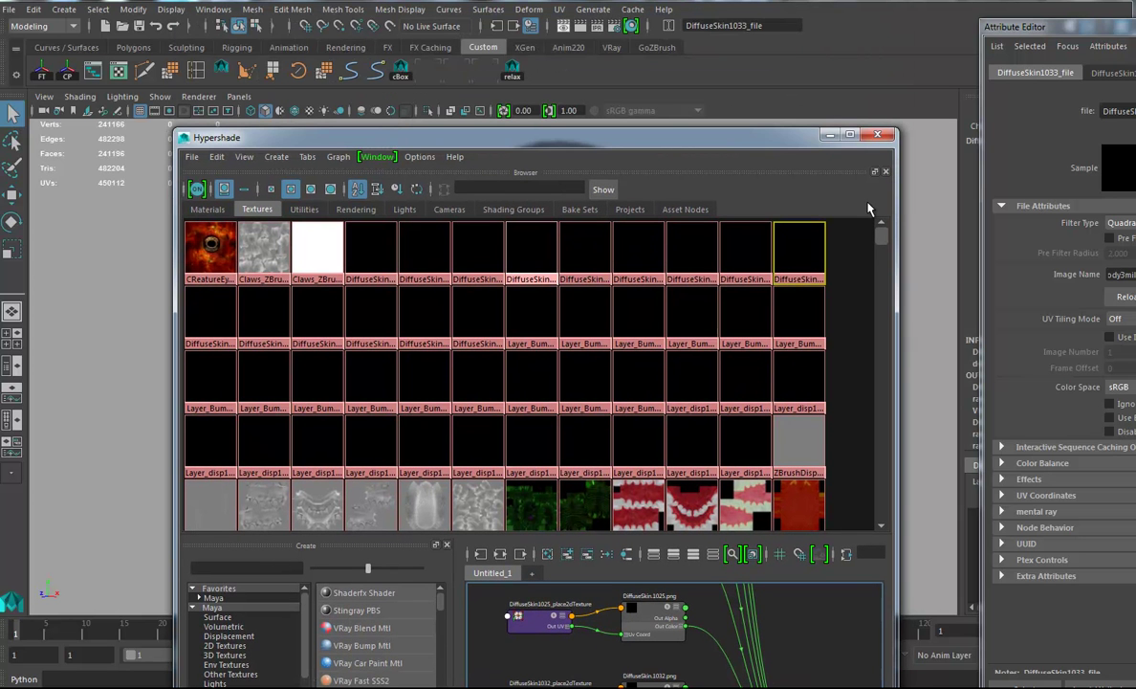